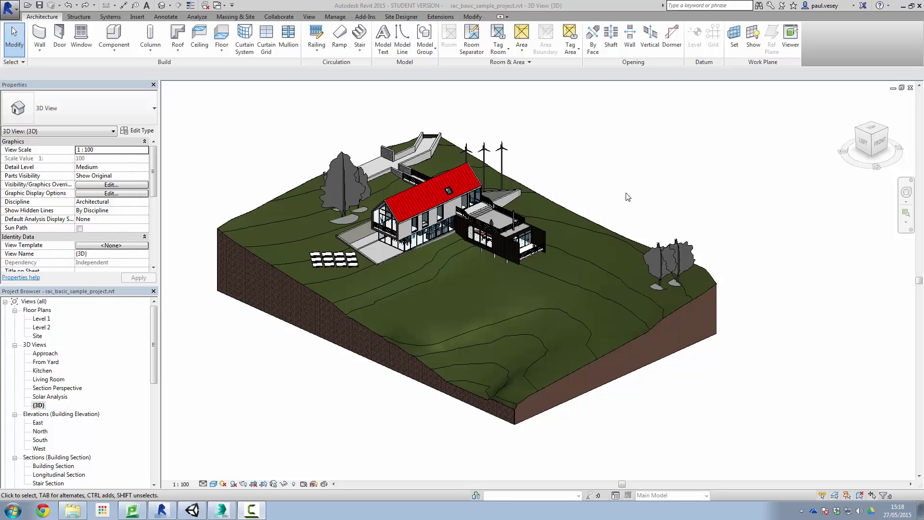
# - Hide the topography surface in the {3D} view
pyautogui.scroll(2, 440, 233)
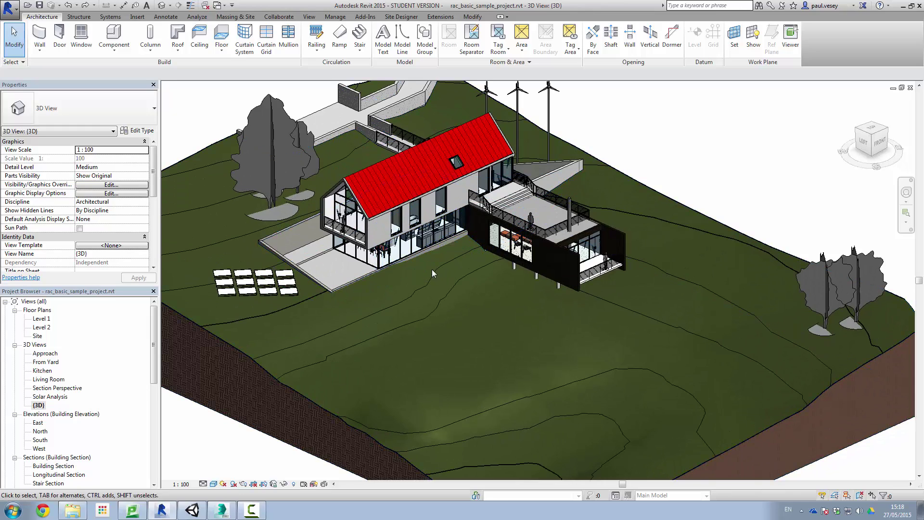
pyautogui.moveTo(432, 269); pyautogui.dragTo(467, 286, button='middle')
pyautogui.scroll(-3, 418, 290)
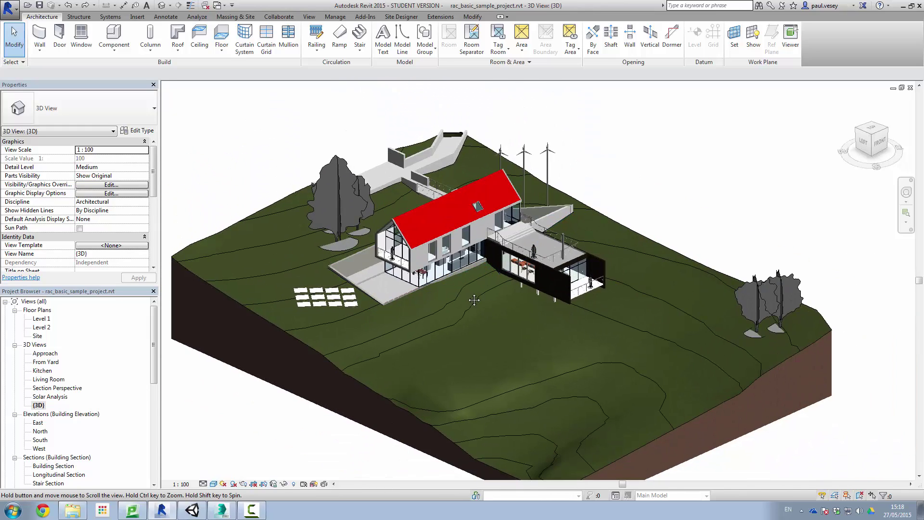
pyautogui.moveTo(680, 192); pyautogui.dragTo(668, 182, button='middle')
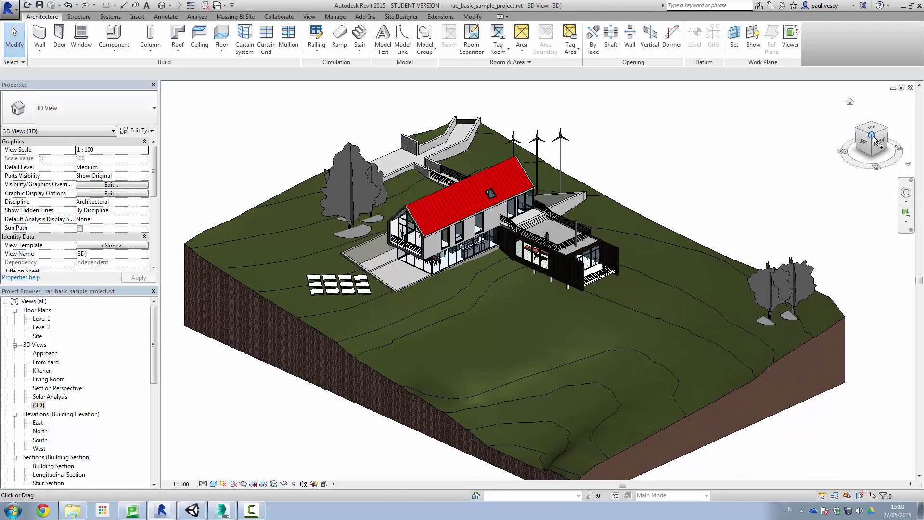
pyautogui.moveTo(872, 139)
pyautogui.mouseDown()
pyautogui.moveTo(862, 145)
pyautogui.moveTo(866, 136)
pyautogui.moveTo(872, 145)
pyautogui.mouseUp()
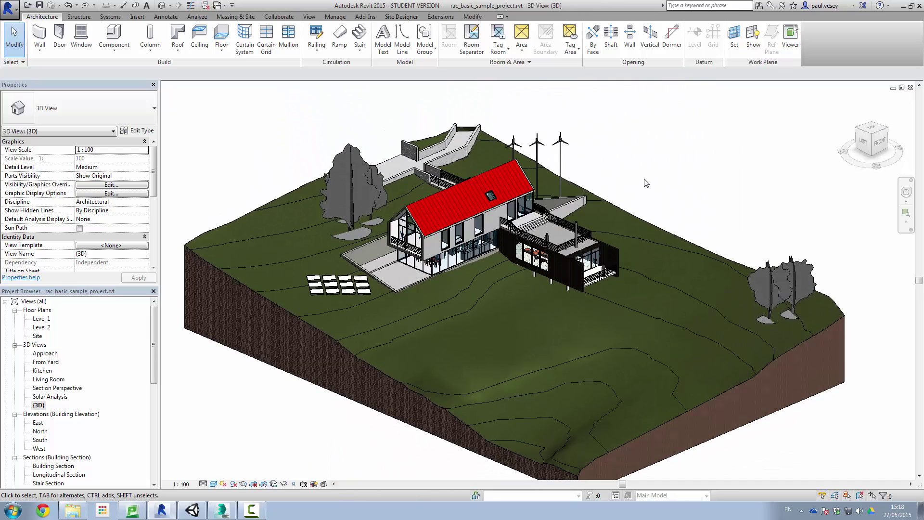
pyautogui.moveTo(646, 183); pyautogui.dragTo(656, 167, button='middle')
pyautogui.moveTo(866, 137); pyautogui.dragTo(870, 139)
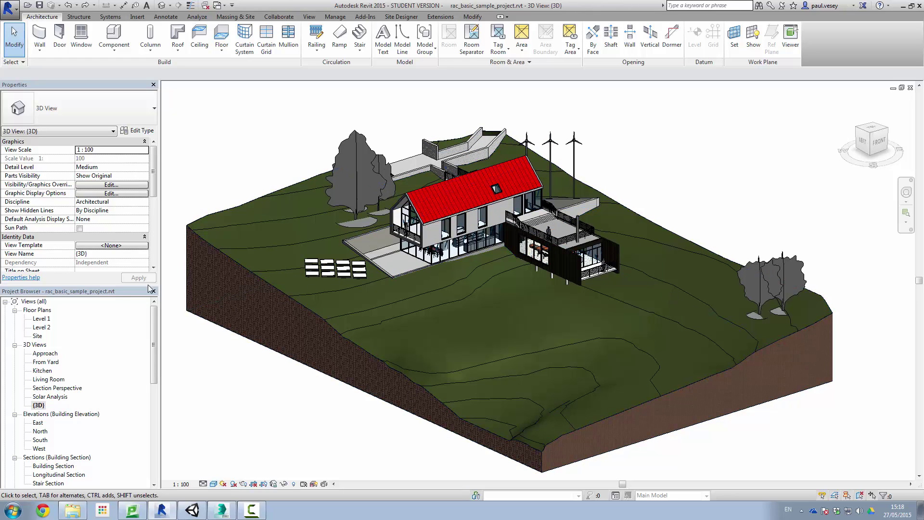
pyautogui.click(228, 256)
pyautogui.rightClick(229, 256)
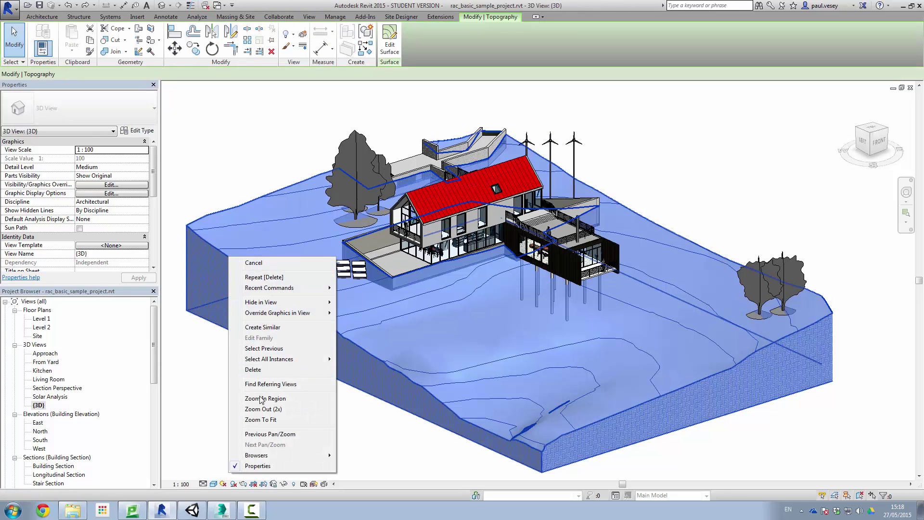
pyautogui.moveTo(308, 302)
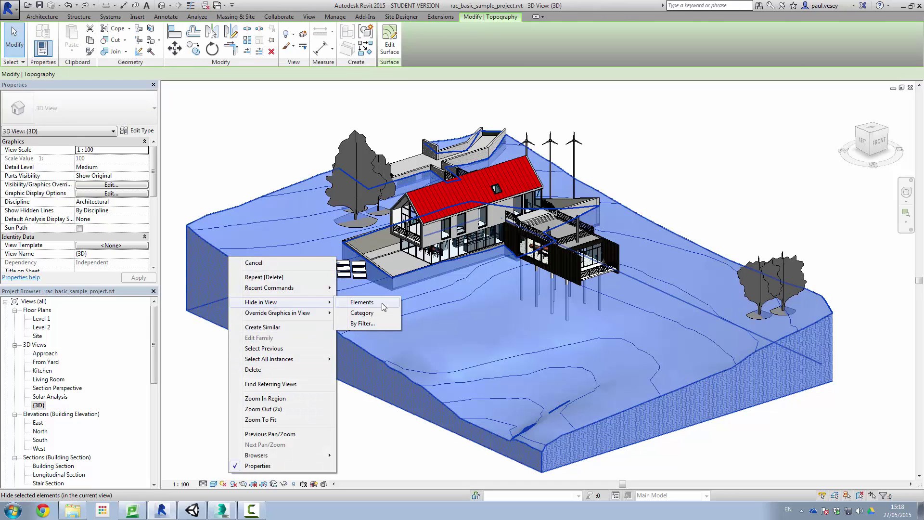
pyautogui.click(362, 303)
# - Hide all the picnic table groups in the view
pyautogui.scroll(3, 293, 260)
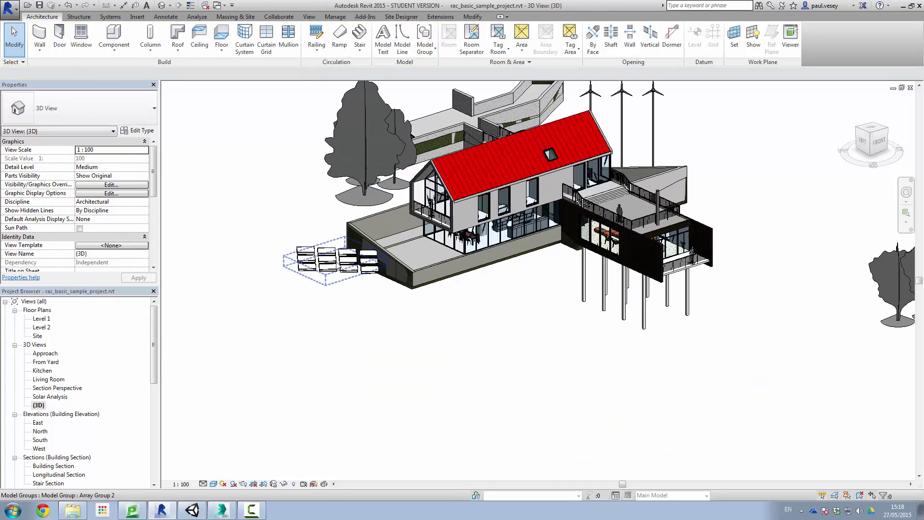
pyautogui.click(322, 272)
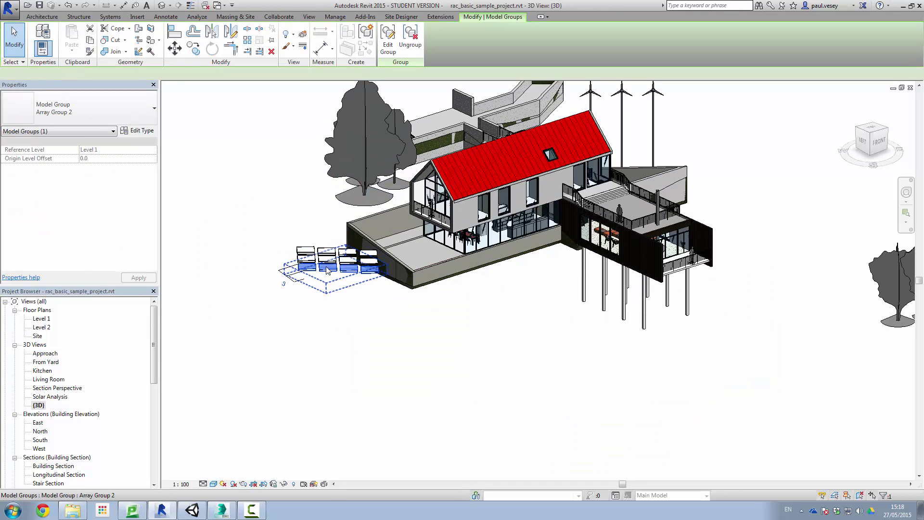
pyautogui.rightClick(325, 266)
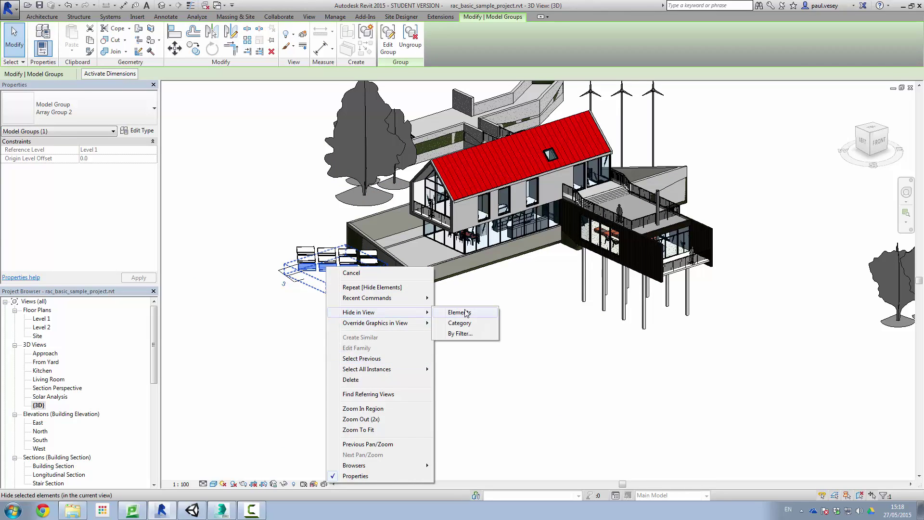
pyautogui.click(465, 314)
pyautogui.click(309, 258)
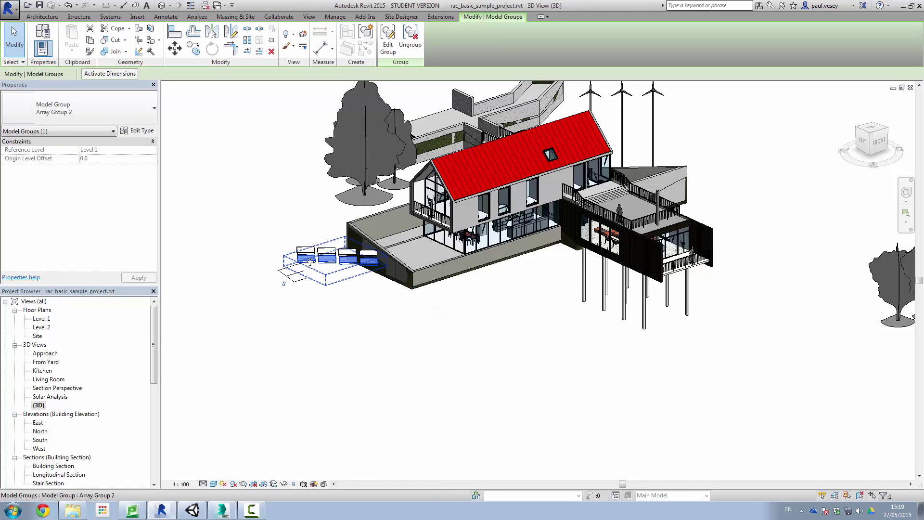
pyautogui.keyDown('ctrl'); pyautogui.click(308, 251); pyautogui.keyUp('ctrl')
pyautogui.rightClick(307, 250)
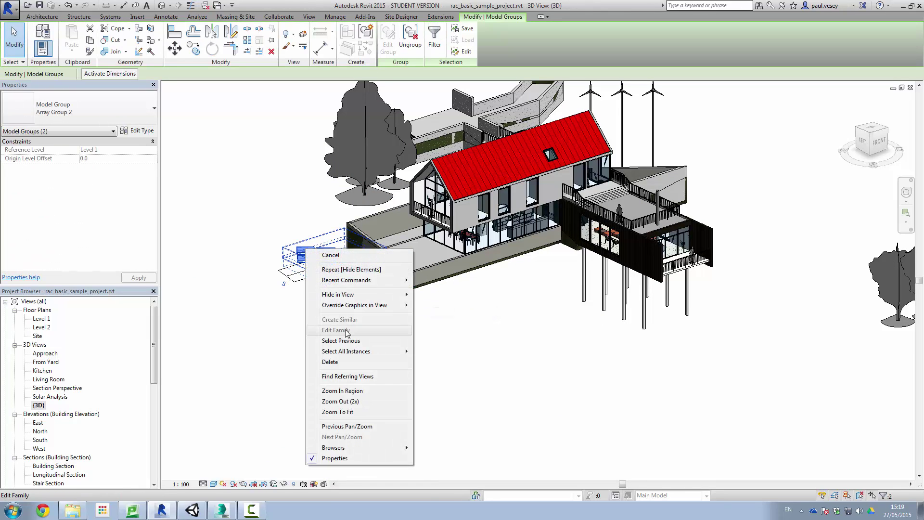
pyautogui.click(437, 293)
# - Hide the two right-hand trees and one left-hand tree in the view
pyautogui.scroll(-3, 454, 335)
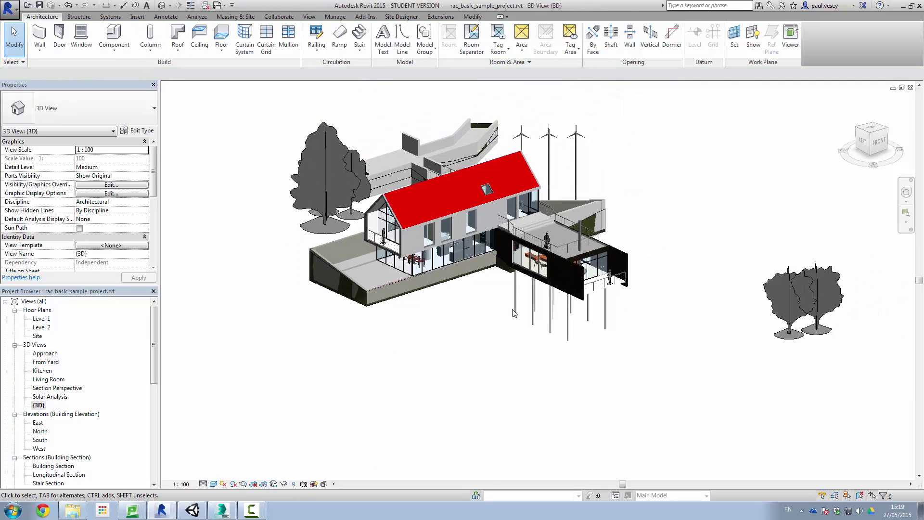
pyautogui.click(879, 141)
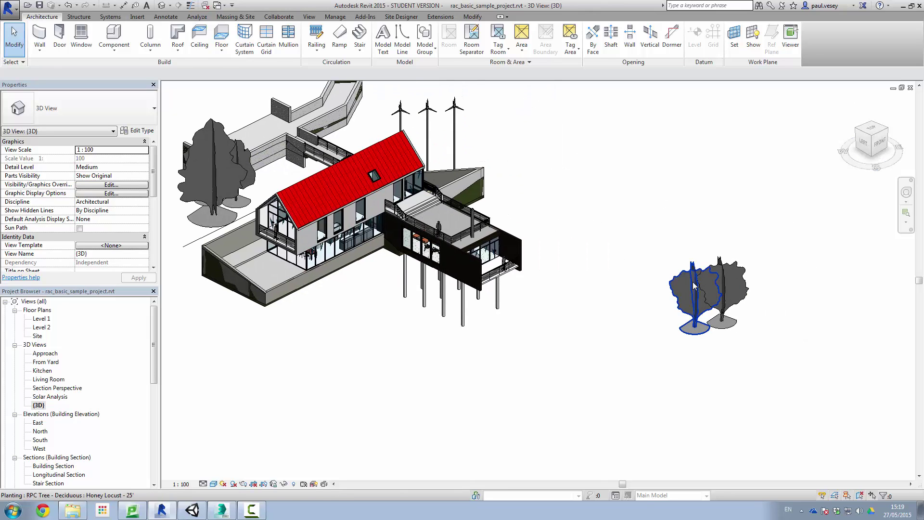
pyautogui.click(695, 285)
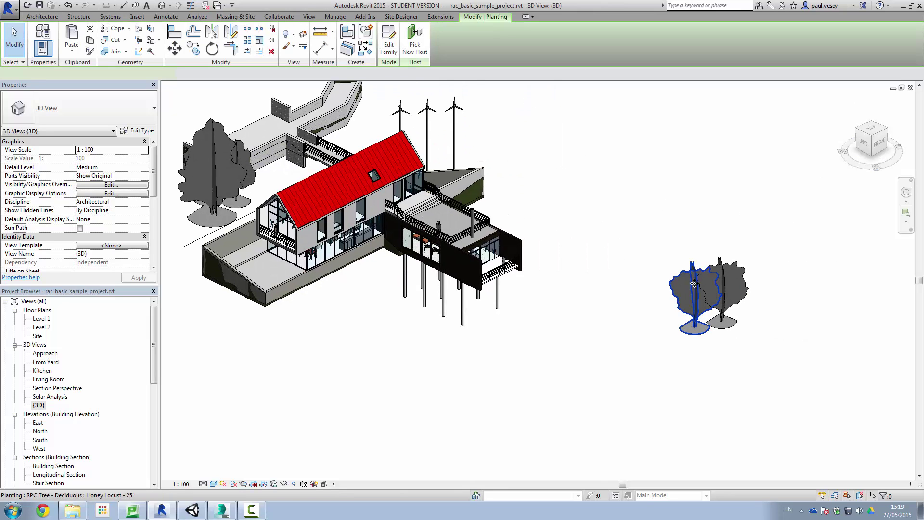
pyautogui.keyDown('ctrl'); pyautogui.click(727, 288); pyautogui.keyUp('ctrl')
pyautogui.keyDown('ctrl'); pyautogui.click(227, 174); pyautogui.keyUp('ctrl')
pyautogui.rightClick(211, 180)
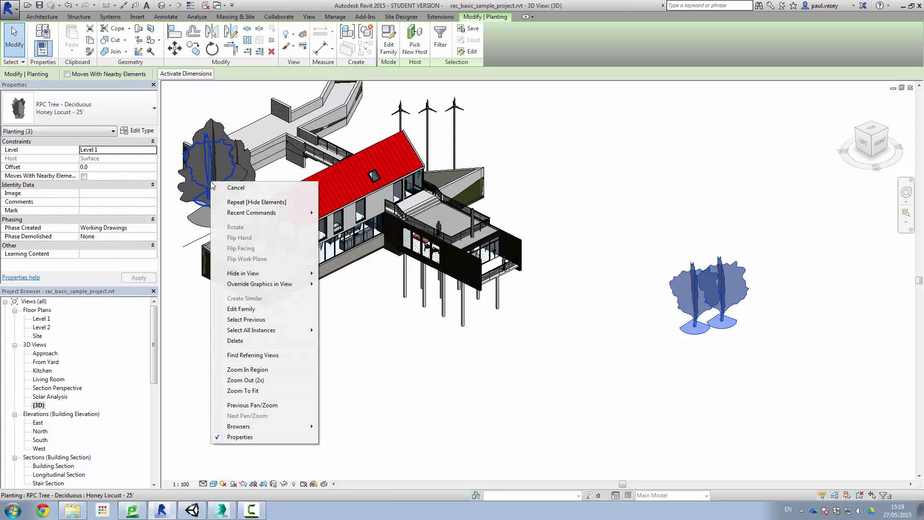
pyautogui.moveTo(289, 273)
pyautogui.click(340, 273)
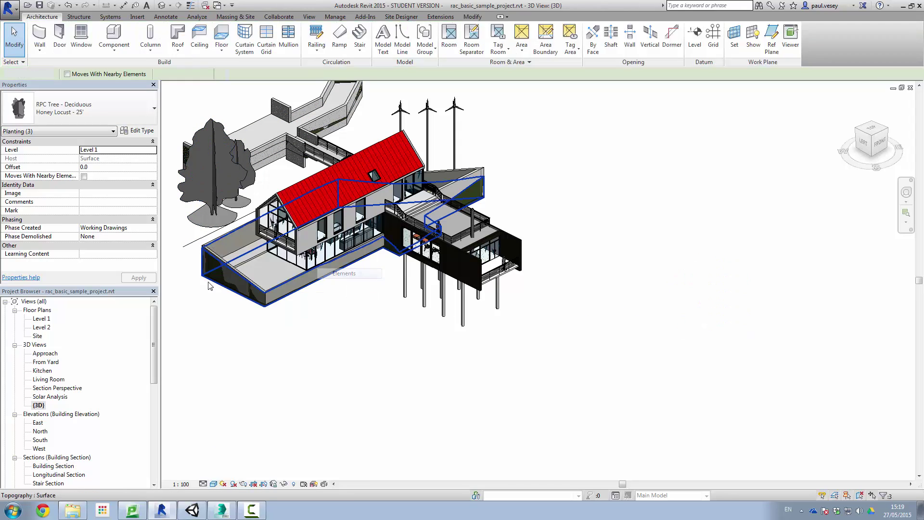
# - Hide the remaining Lombardy Poplar trees, then reframe the house from an angled top view
pyautogui.click(243, 175)
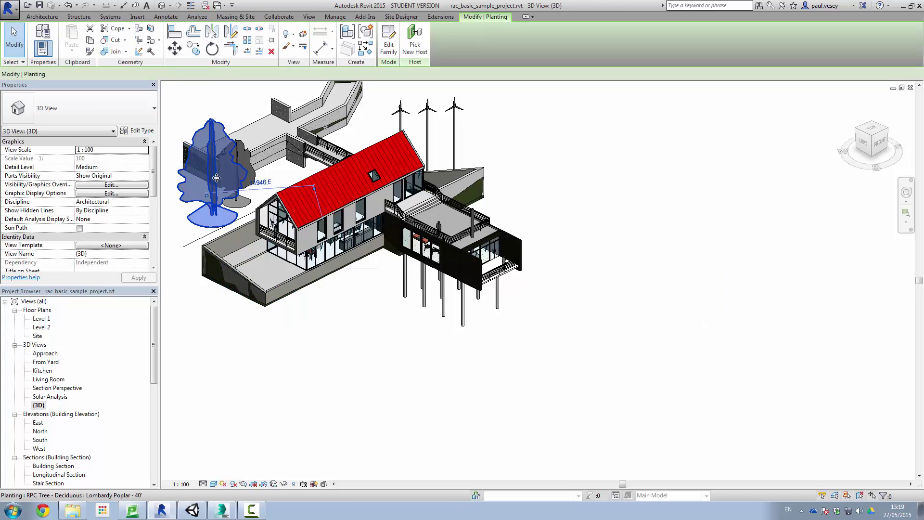
pyautogui.keyDown('ctrl'); pyautogui.click(243, 174); pyautogui.keyUp('ctrl')
pyautogui.rightClick(253, 169)
pyautogui.moveTo(290, 259)
pyautogui.click(380, 262)
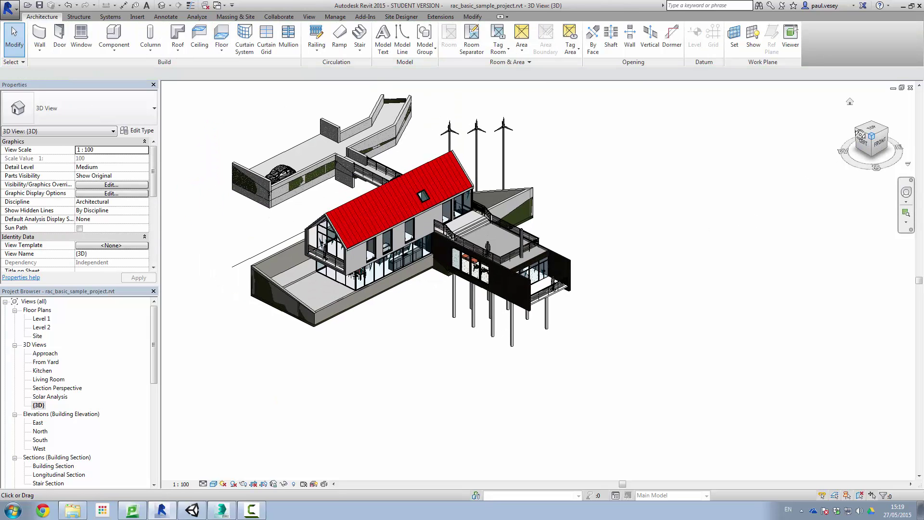
pyautogui.click(879, 142)
pyautogui.moveTo(482, 289)
pyautogui.keyDown('shift'); pyautogui.mouseDown(button='middle')
pyautogui.moveTo(515, 270)
pyautogui.moveTo(520, 255)
pyautogui.moveTo(487, 289)
pyautogui.moveTo(534, 321)
pyautogui.moveTo(698, 231)
pyautogui.mouseUp(button='middle'); pyautogui.keyUp('shift')
pyautogui.scroll(2, 752, 206)
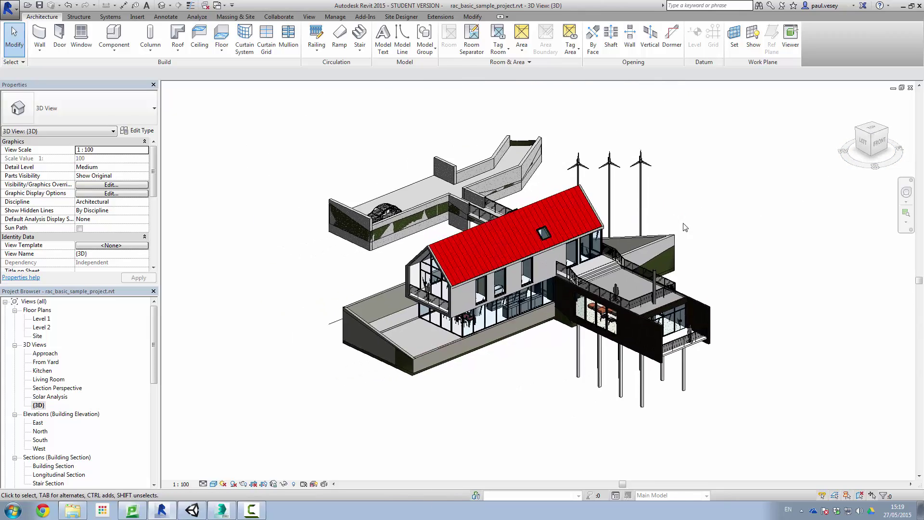
pyautogui.moveTo(343, 169); pyautogui.dragTo(302, 169, button='middle')
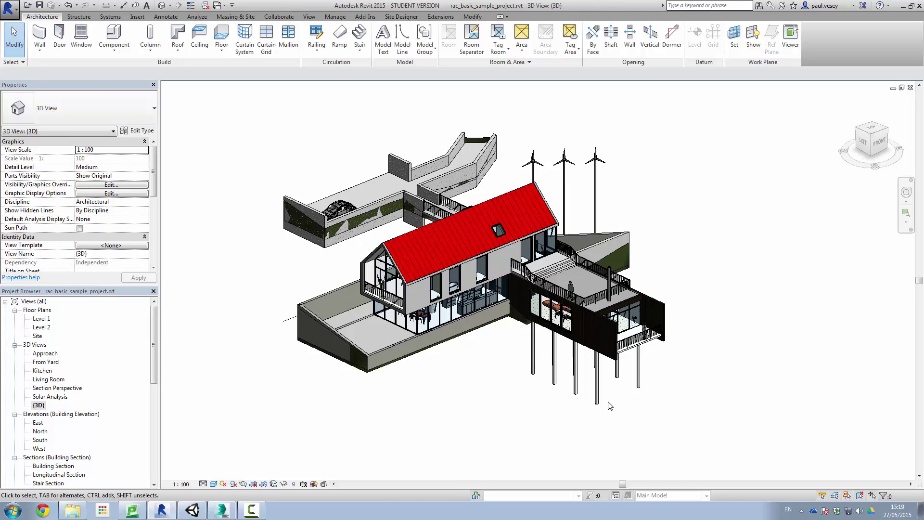
# - Start an FBX export of the 3D view with GameEngineDemo on BDisk (G:) as destination
pyautogui.click(16, 10)
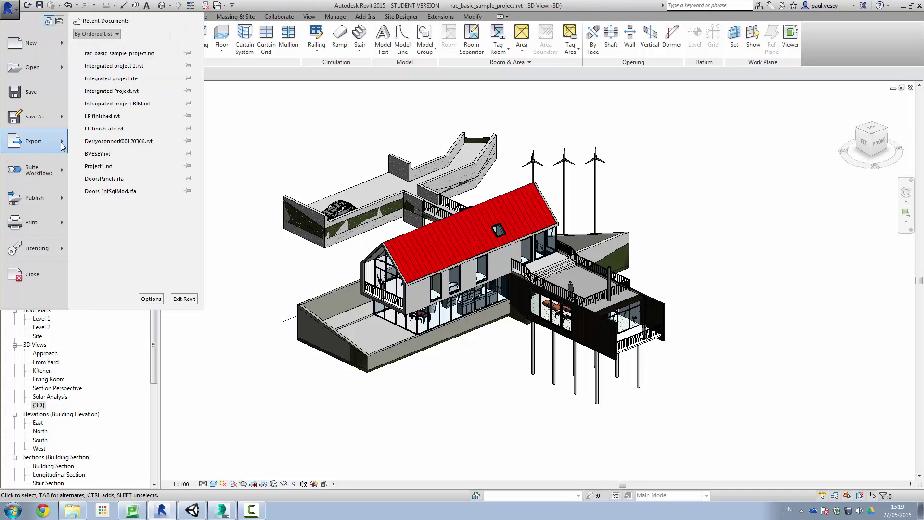
pyautogui.moveTo(64, 147)
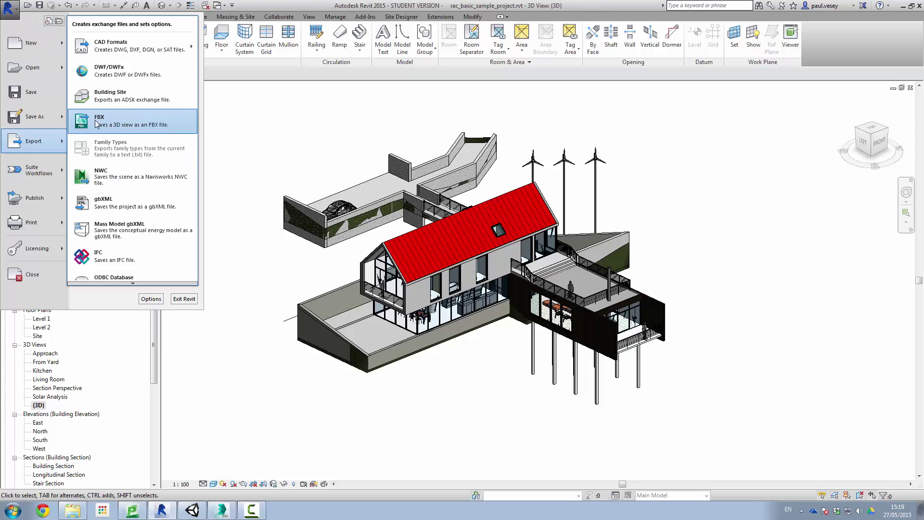
pyautogui.click(132, 127)
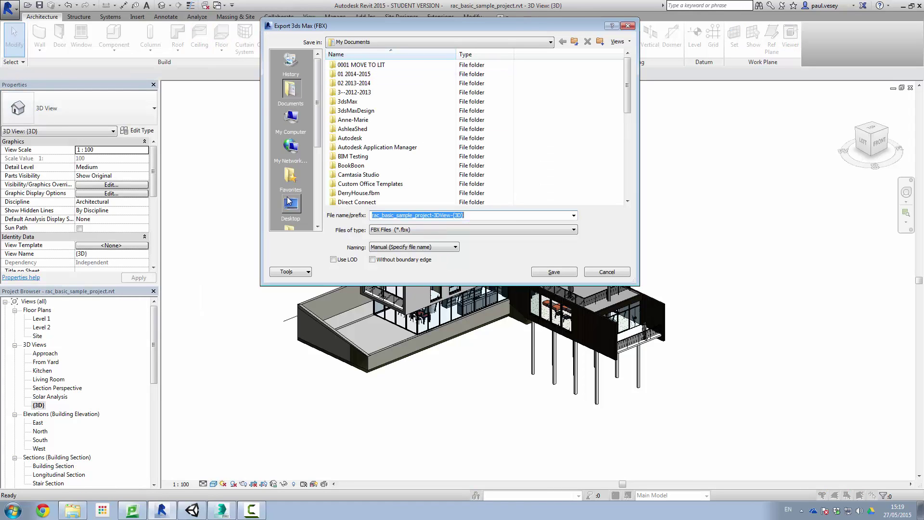
pyautogui.scroll(-1, 314, 146)
pyautogui.click(291, 89)
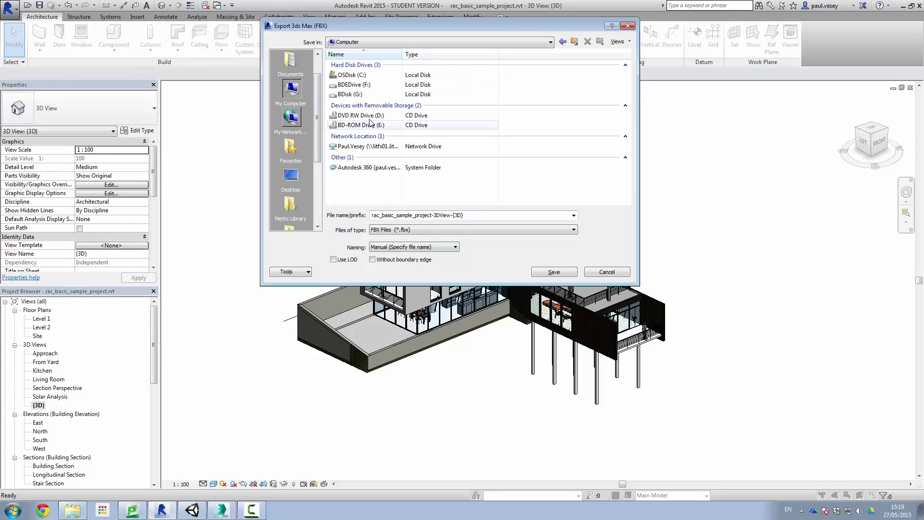
pyautogui.doubleClick(358, 94)
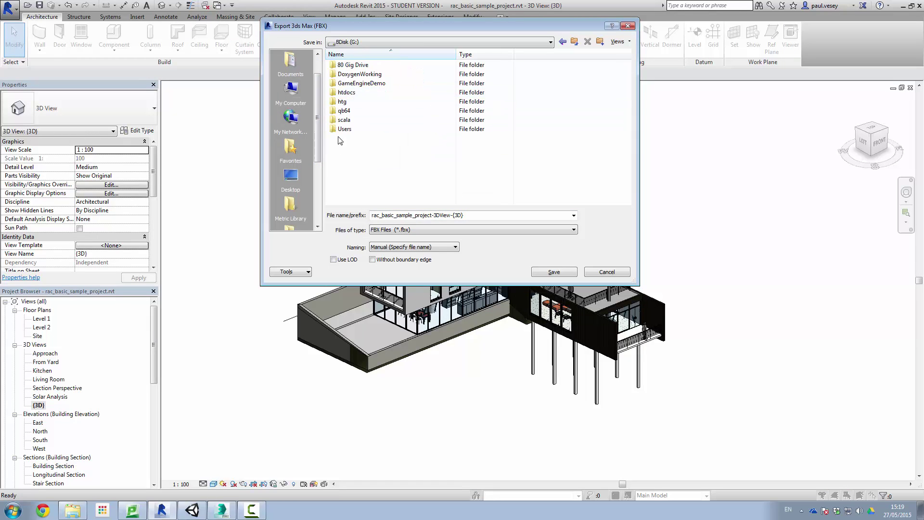
pyautogui.doubleClick(364, 84)
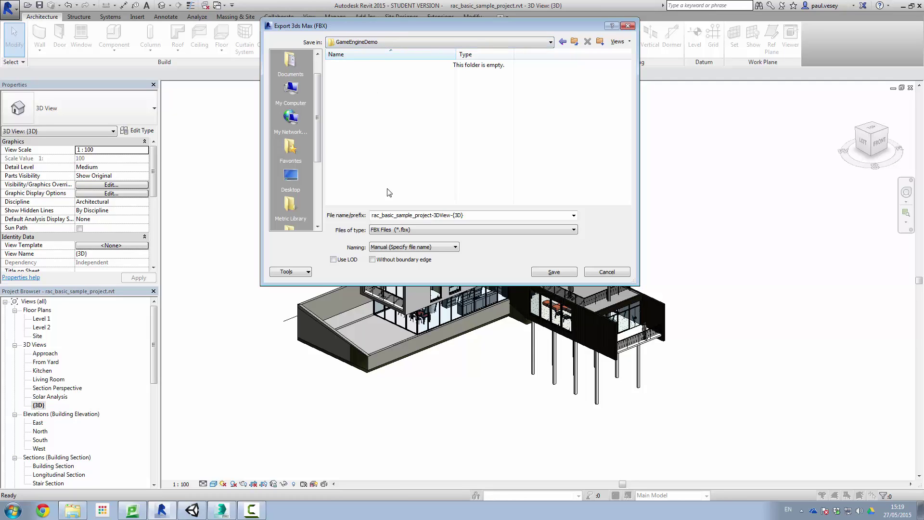
# - Keep the default file name, enable level of detail, and save the FBX
pyautogui.click(391, 216)
pyautogui.click(412, 216)
pyautogui.press('Tab')
pyautogui.moveTo(374, 215); pyautogui.dragTo(415, 215)
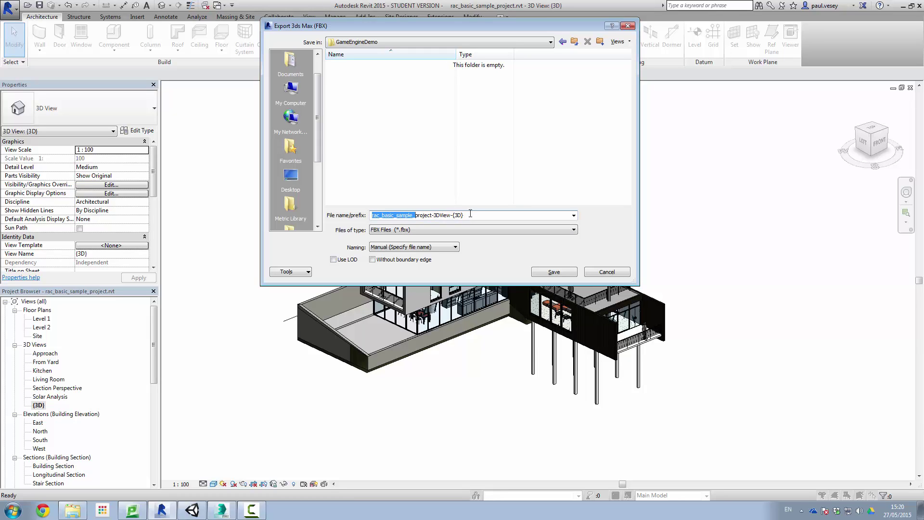
pyautogui.click(471, 215)
pyautogui.click(334, 260)
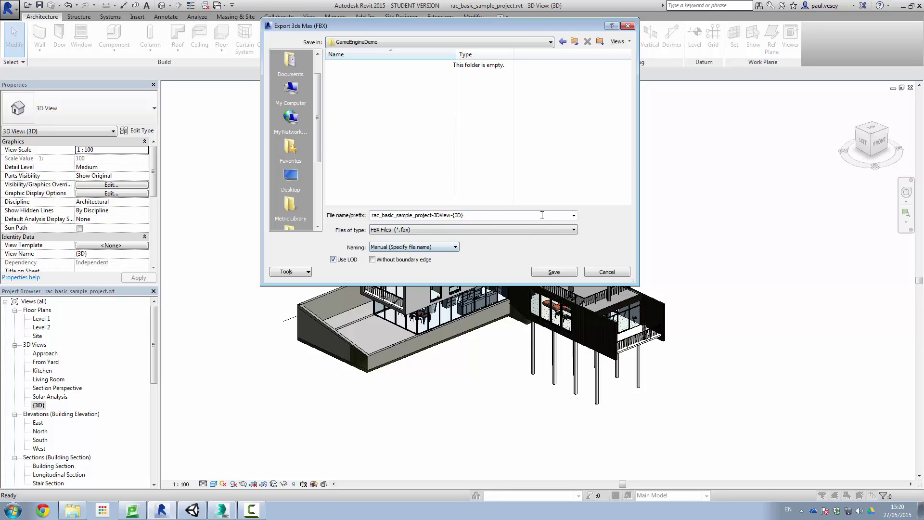
pyautogui.click(558, 270)
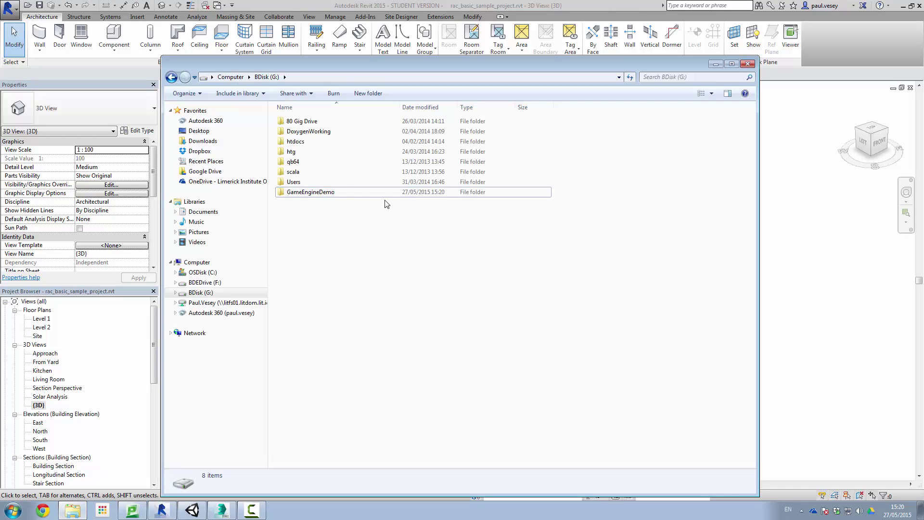
# - Check the exported FBX file listed in GameEngineDemo, then close Explorer
pyautogui.doubleClick(308, 192)
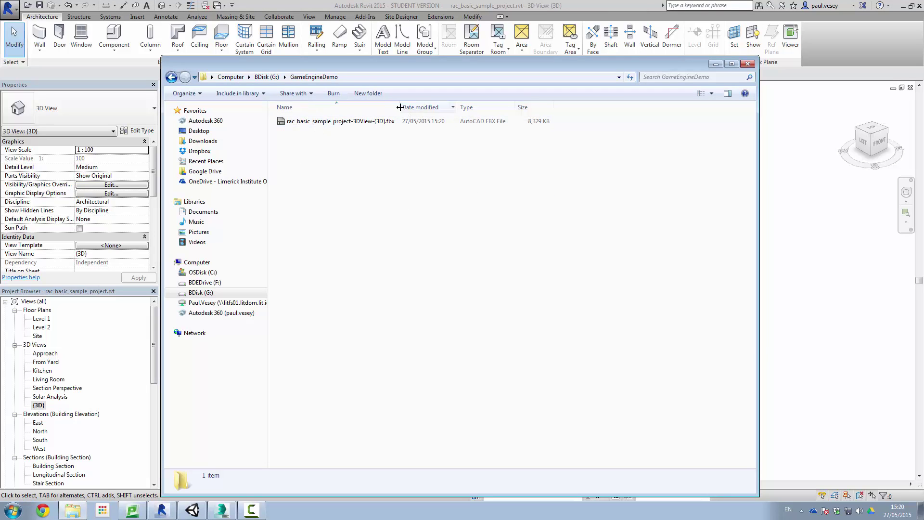
pyautogui.moveTo(400, 107); pyautogui.dragTo(464, 107)
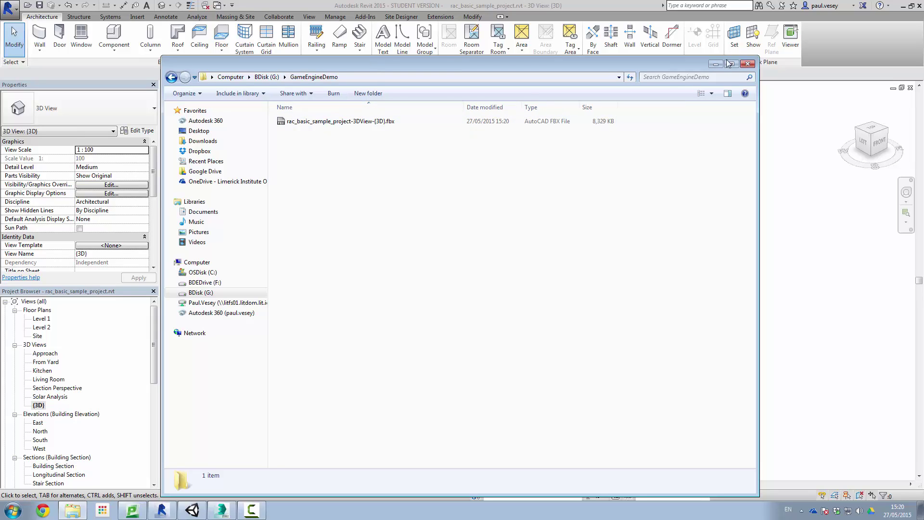
pyautogui.click(576, 51)
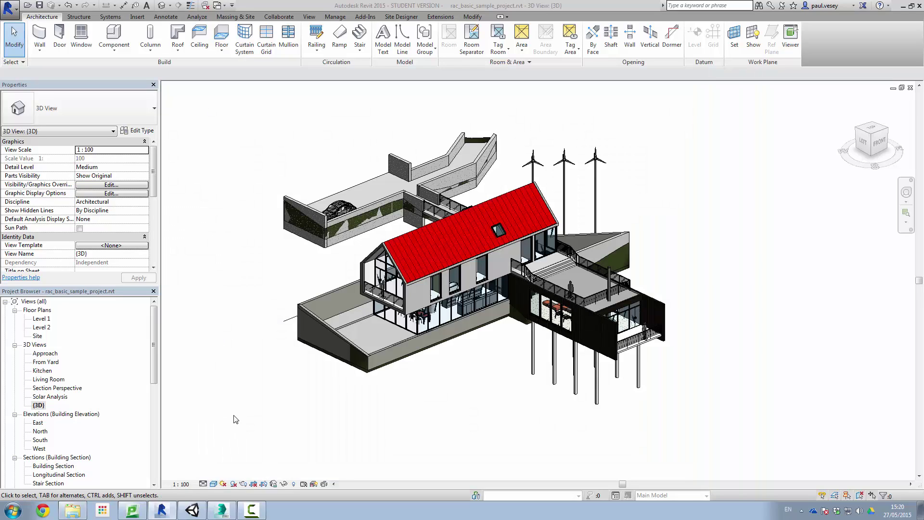
# - Switch to 3ds Max and start an Import from the application menu
pyautogui.click(222, 514)
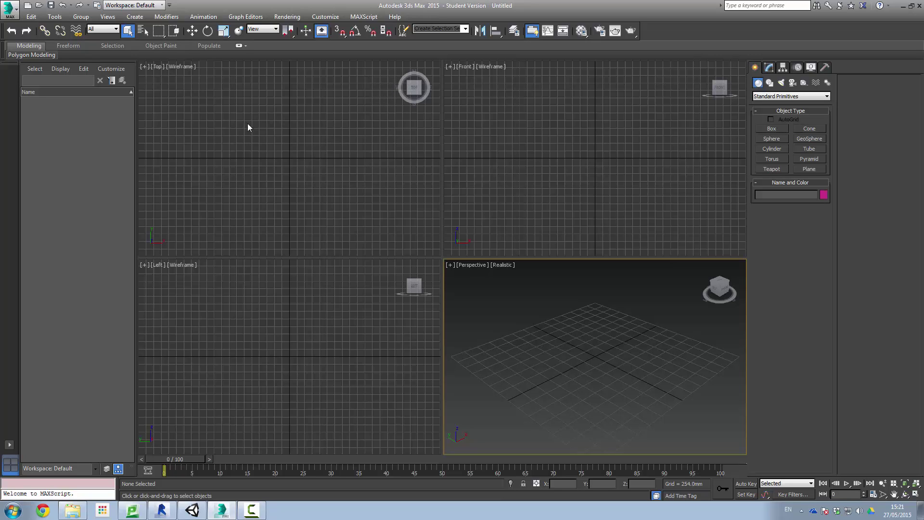
pyautogui.click(16, 12)
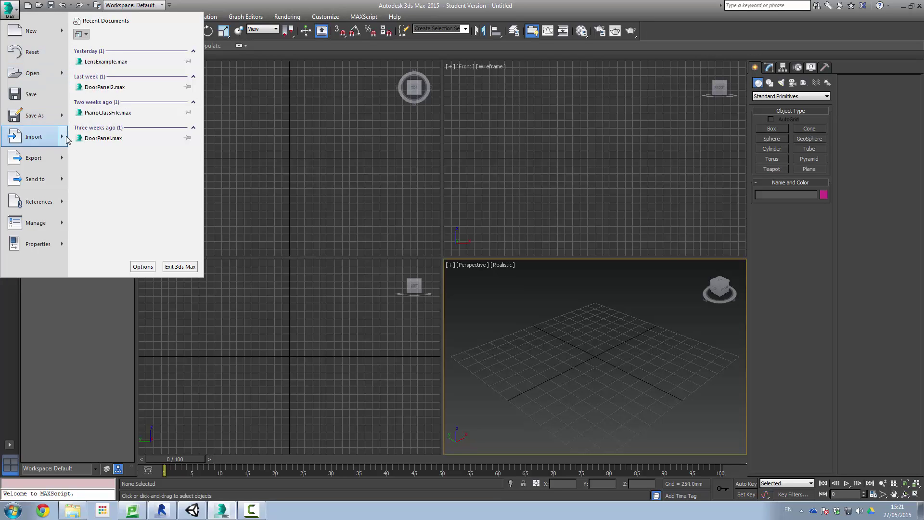
pyautogui.moveTo(64, 138)
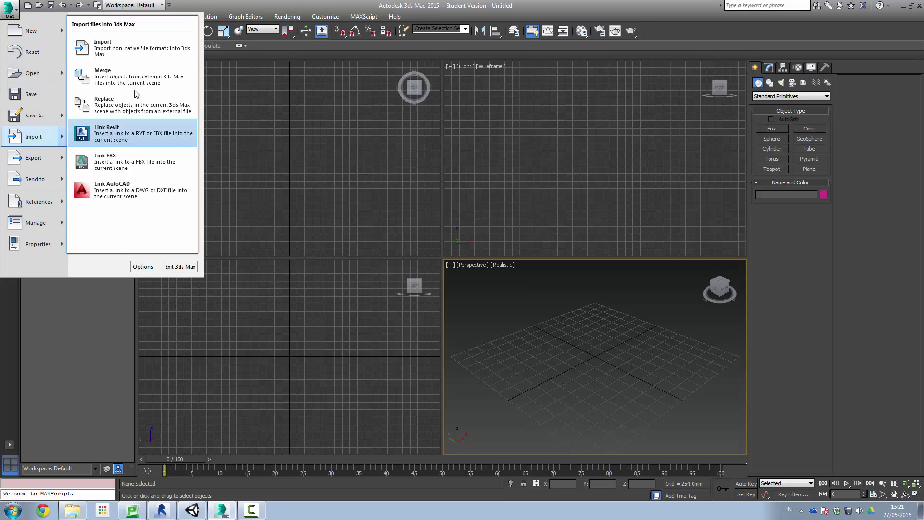
pyautogui.click(131, 51)
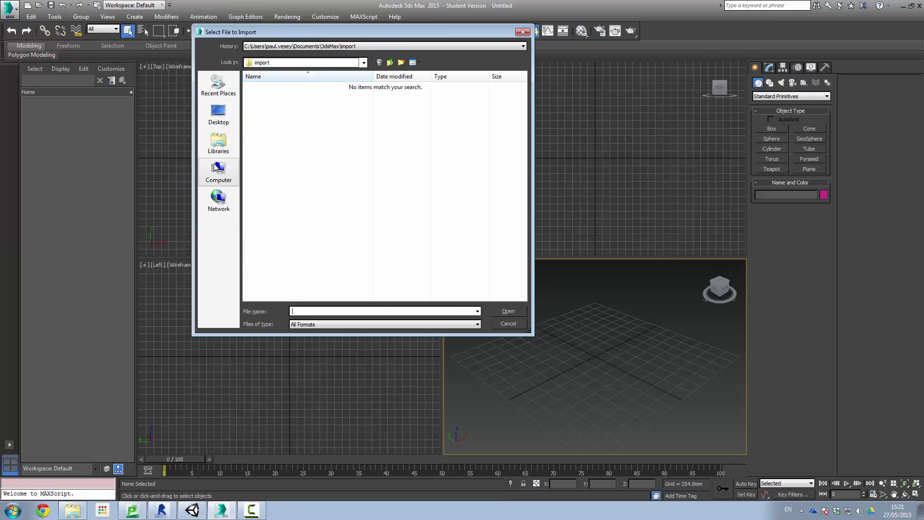
# - Open rac_basic_sample_project-3DView-{3D}.fbx from G:\GameEngineDemo for import
pyautogui.click(217, 173)
pyautogui.doubleClick(302, 126)
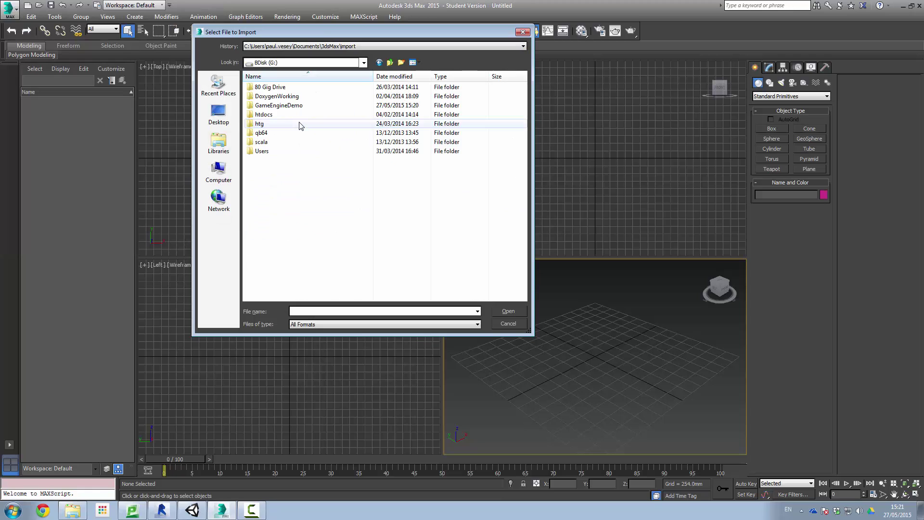
pyautogui.doubleClick(276, 106)
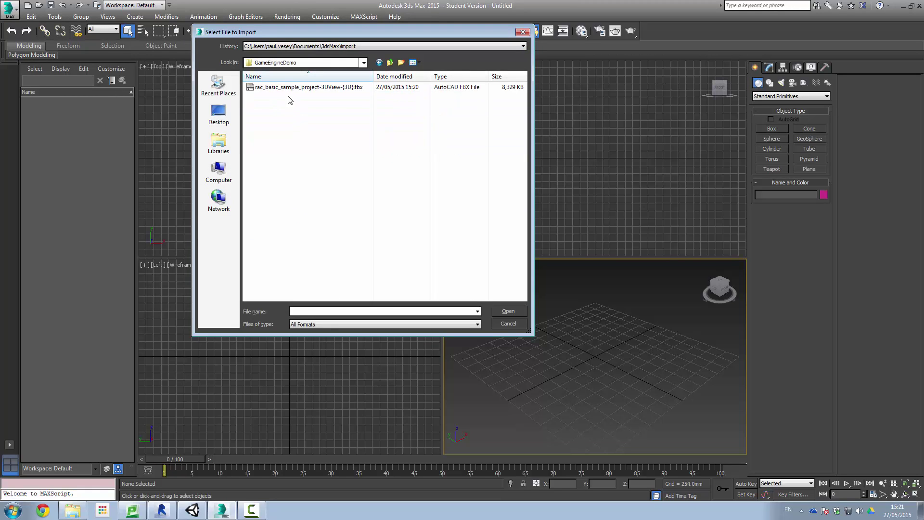
pyautogui.click(285, 89)
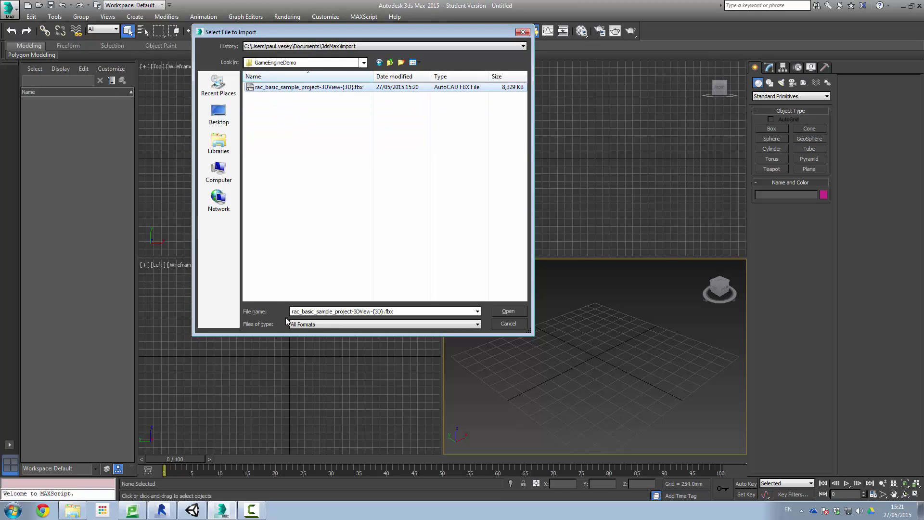
pyautogui.click(509, 312)
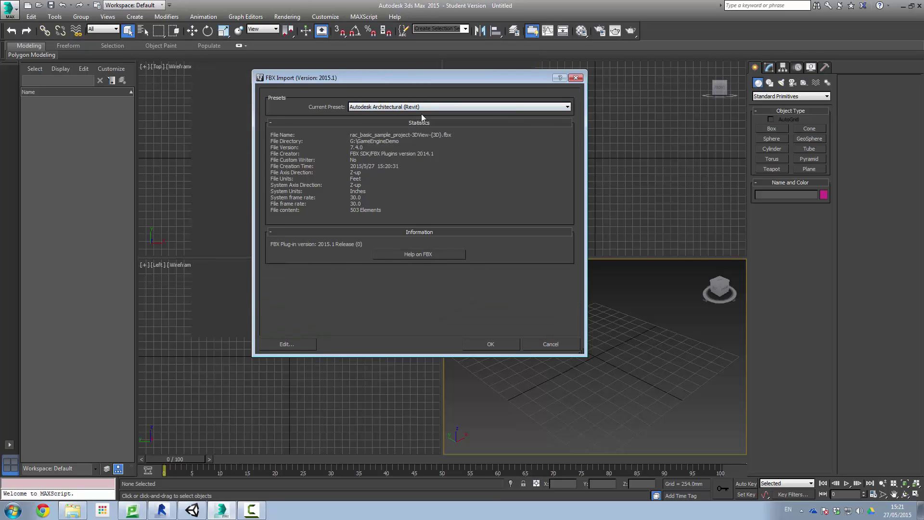
pyautogui.moveTo(422, 69); pyautogui.dragTo(422, 55)
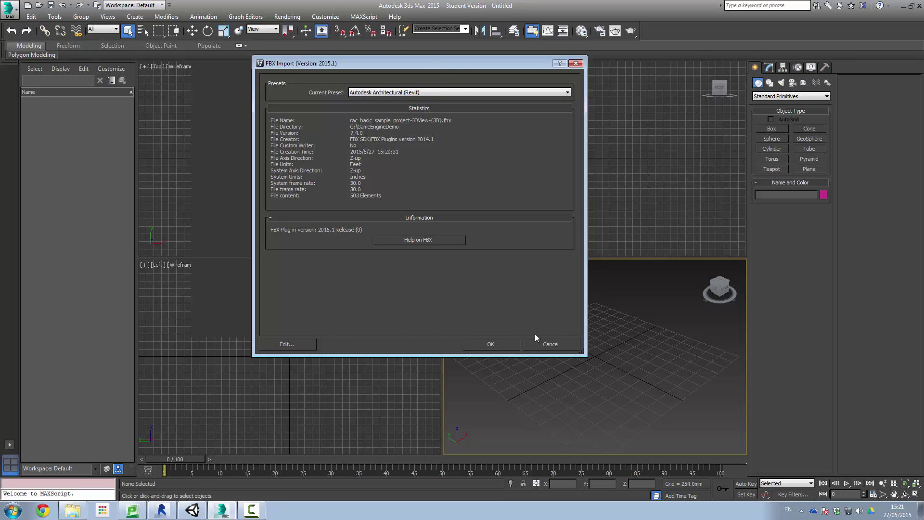
# - Import with the Autodesk Architectural (Revit) preset and accept the camera-offset warning
pyautogui.click(491, 344)
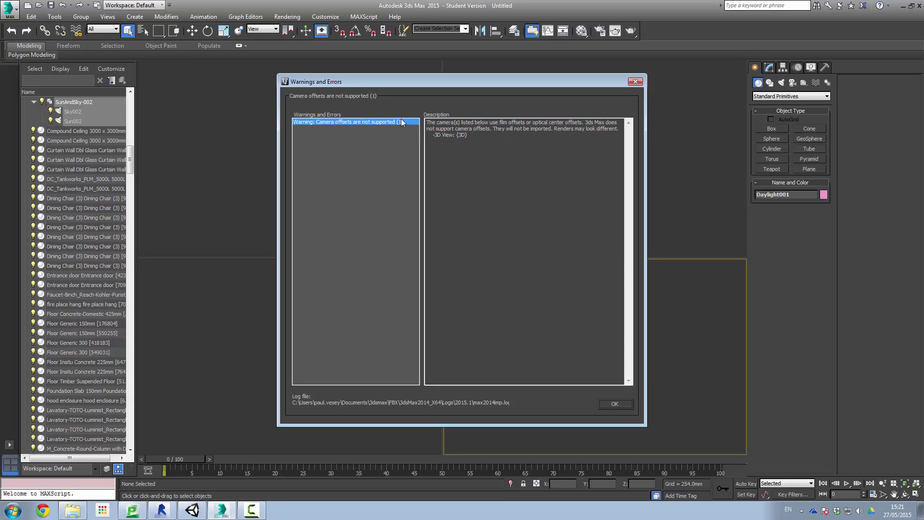
pyautogui.moveTo(457, 86); pyautogui.dragTo(446, 81)
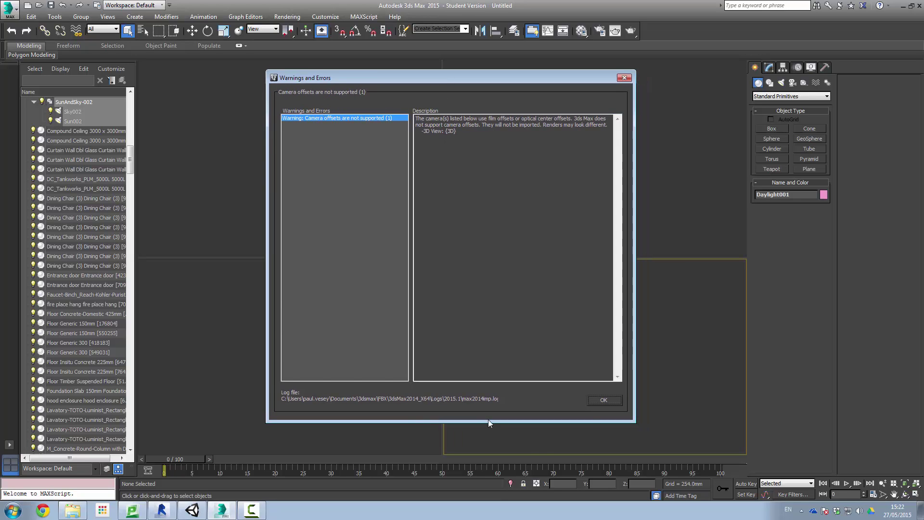
pyautogui.click(600, 400)
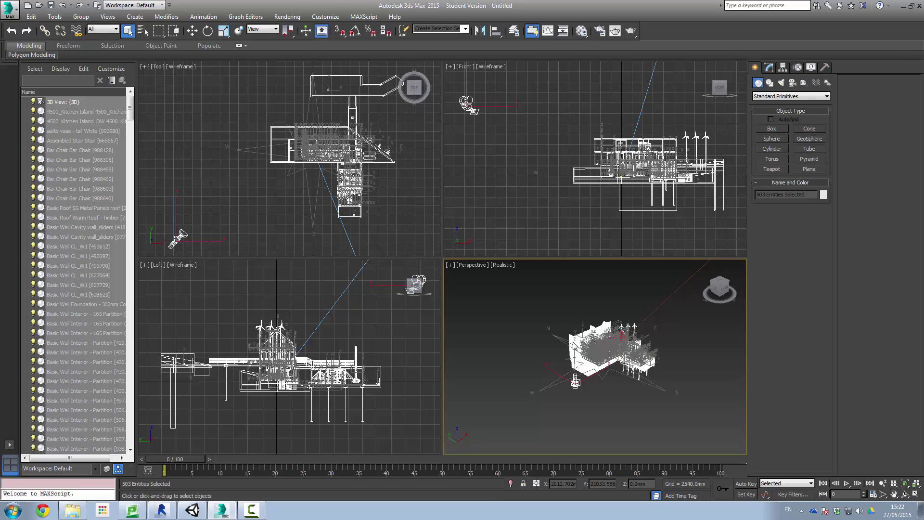
# - Deselect everything, maximize the Perspective viewport, and zoom and orbit to frame the house
pyautogui.click(522, 339)
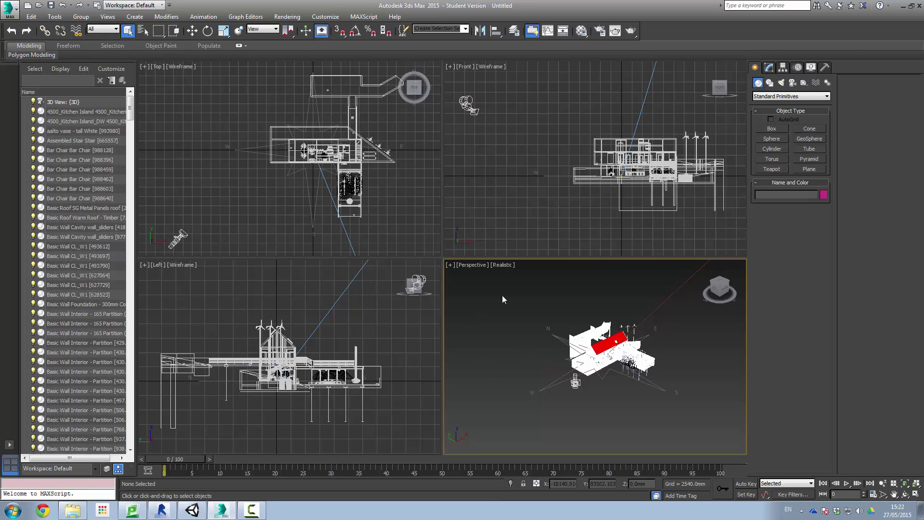
pyautogui.keyDown('alt'); pyautogui.moveTo(507, 294); pyautogui.dragTo(516, 279, button='middle'); pyautogui.keyUp('alt')
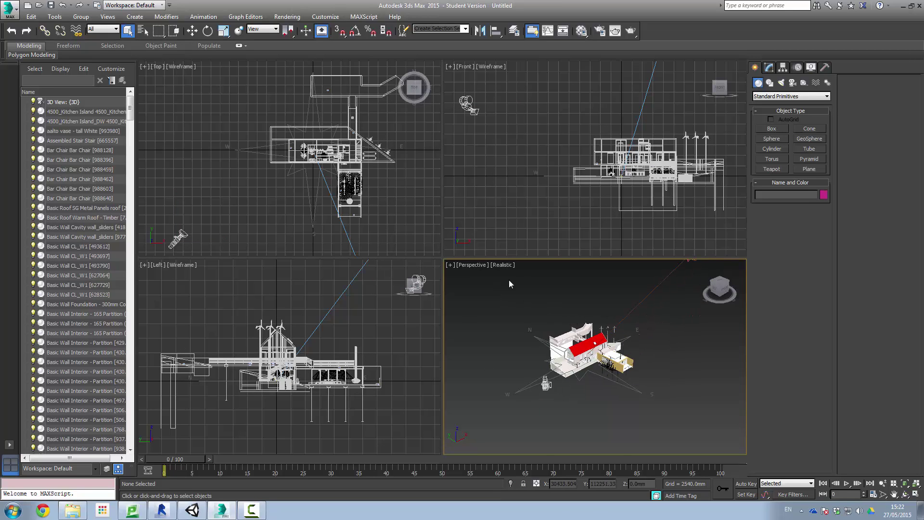
pyautogui.click(450, 265)
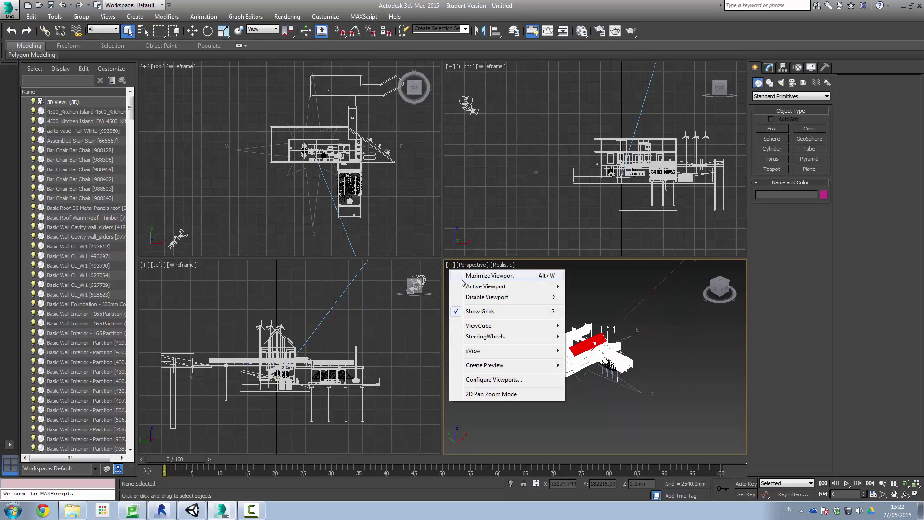
pyautogui.click(477, 278)
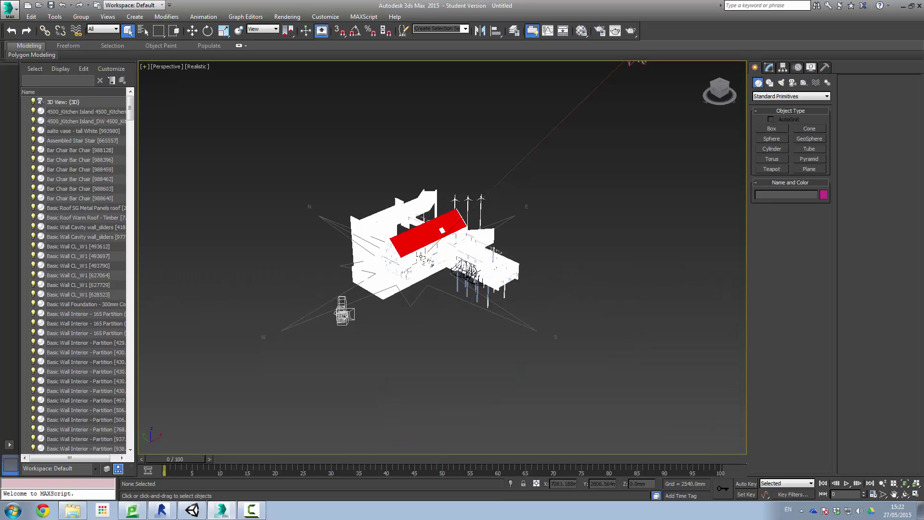
pyautogui.scroll(10, 430, 271)
pyautogui.scroll(-12, 430, 271)
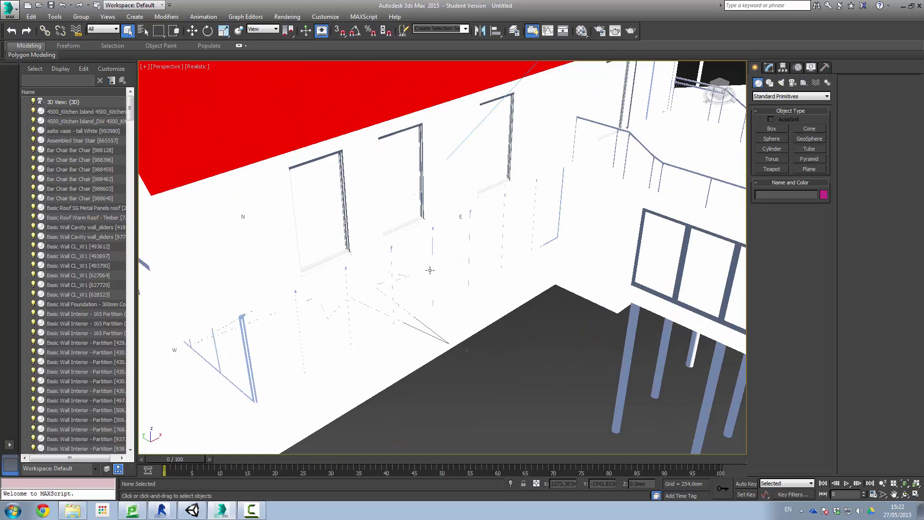
pyautogui.scroll(3, 509, 244)
pyautogui.scroll(2, 509, 244)
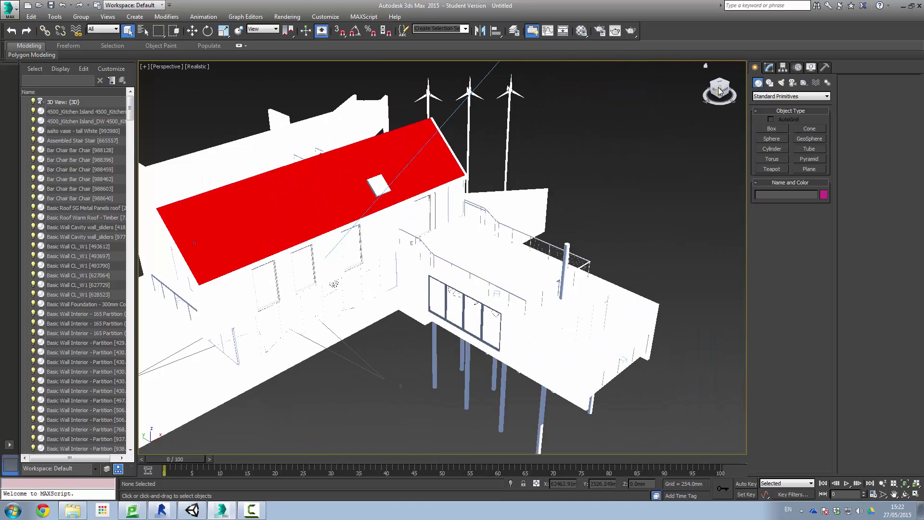
pyautogui.moveTo(721, 88)
pyautogui.mouseDown()
pyautogui.moveTo(737, 90)
pyautogui.moveTo(708, 89)
pyautogui.moveTo(724, 89)
pyautogui.mouseUp()
pyautogui.scroll(3, 452, 254)
pyautogui.scroll(-4, 452, 255)
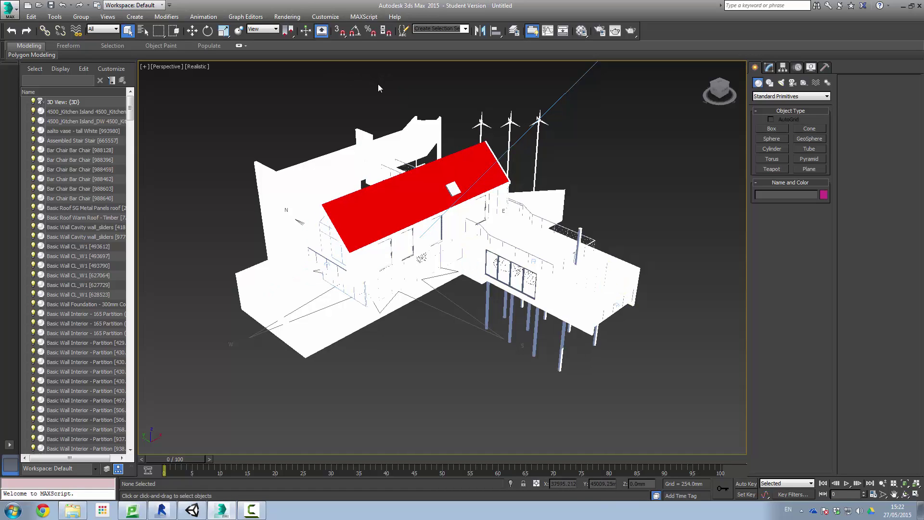
# - Run a script, browsing to 3ds Max Design 2015\scripts\AMC and picking amc_3105.mse
pyautogui.click(363, 17)
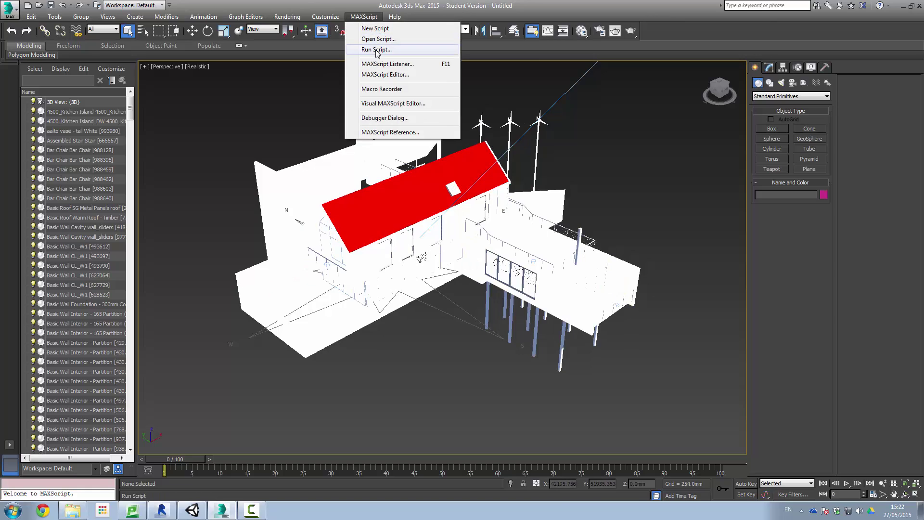
pyautogui.click(378, 49)
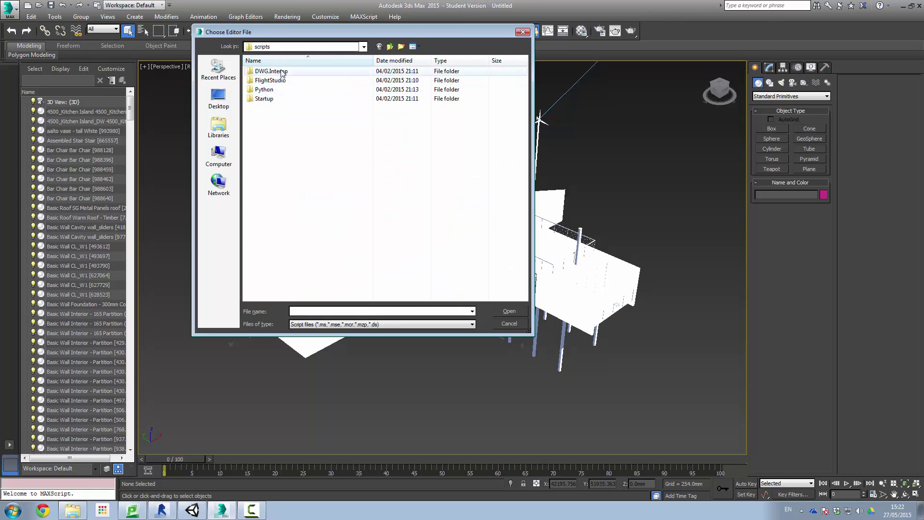
pyautogui.click(364, 47)
pyautogui.scroll(5, 289, 77)
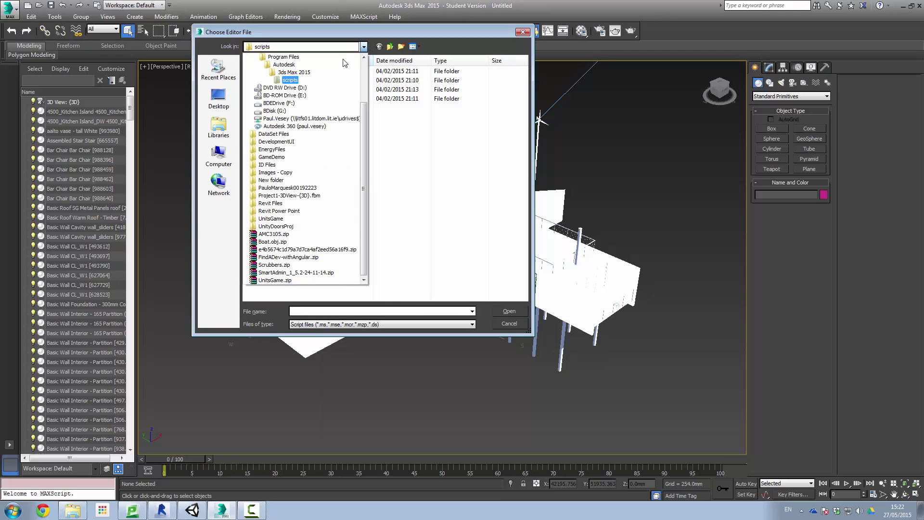
pyautogui.click(287, 70)
pyautogui.doubleClick(289, 80)
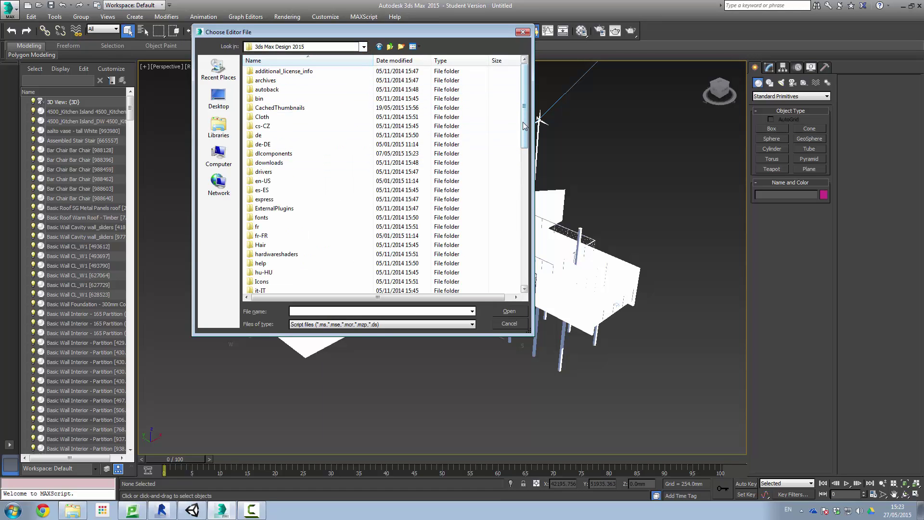
pyautogui.moveTo(524, 126); pyautogui.dragTo(295, 291)
pyautogui.doubleClick(263, 264)
pyautogui.doubleClick(262, 72)
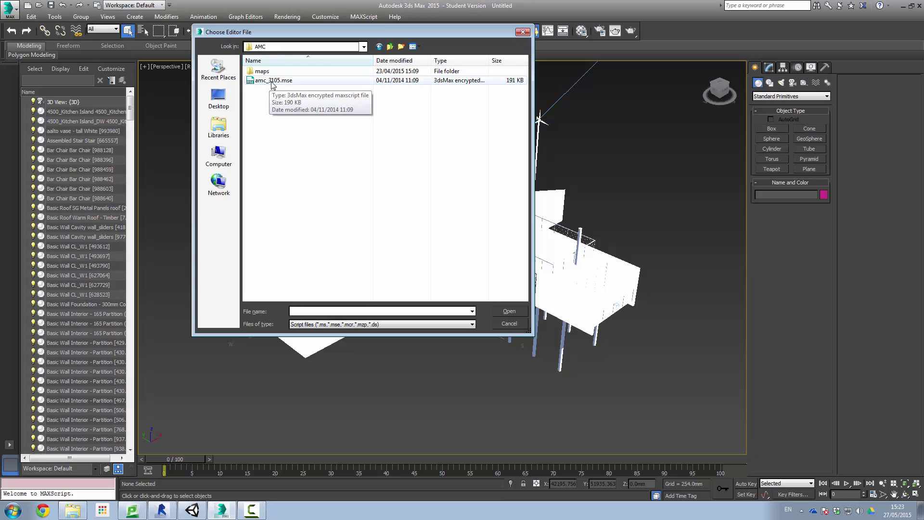
pyautogui.click(268, 84)
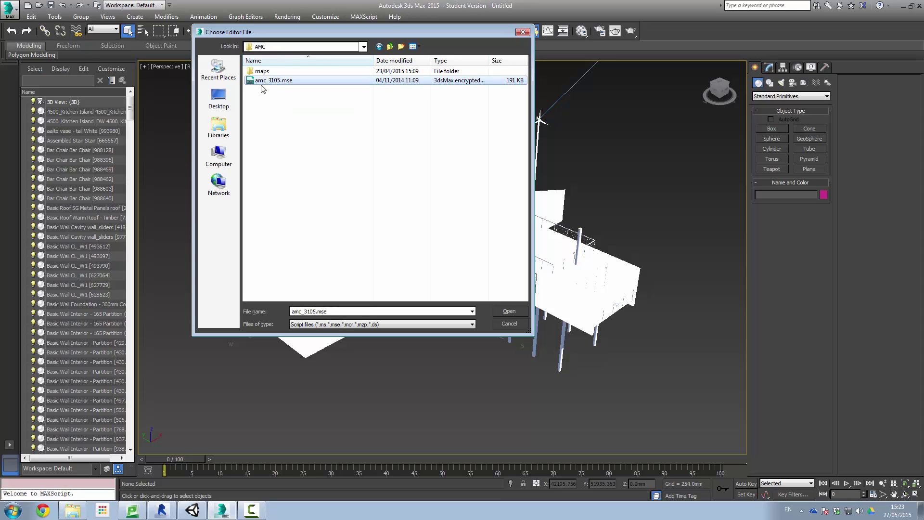
# - Launch amc_3105.mse to bring up the Material Converter window
pyautogui.click(508, 311)
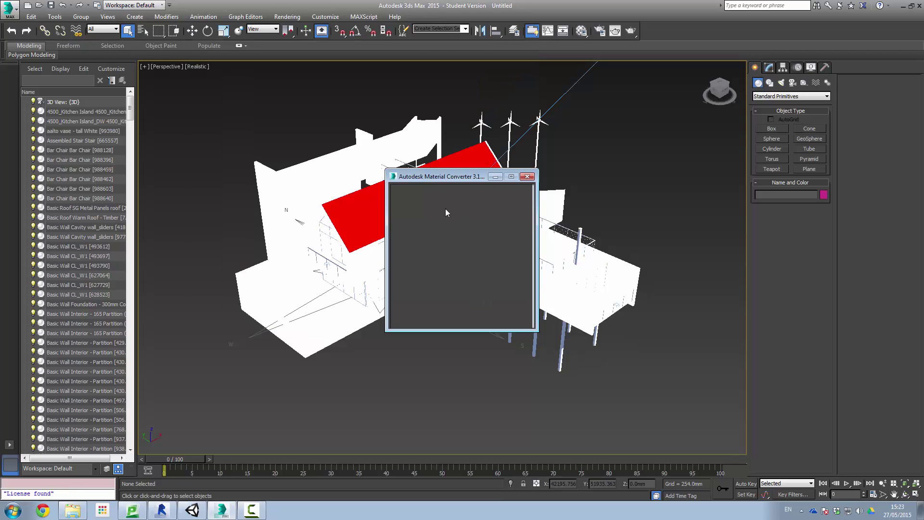
pyautogui.moveTo(443, 176); pyautogui.dragTo(384, 81)
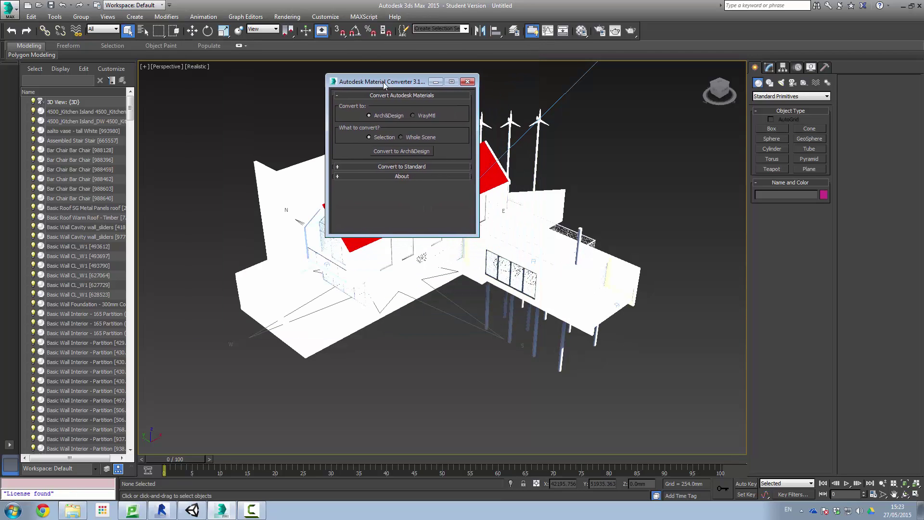
pyautogui.moveTo(475, 235); pyautogui.dragTo(476, 373)
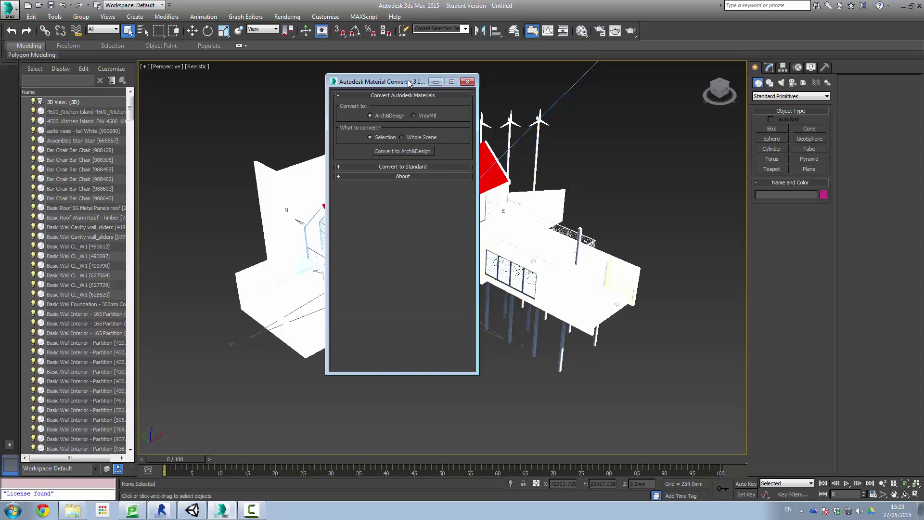
pyautogui.moveTo(402, 81); pyautogui.dragTo(388, 67)
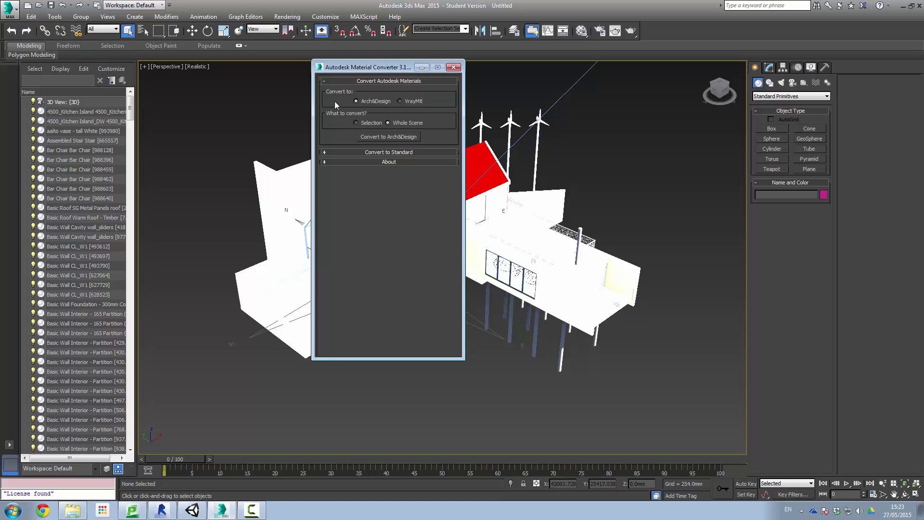
# - Convert the whole scene's materials to Arch&Design and dismiss the finished message
pyautogui.click(385, 137)
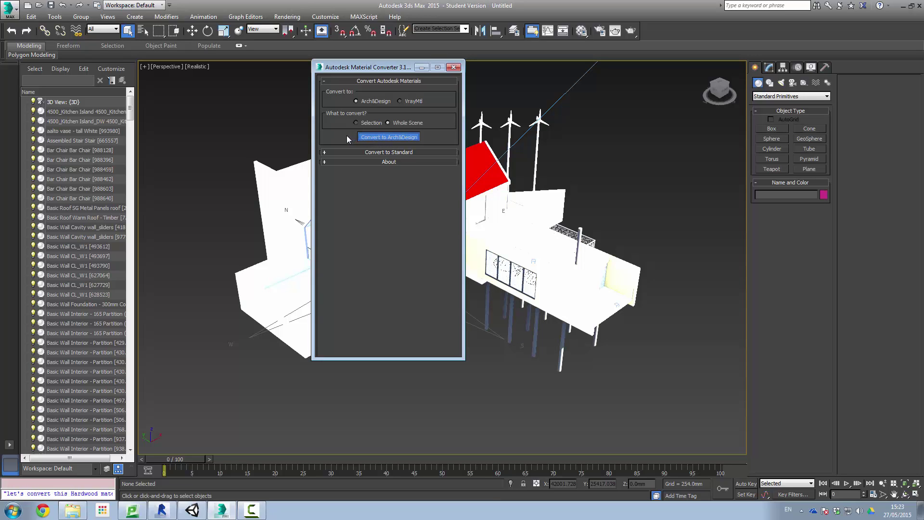
pyautogui.moveTo(453, 233); pyautogui.dragTo(511, 92)
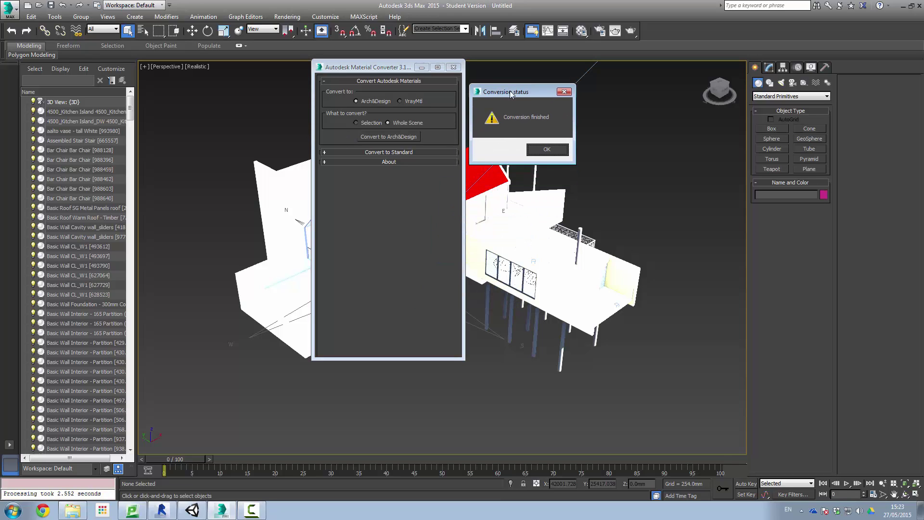
pyautogui.click(545, 150)
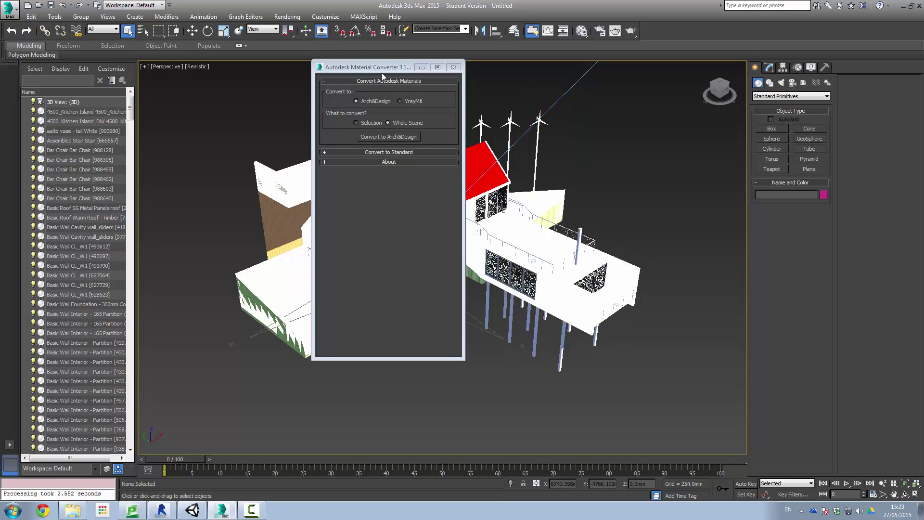
pyautogui.moveTo(384, 69); pyautogui.dragTo(337, 129)
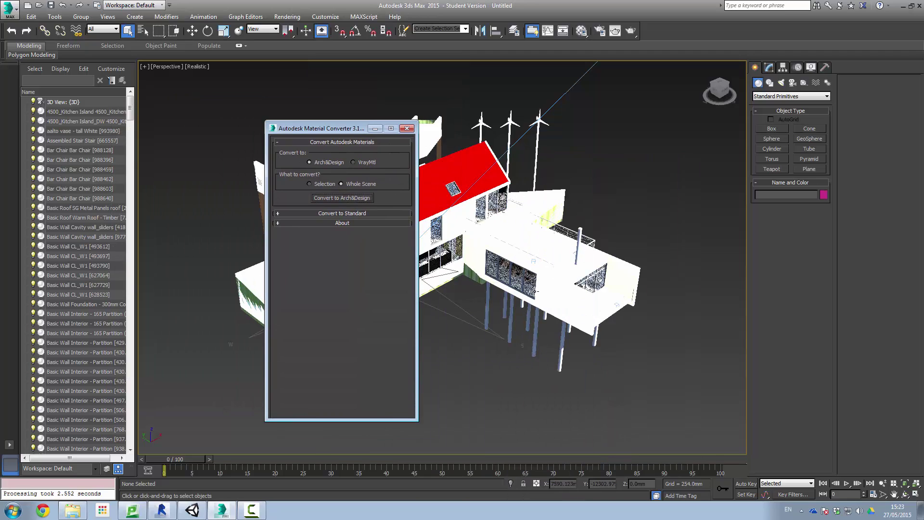
pyautogui.moveTo(347, 128); pyautogui.dragTo(349, 67)
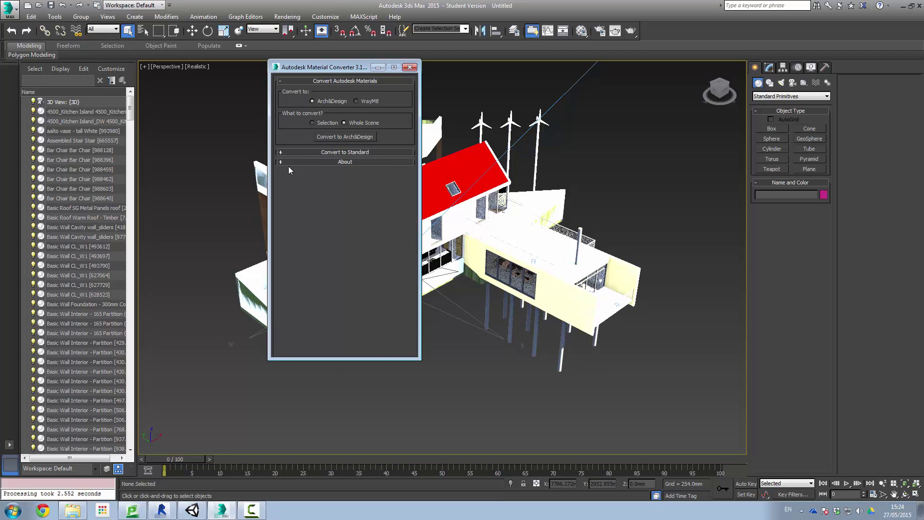
# - Convert the whole scene to Standard materials at 512 resolution and dismiss the status message
pyautogui.moveTo(335, 71); pyautogui.dragTo(372, 71)
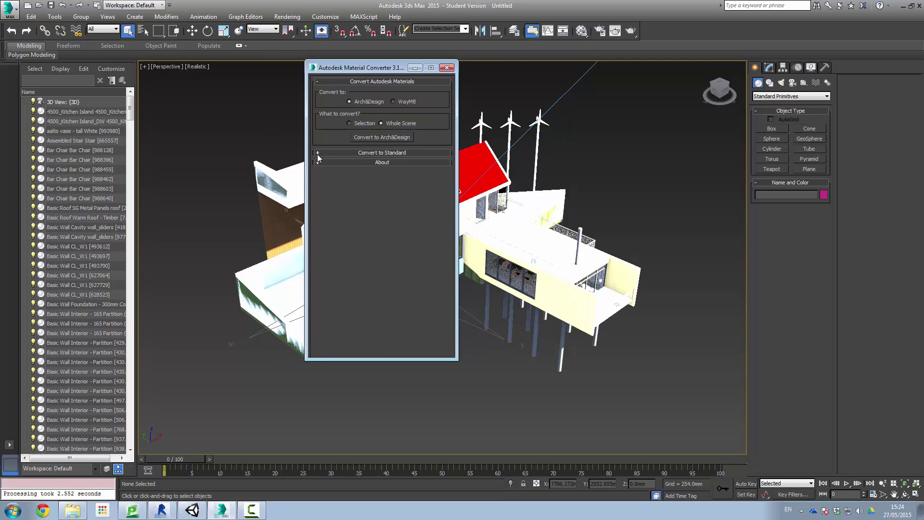
pyautogui.click(319, 153)
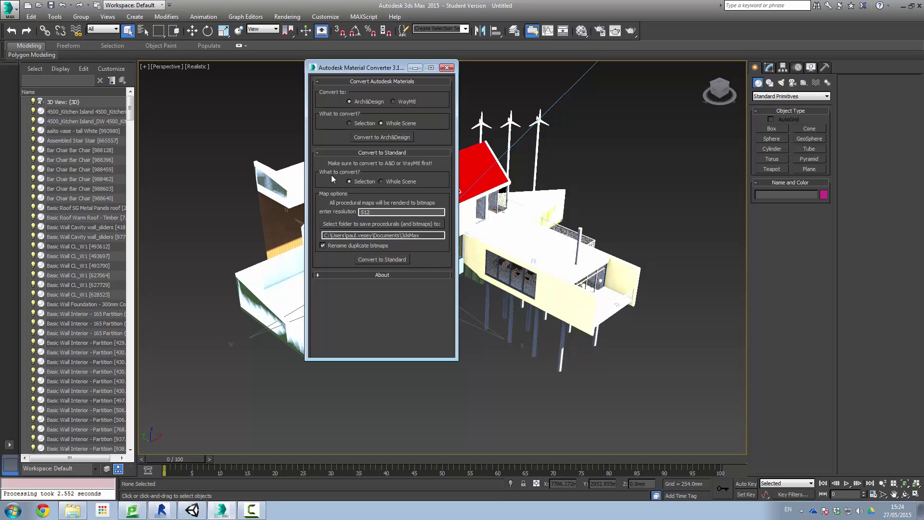
pyautogui.click(382, 182)
pyautogui.click(371, 259)
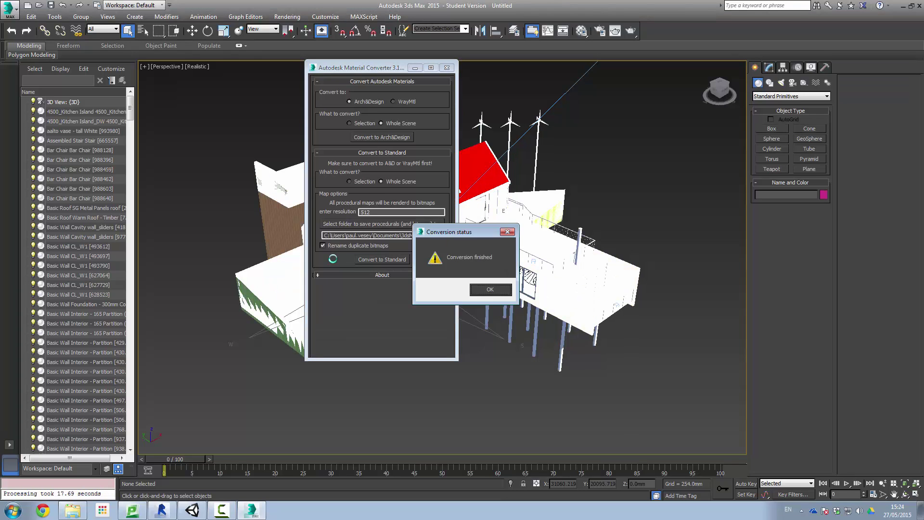
pyautogui.click(490, 290)
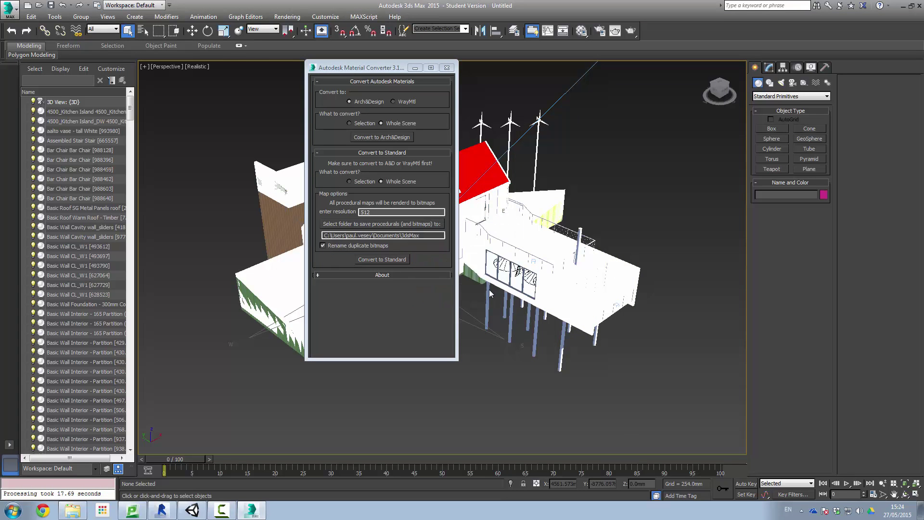
pyautogui.moveTo(365, 68); pyautogui.dragTo(455, 92)
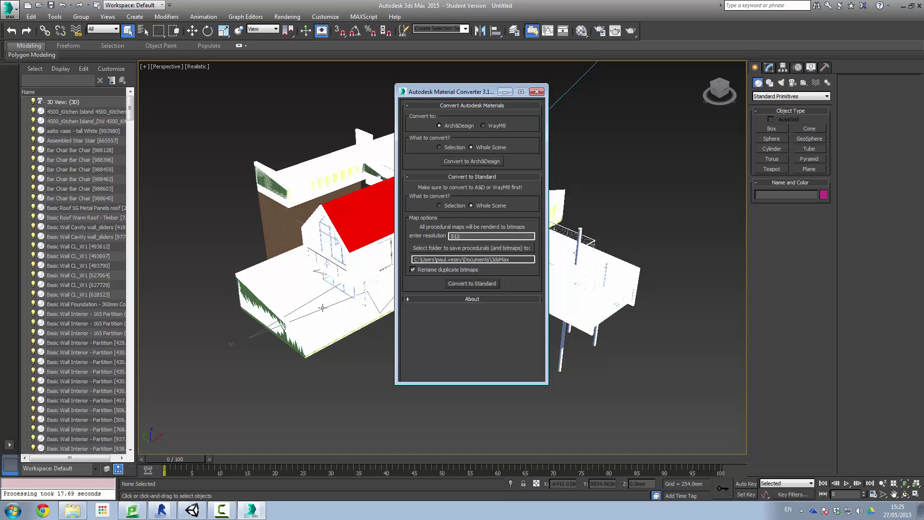
pyautogui.moveTo(481, 93); pyautogui.dragTo(468, 93)
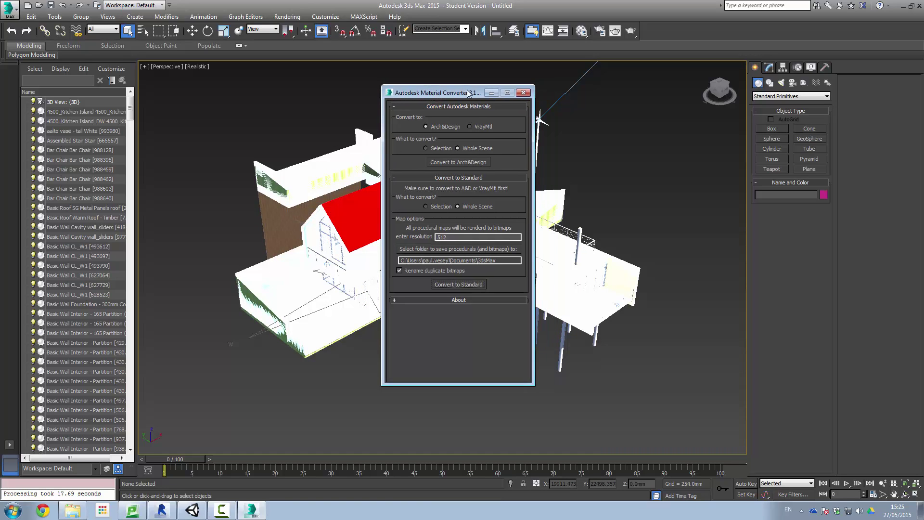
# - Close the Material Converter and start an FBX export of the scene
pyautogui.click(523, 92)
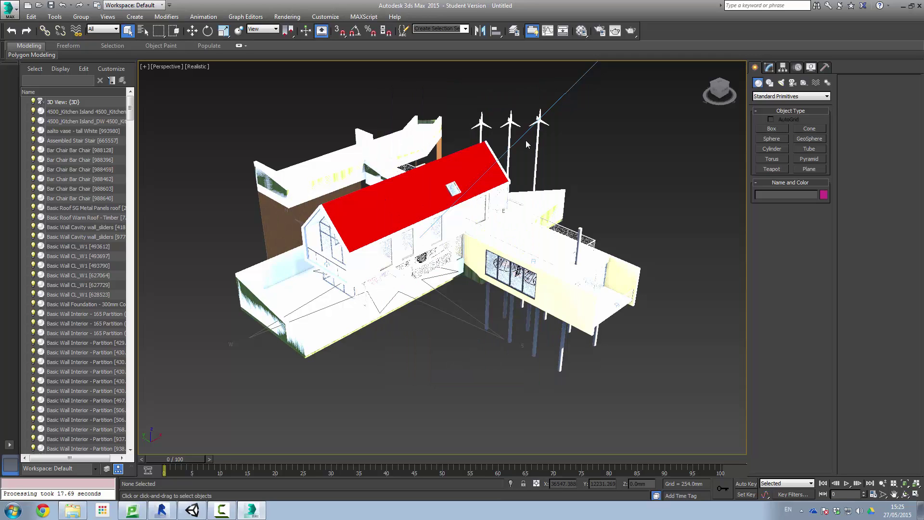
pyautogui.click(17, 13)
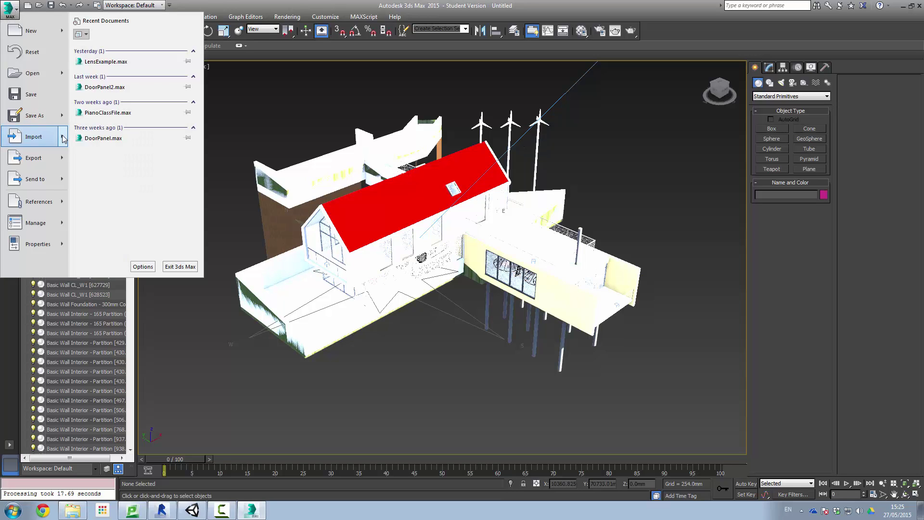
pyautogui.moveTo(64, 139)
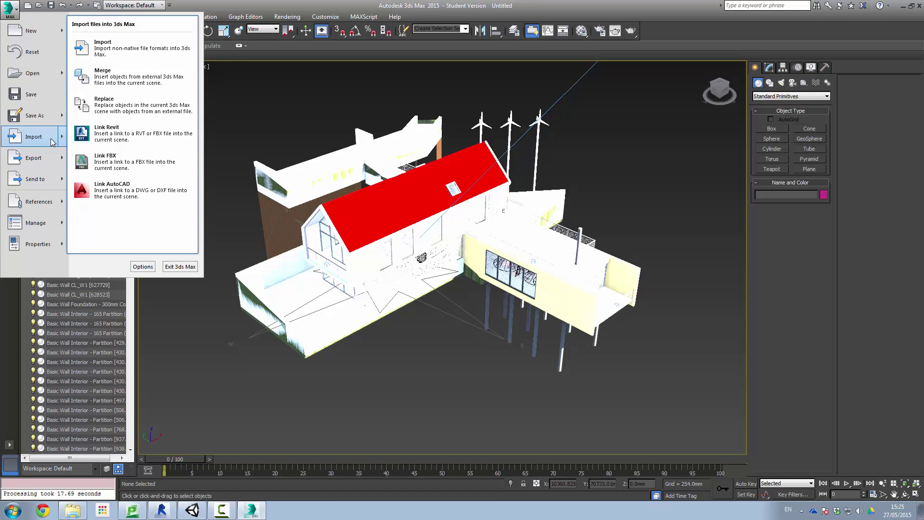
pyautogui.moveTo(63, 160)
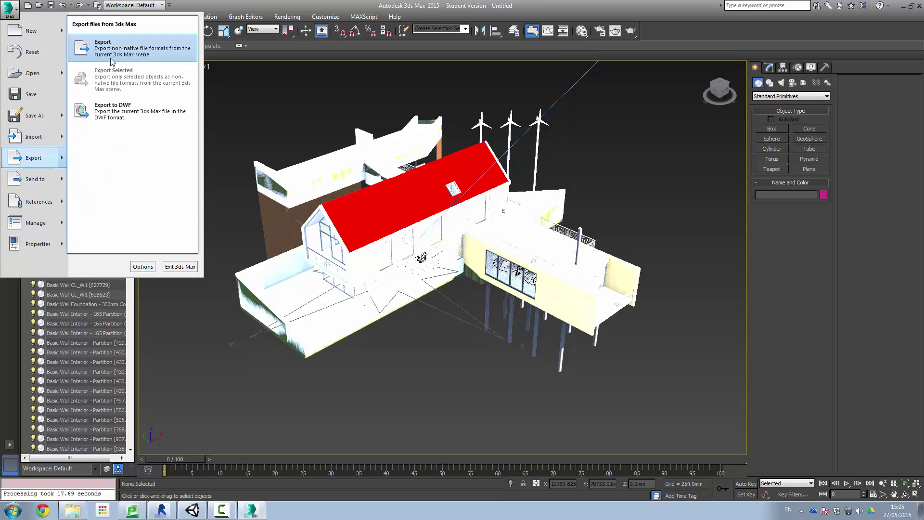
pyautogui.click(143, 51)
pyautogui.moveTo(346, 40); pyautogui.dragTo(351, 44)
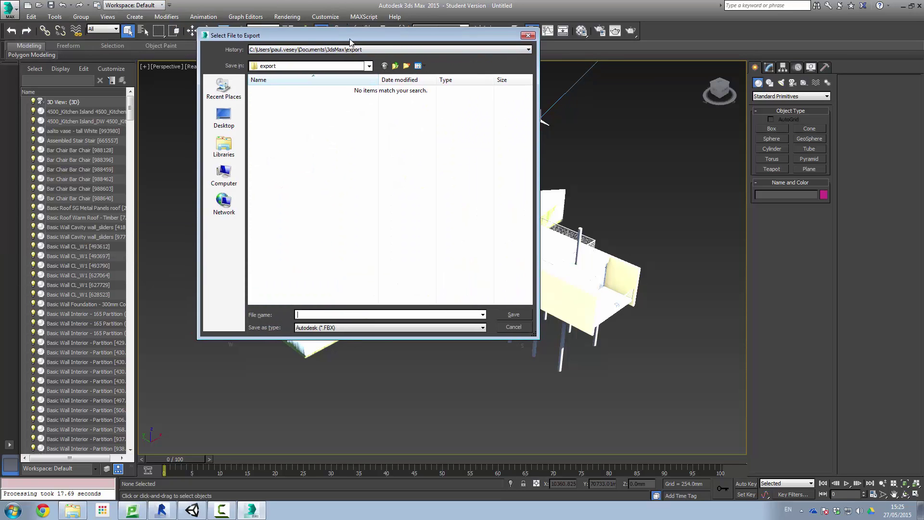
pyautogui.click(484, 328)
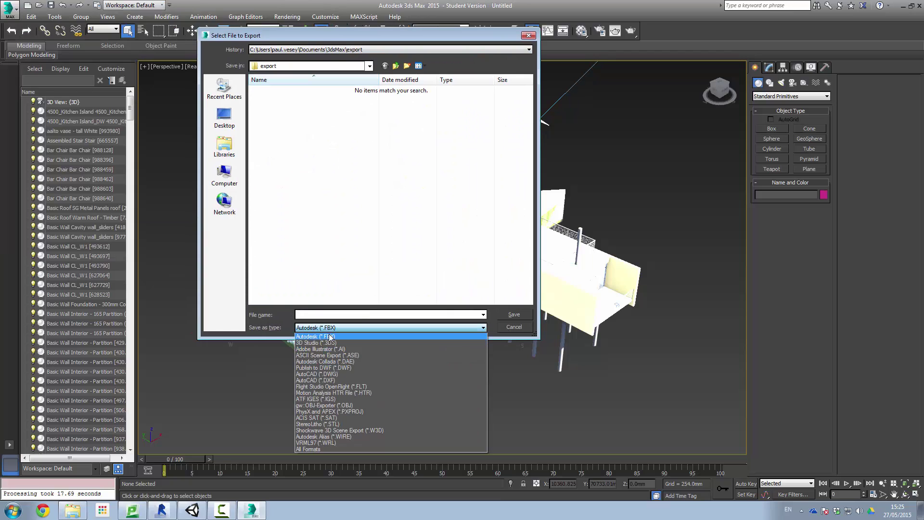
pyautogui.click(330, 340)
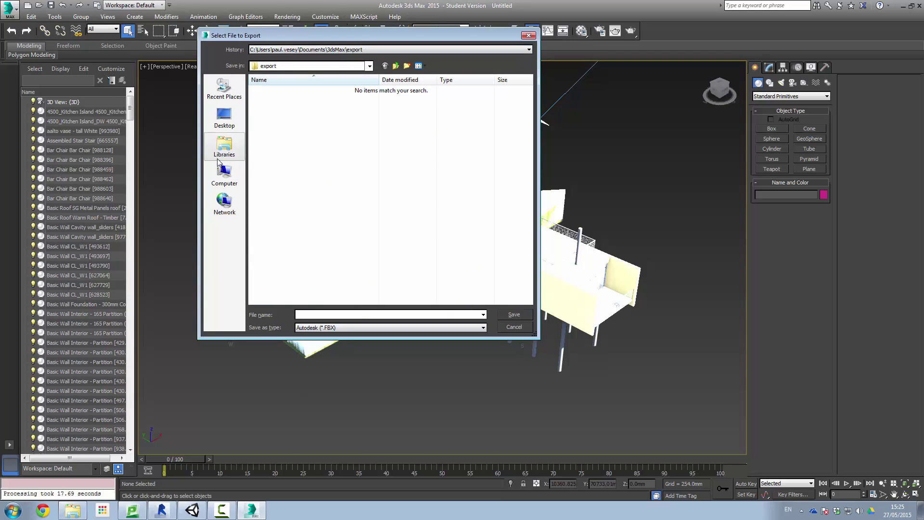
# - Name the export rac_basic_sample_STANDARD_MAT.fbx in G:\GameEngineDemo
pyautogui.click(224, 175)
pyautogui.doubleClick(296, 124)
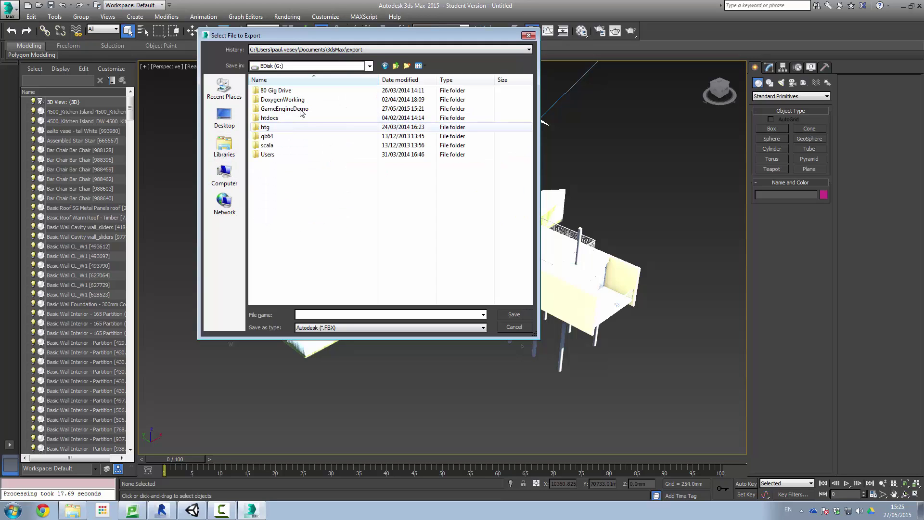
pyautogui.doubleClick(288, 109)
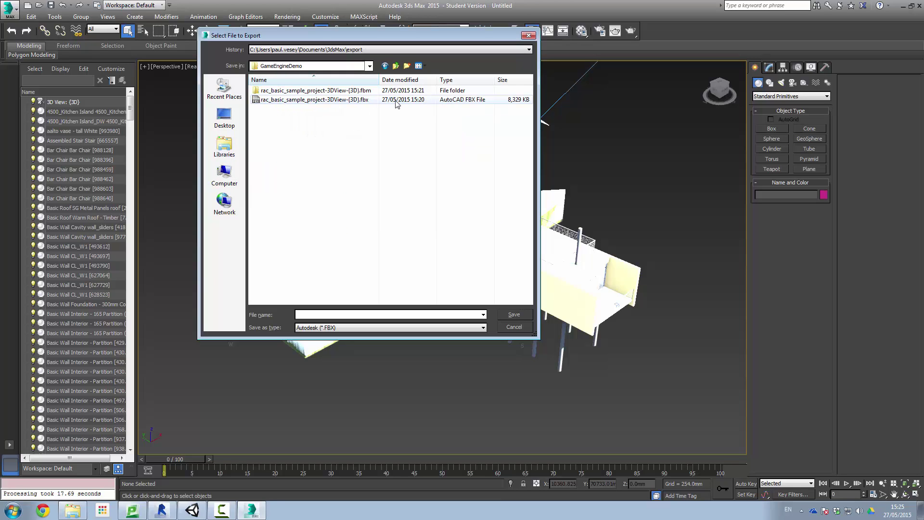
pyautogui.click(334, 103)
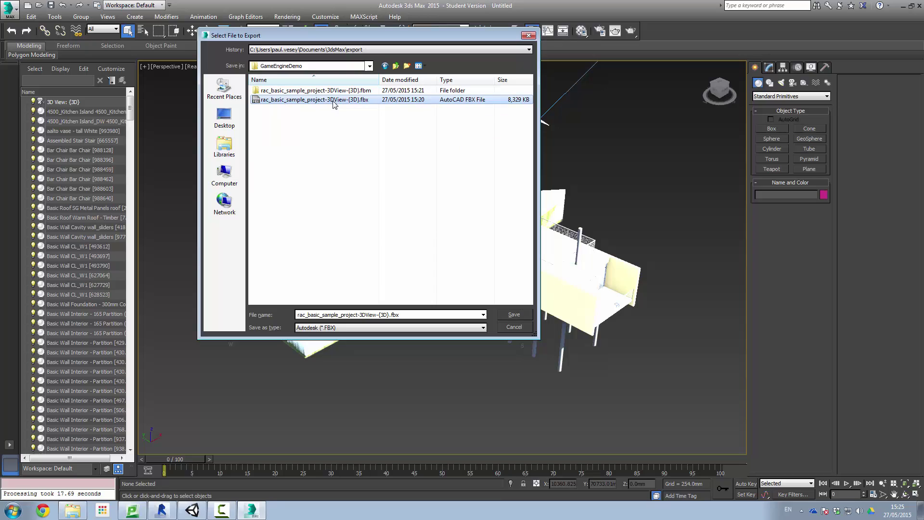
pyautogui.click(365, 316)
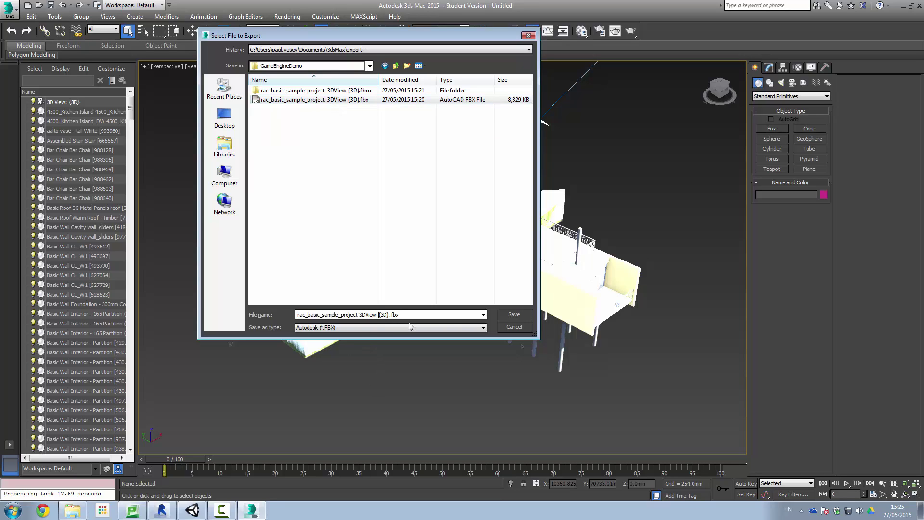
pyautogui.press('BackSpace')
pyautogui.press('BackSpace')
pyautogui.press('BackSpace')
pyautogui.press('BackSpace')
pyautogui.press('BackSpace')
pyautogui.press('BackSpace')
pyautogui.press('BackSpace')
pyautogui.press('BackSpace')
pyautogui.press('BackSpace')
pyautogui.press('BackSpace')
pyautogui.press('BackSpace')
pyautogui.press('BackSpace')
pyautogui.press('BackSpace')
pyautogui.press('BackSpace')
pyautogui.press('BackSpace')
pyautogui.press('BackSpace')
pyautogui.press('BackSpace')
pyautogui.press('BackSpace')
pyautogui.press('BackSpace')
pyautogui.write('STANDARD')
pyautogui.press('BackSpace')
pyautogui.write('_MAT')
# - Bring up the FBX export options and review the Geometry, Lights and Cameras settings
pyautogui.click(504, 315)
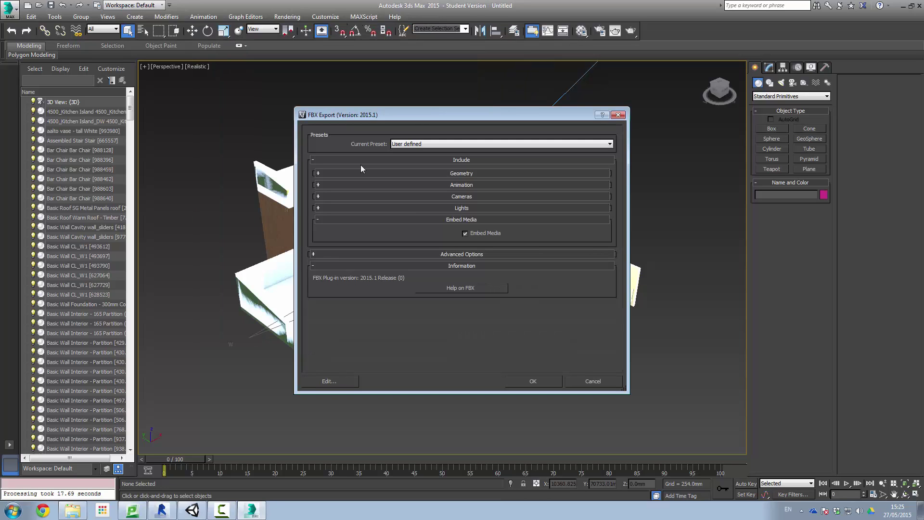
pyautogui.moveTo(404, 114); pyautogui.dragTo(391, 73)
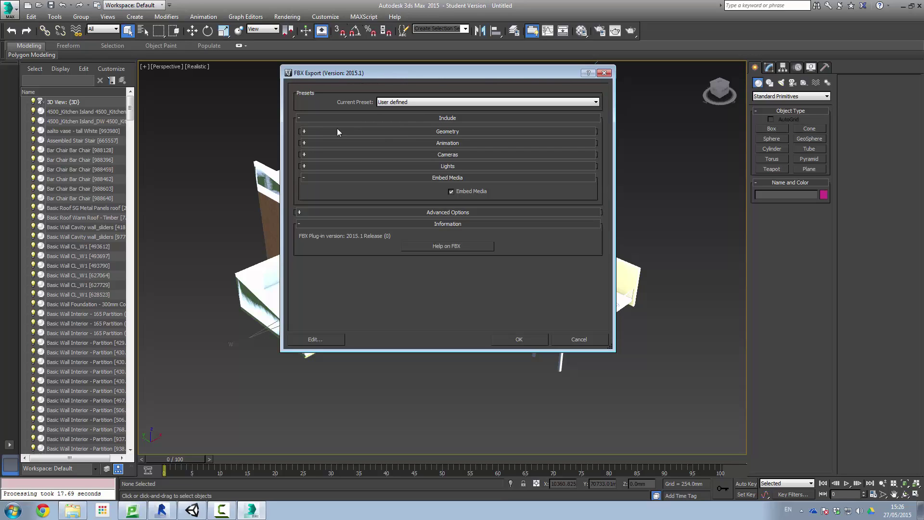
pyautogui.click(304, 131)
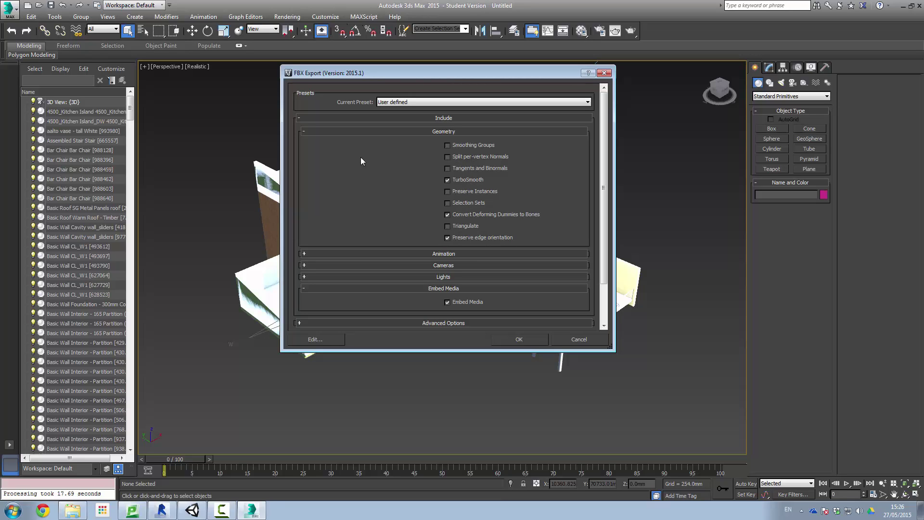
pyautogui.click(303, 131)
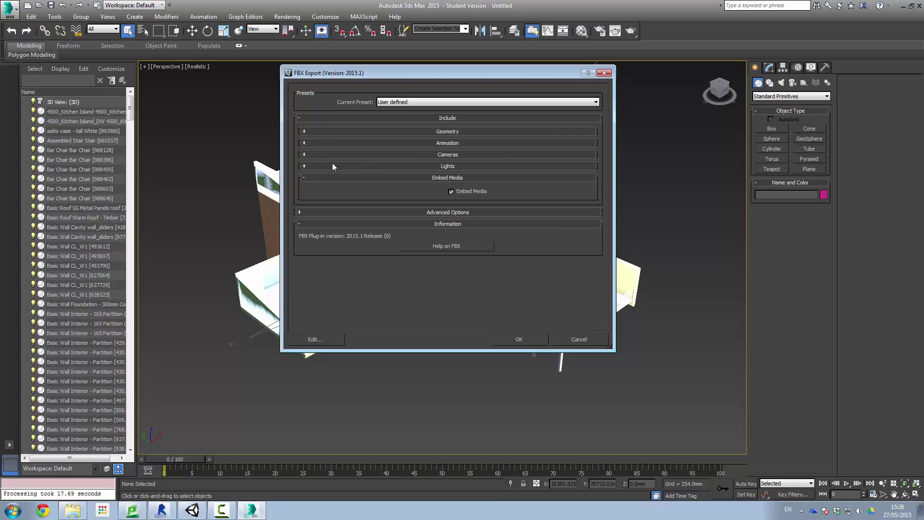
pyautogui.click(305, 165)
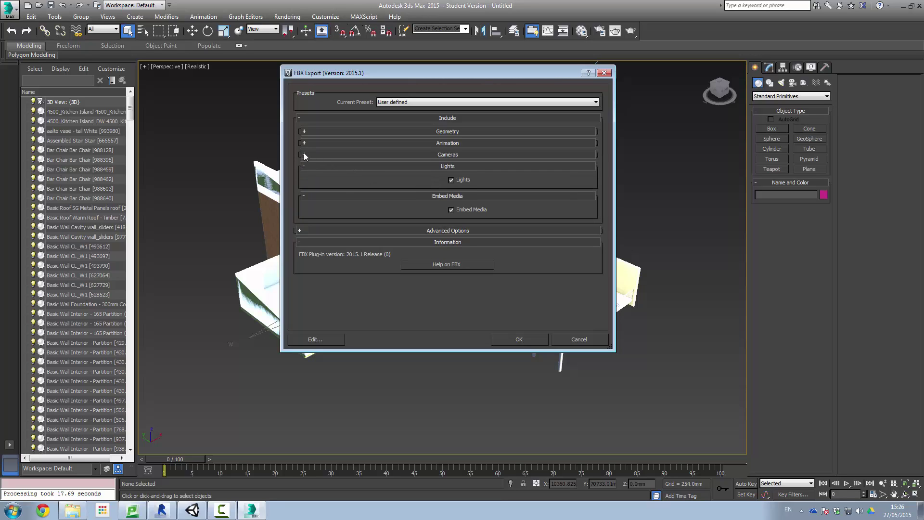
pyautogui.click(305, 154)
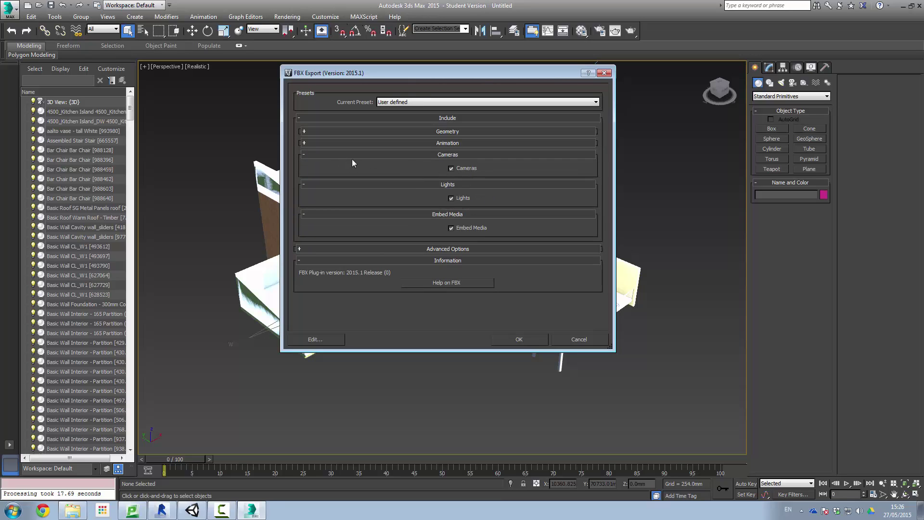
pyautogui.click(304, 154)
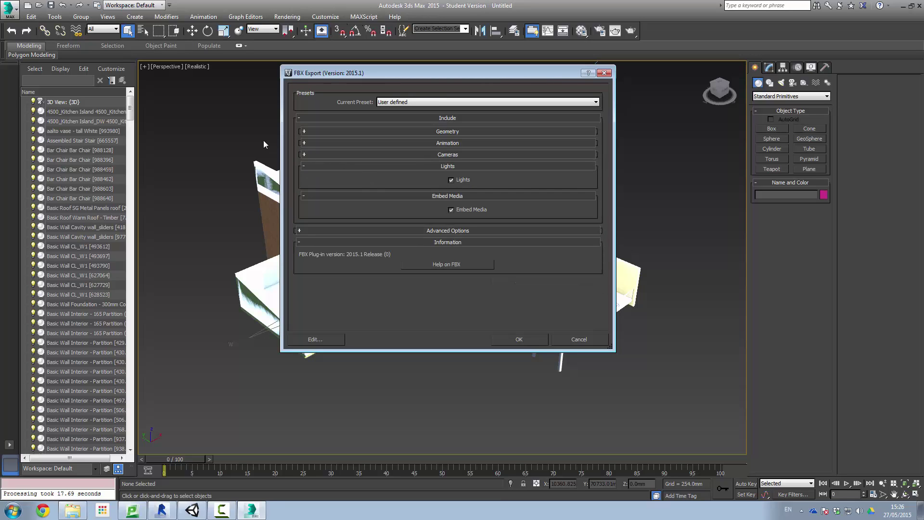
pyautogui.click(304, 155)
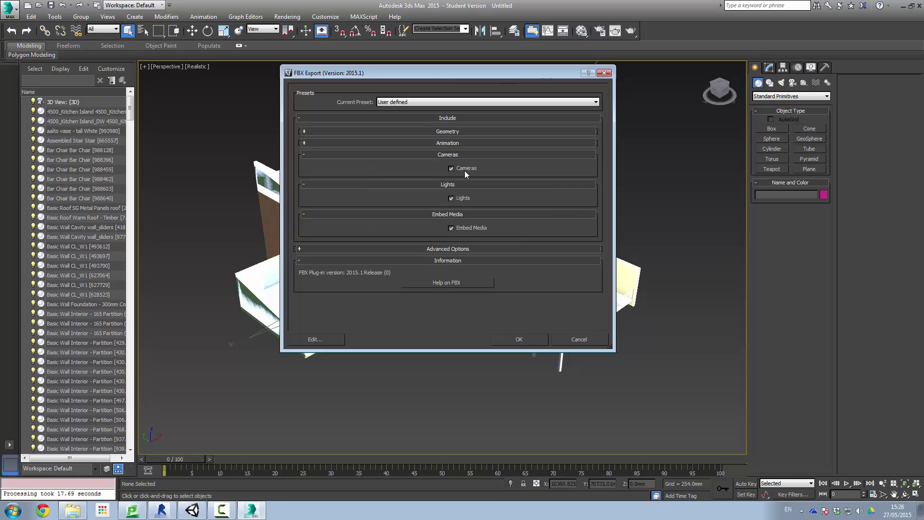
pyautogui.click(305, 154)
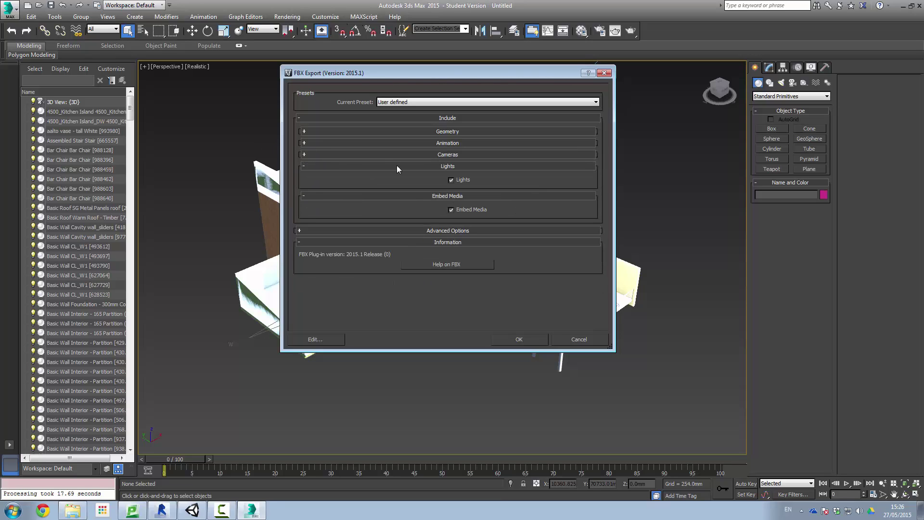
# - Check the Animation and Advanced Options settings, keep lights and embedded media, and start the FBX export
pyautogui.click(304, 143)
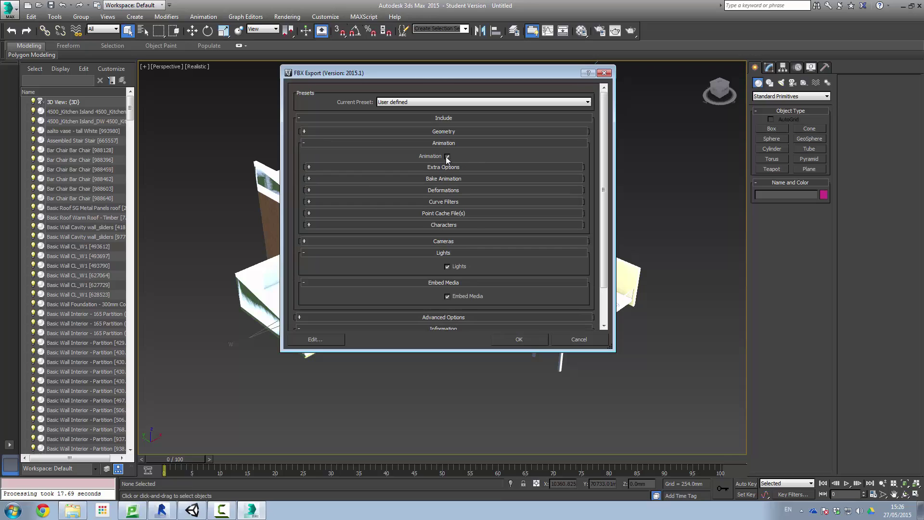
pyautogui.click(308, 143)
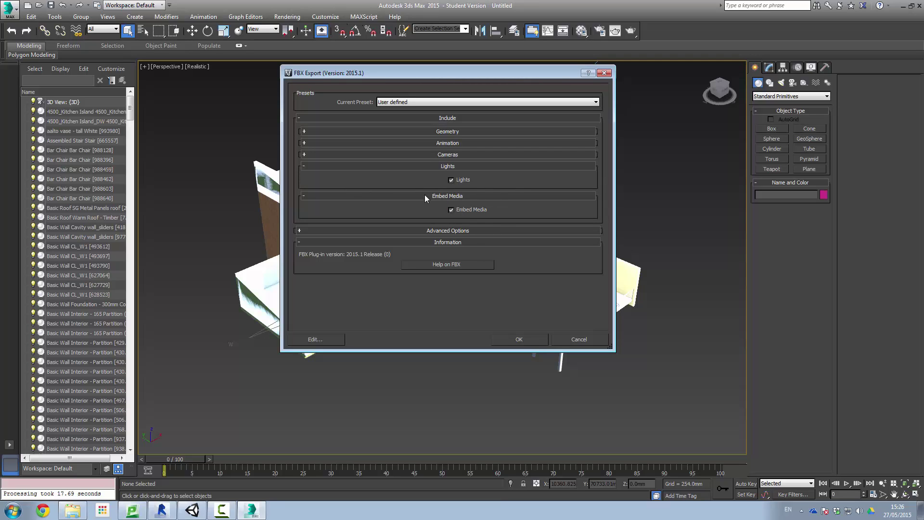
pyautogui.click(299, 230)
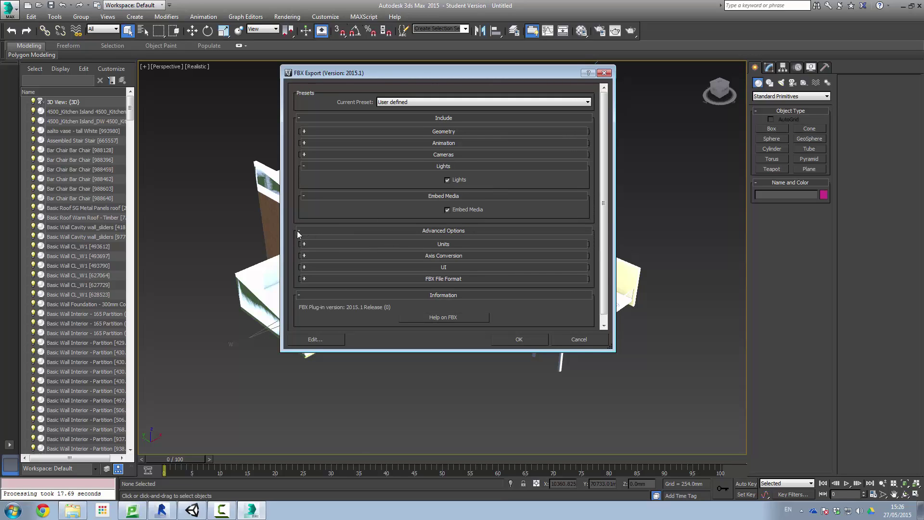
pyautogui.click(298, 230)
pyautogui.click(303, 196)
pyautogui.click(304, 166)
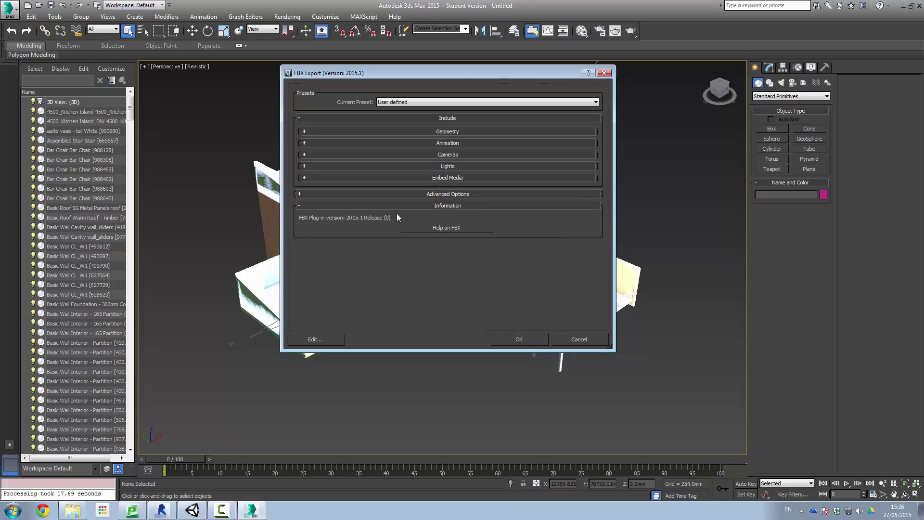
pyautogui.click(514, 338)
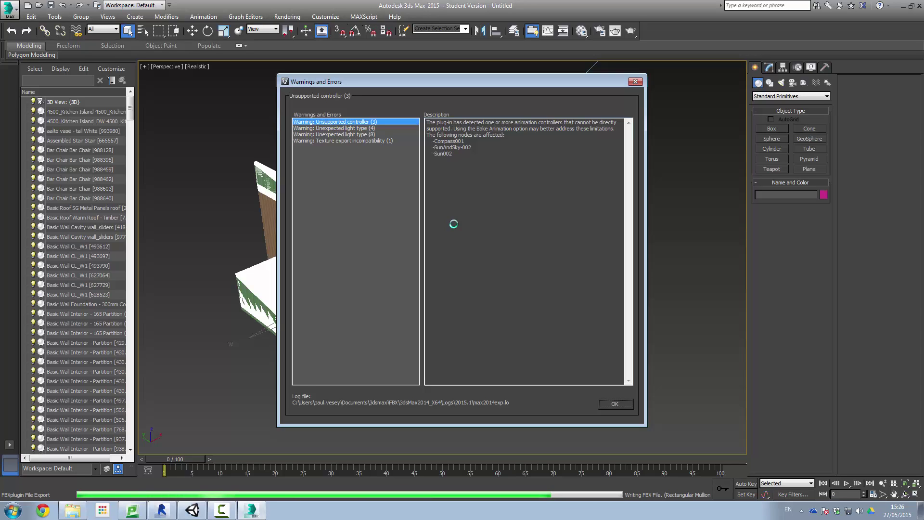
# - Read the warnings about eight unexpected lights, unsupported spot lights and incompatible textures, then dismiss them
pyautogui.click(347, 135)
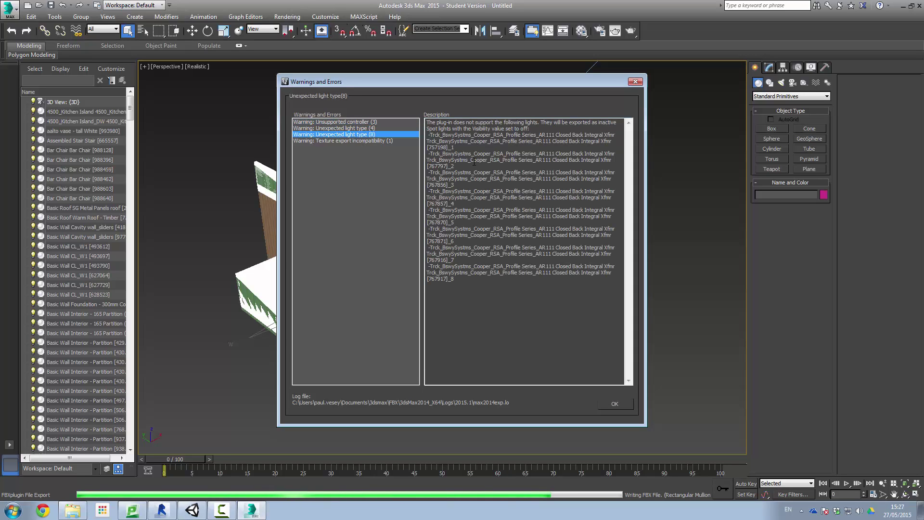
pyautogui.click(350, 128)
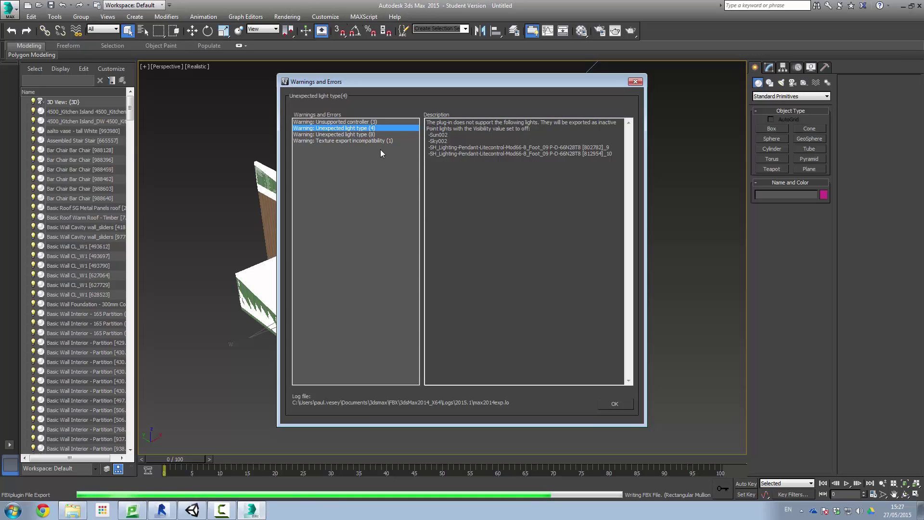
pyautogui.click(359, 135)
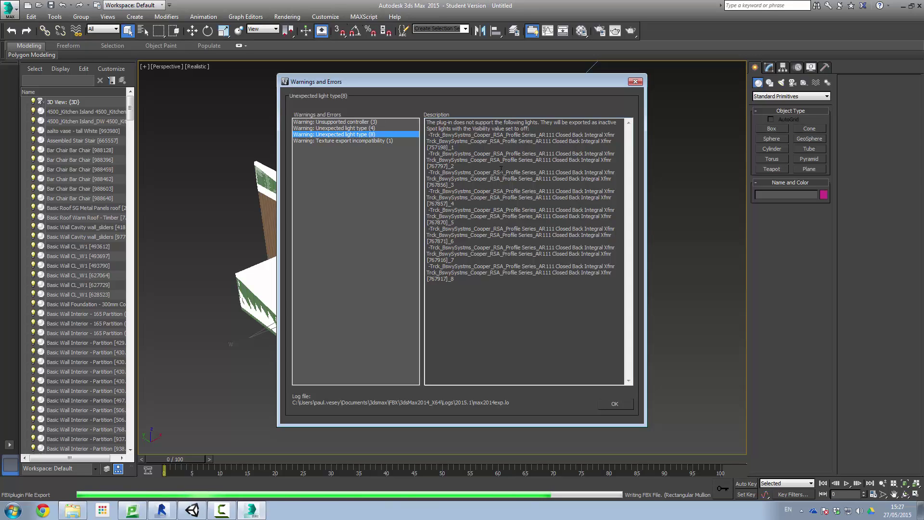
pyautogui.click(339, 141)
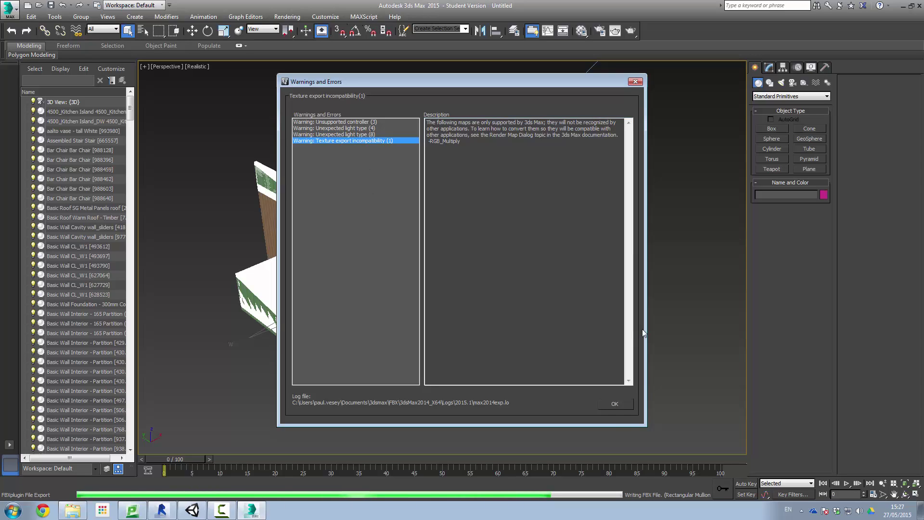
pyautogui.click(610, 403)
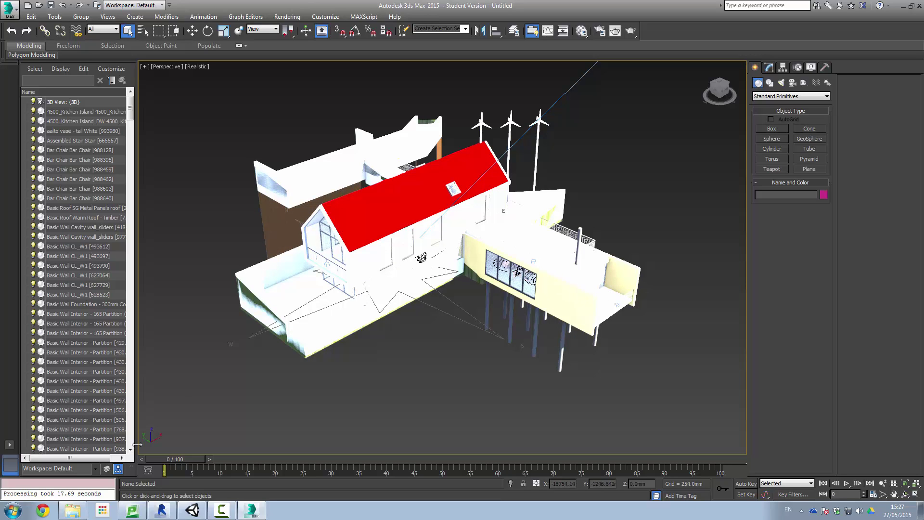
# - Restore and reposition the GameEngineDemo folder showing the new 45,033 KB rac_basic_sample_STANDARD_MAT.fbx
pyautogui.click(72, 514)
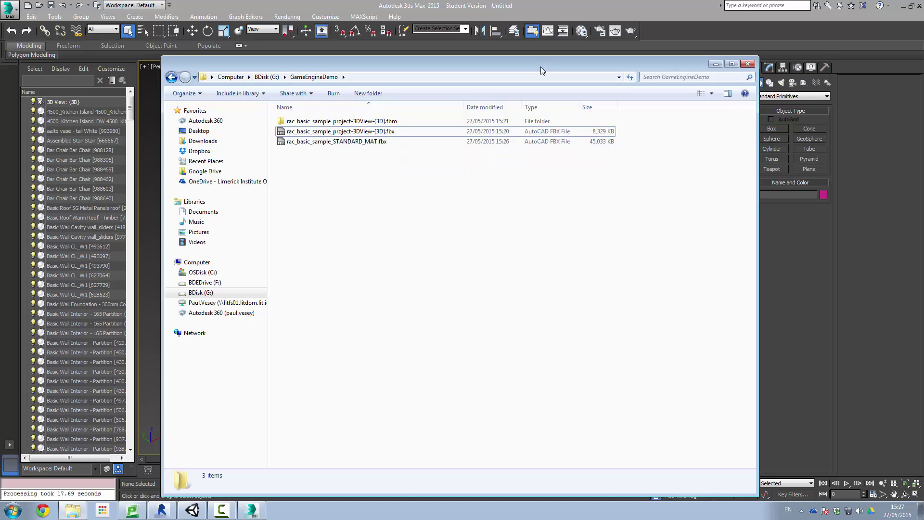
pyautogui.moveTo(541, 70); pyautogui.dragTo(496, 54)
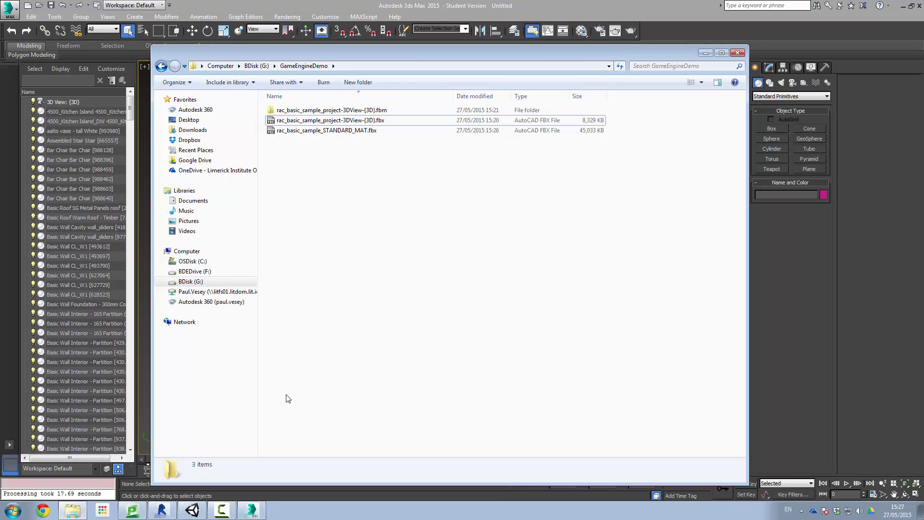
# - Close Revit from its taskbar icon without saving the project
pyautogui.rightClick(162, 514)
pyautogui.click(158, 492)
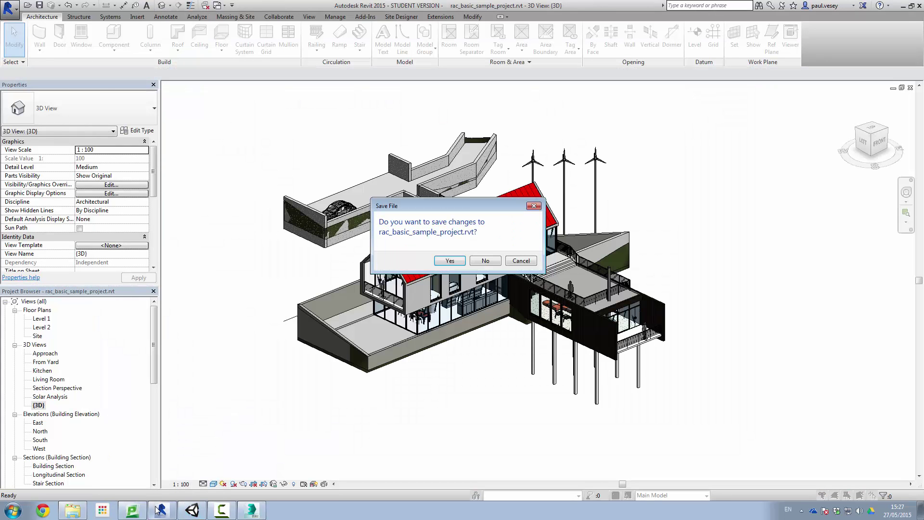
pyautogui.click(485, 260)
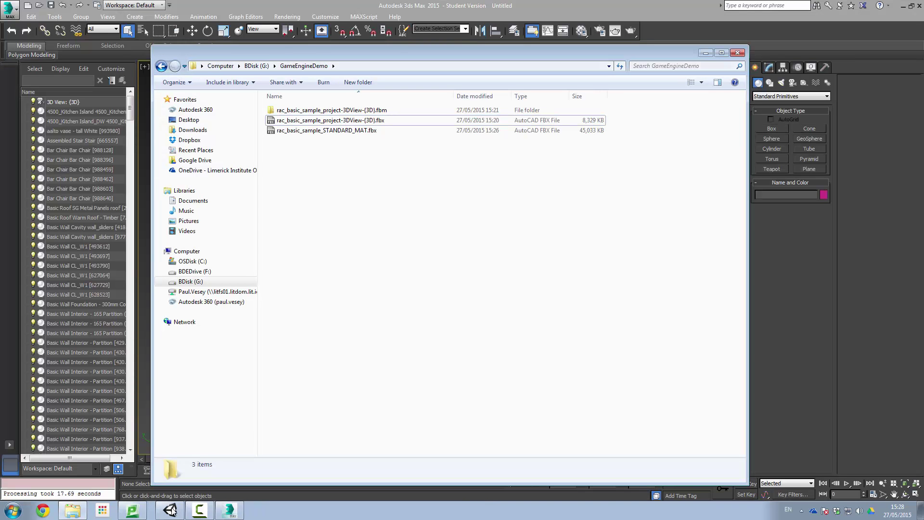
# - Close 3ds Max from its taskbar icon without saving the scene
pyautogui.rightClick(221, 514)
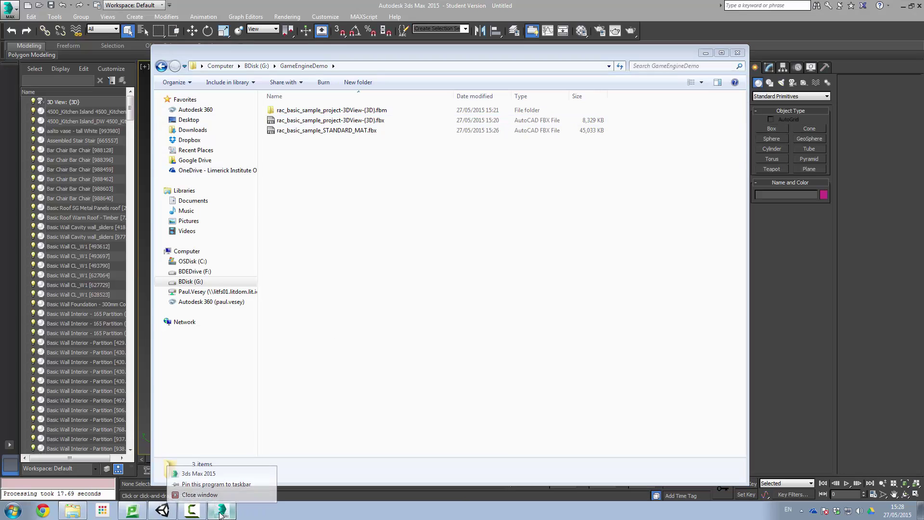
pyautogui.click(212, 492)
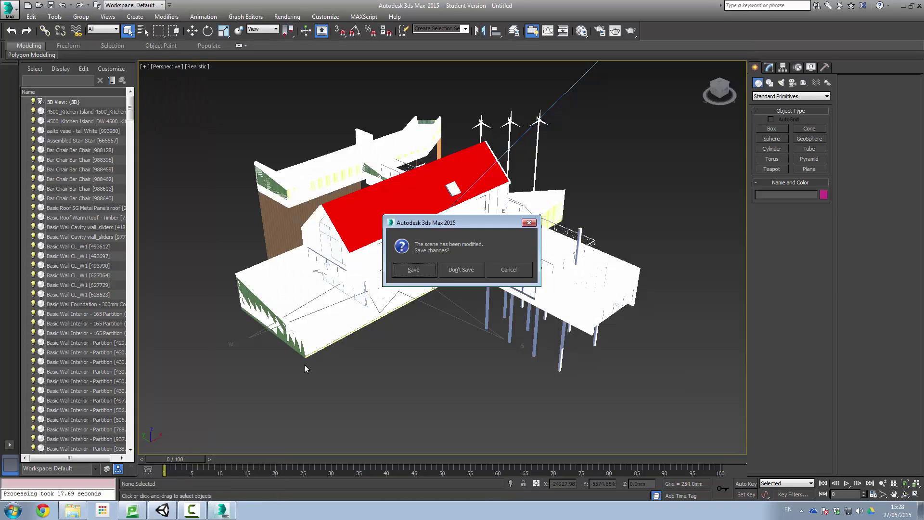
pyautogui.click(454, 269)
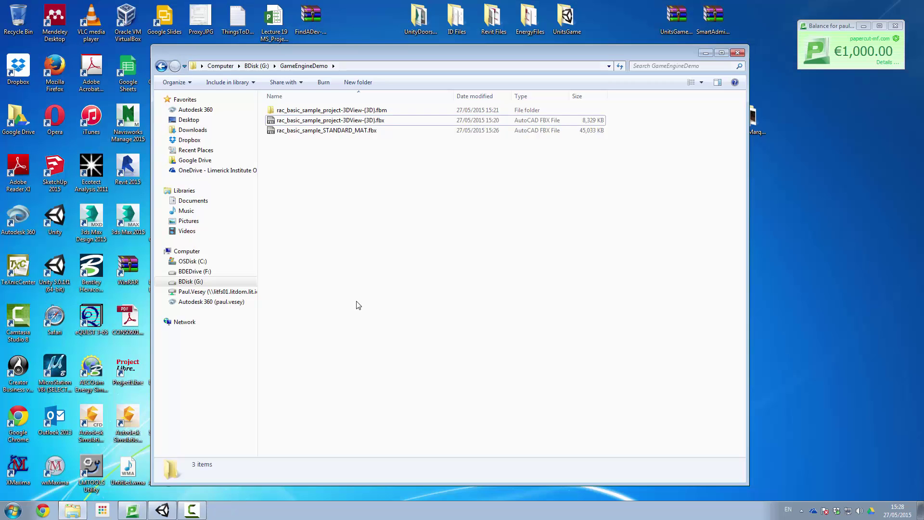
# - Start a new 3D Unity project named 'Revit Video' from the launcher
pyautogui.click(163, 512)
pyautogui.moveTo(331, 160); pyautogui.dragTo(305, 83)
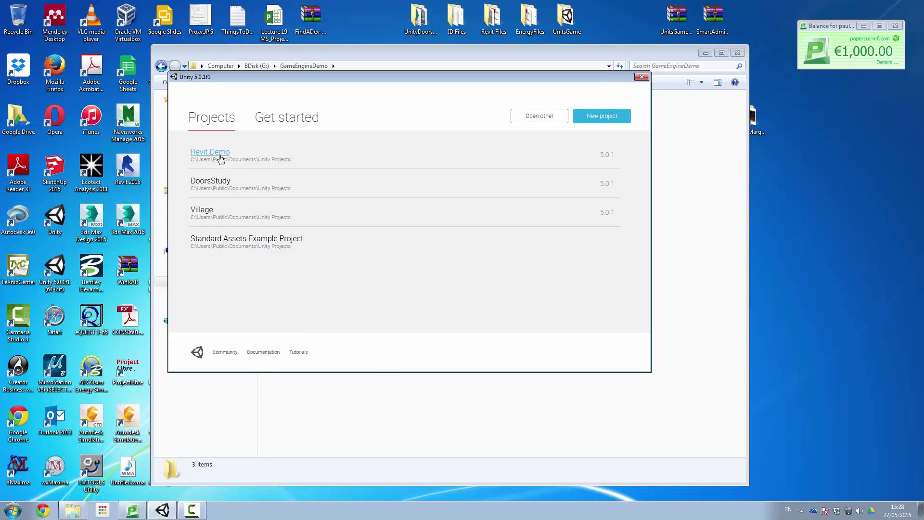
pyautogui.click(594, 120)
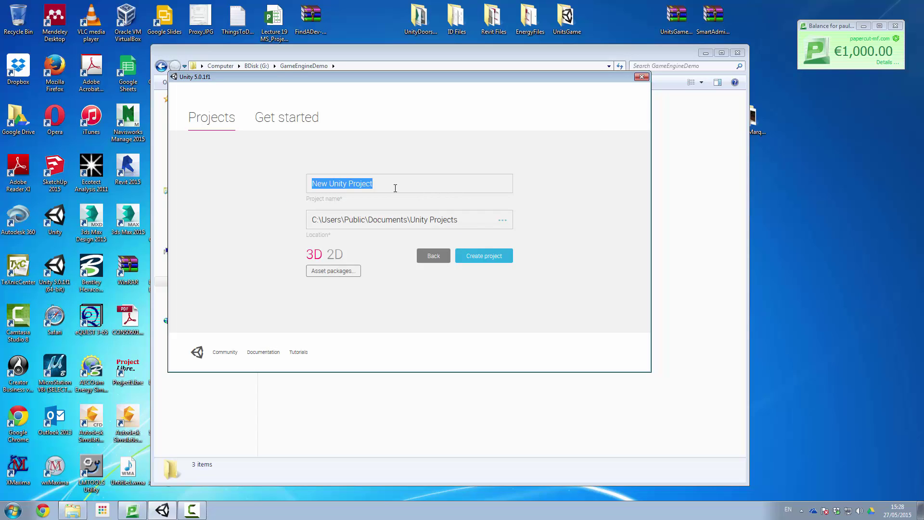
pyautogui.write('Revit Vio')
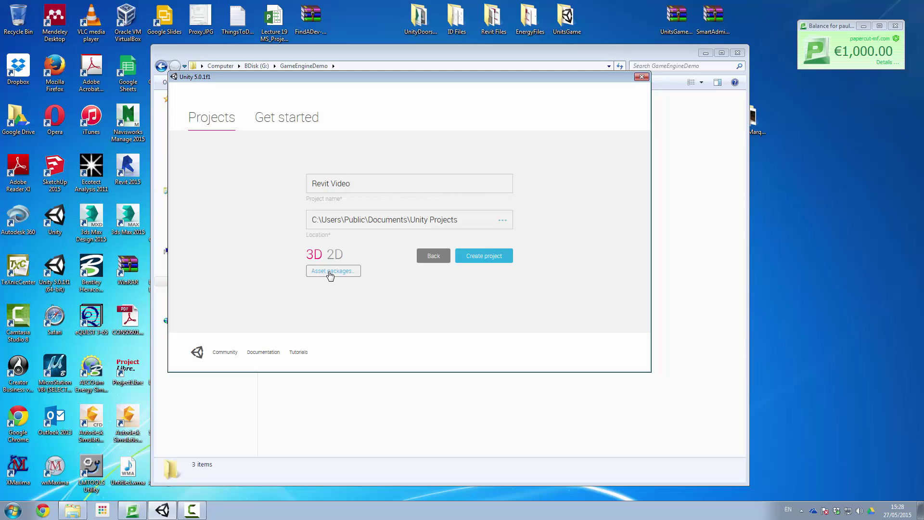
# - Include only the Characters asset package in the project and confirm the package list
pyautogui.click(328, 273)
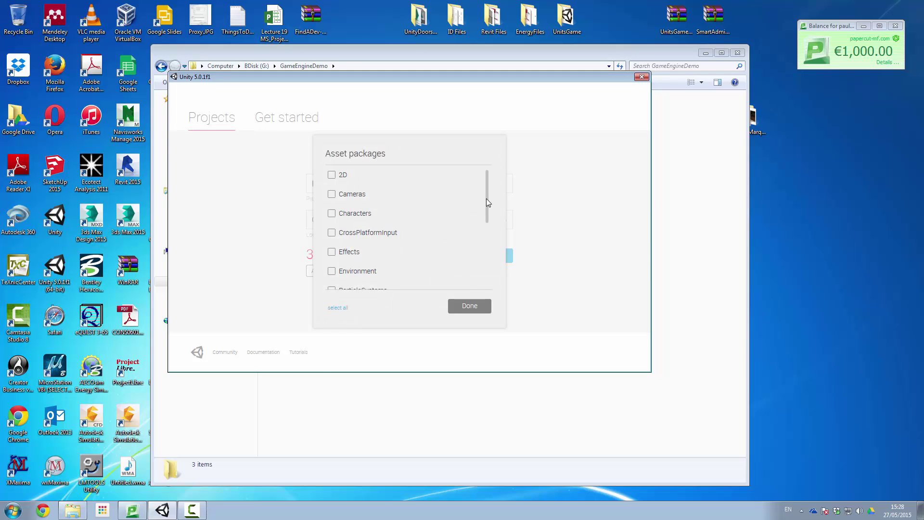
pyautogui.scroll(-3, 457, 253)
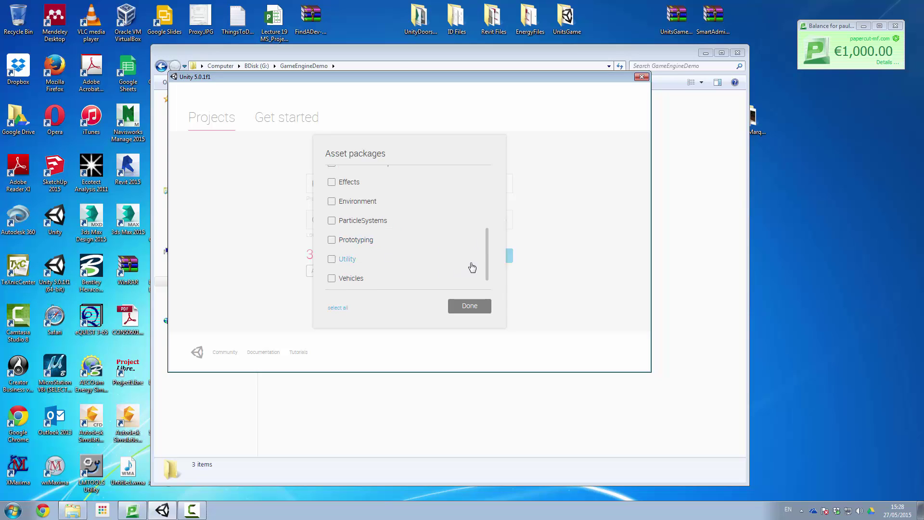
pyautogui.scroll(3, 489, 251)
pyautogui.click(332, 206)
pyautogui.moveTo(487, 198); pyautogui.dragTo(479, 266)
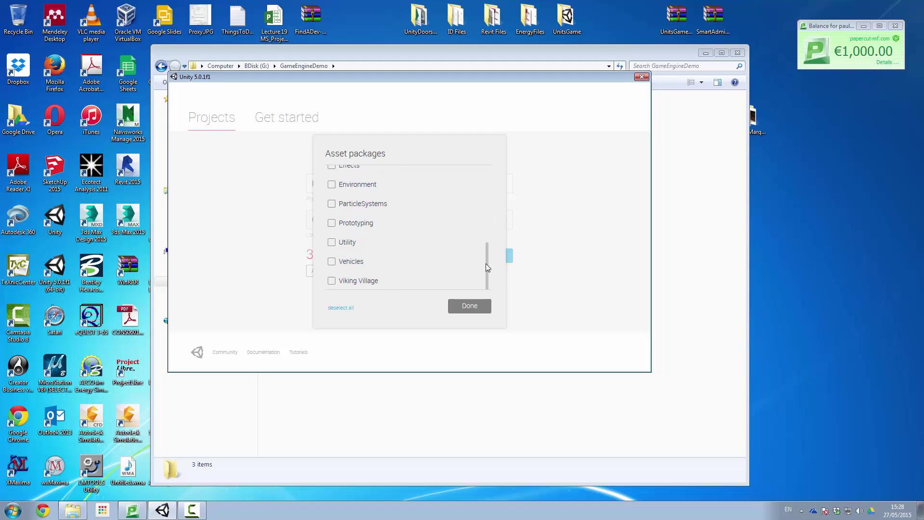
pyautogui.moveTo(486, 263); pyautogui.dragTo(487, 210)
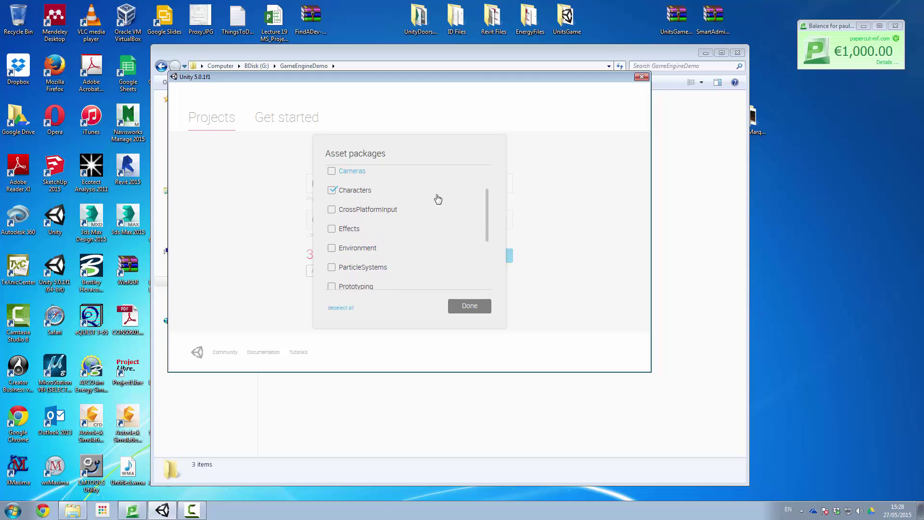
pyautogui.scroll(1, 488, 225)
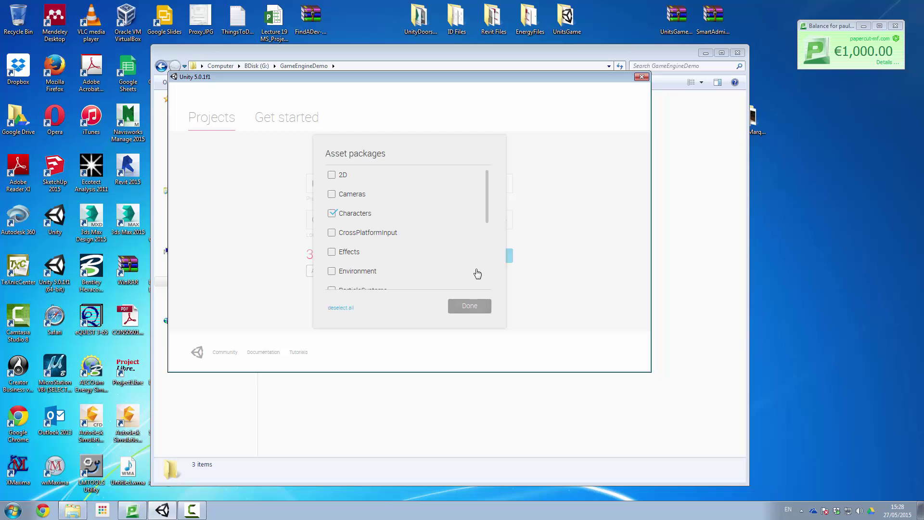
pyautogui.click(470, 305)
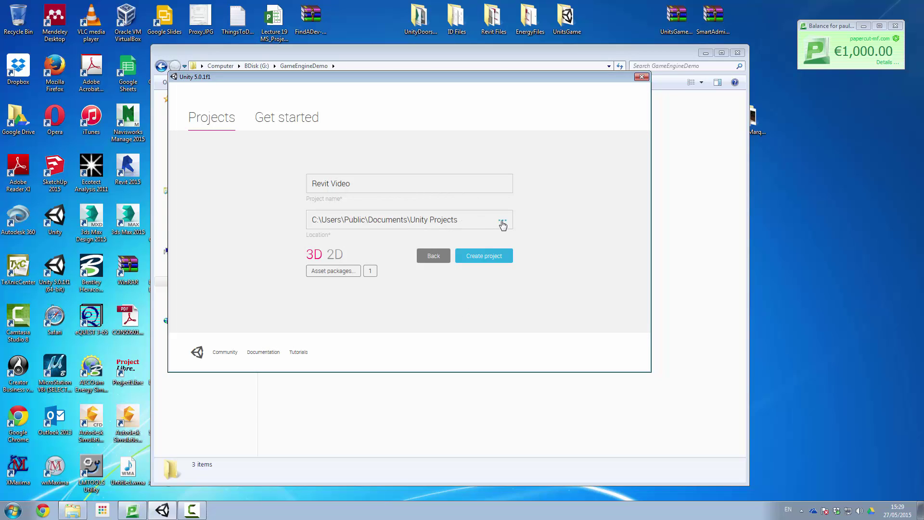
pyautogui.click(503, 220)
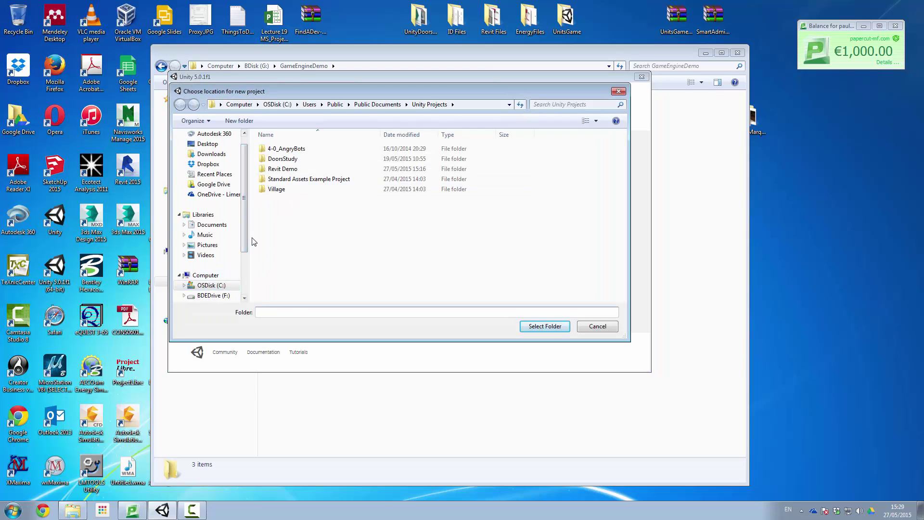
# - Create a new 'Unity' folder in G:\GameEngineDemo and select it as the project location
pyautogui.scroll(-2, 226, 250)
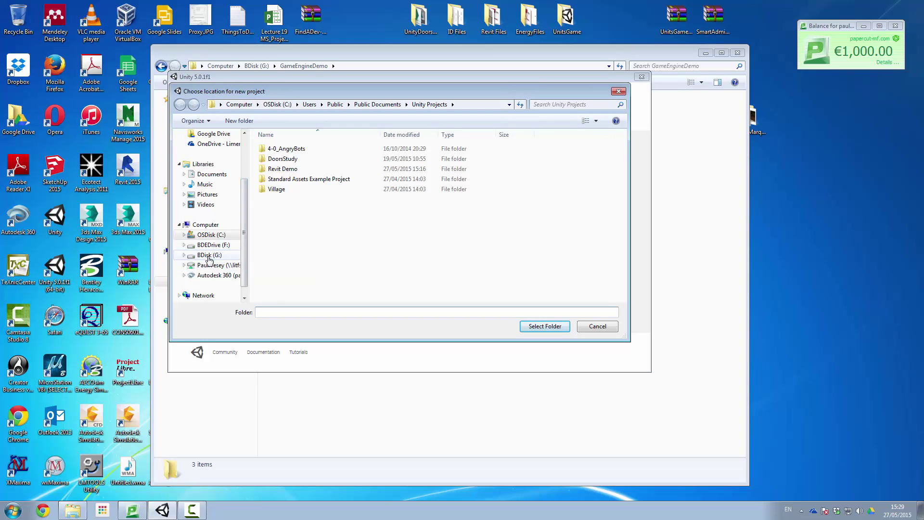
pyautogui.click(210, 255)
pyautogui.doubleClick(287, 171)
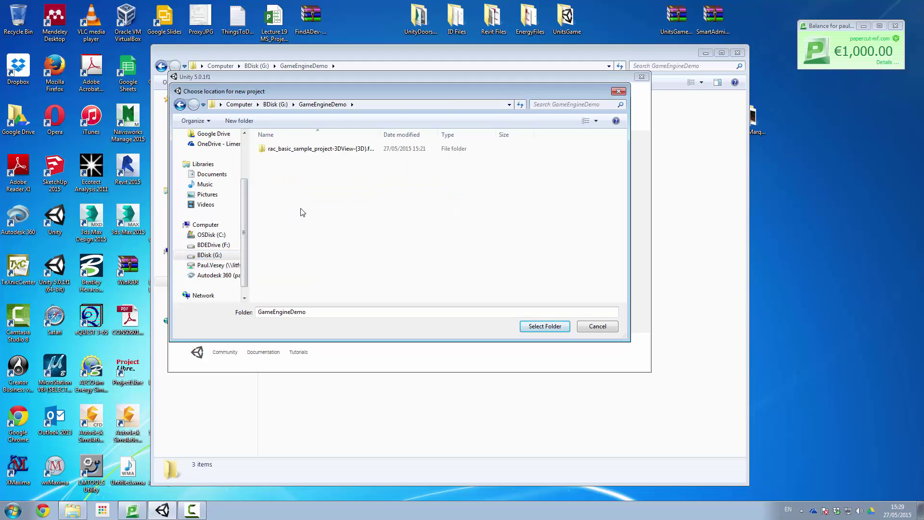
pyautogui.click(241, 121)
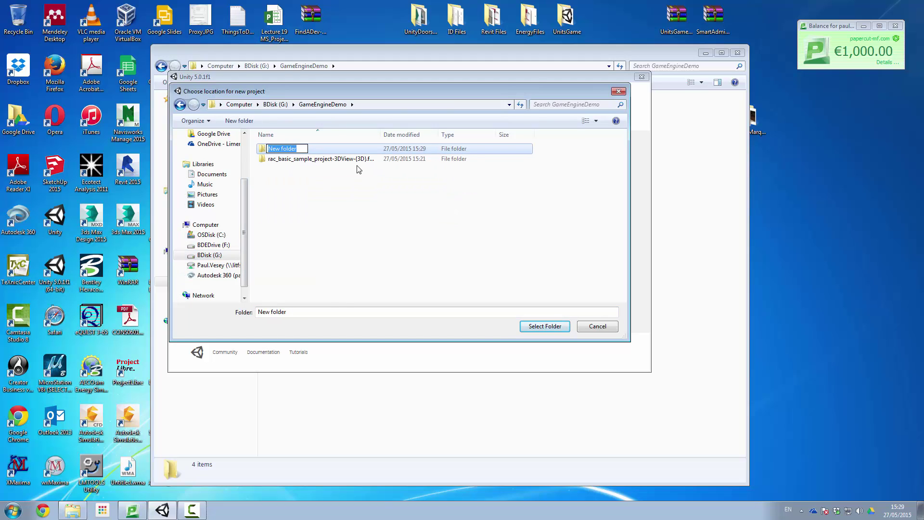
pyautogui.write('Unity')
pyautogui.click(354, 190)
pyautogui.doubleClick(274, 159)
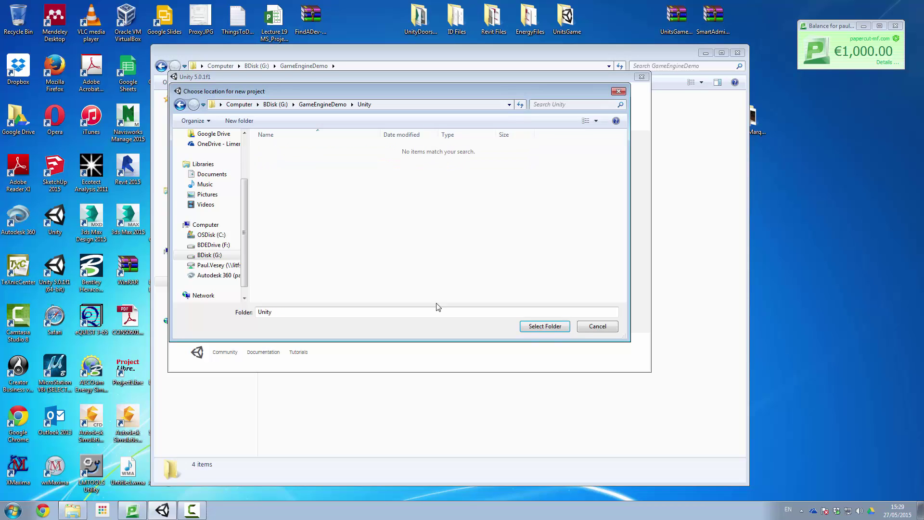
pyautogui.click(541, 327)
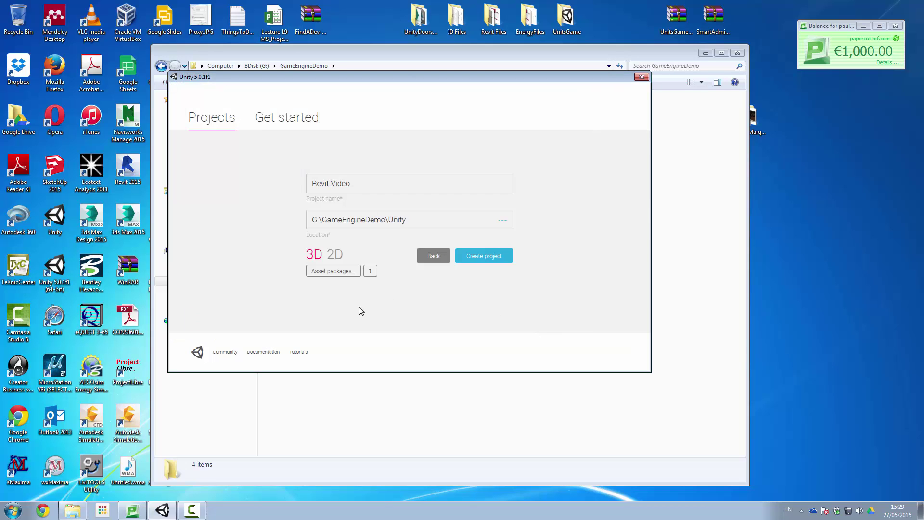
# - Create the Revit Video project and let the Unity editor open it
pyautogui.click(483, 259)
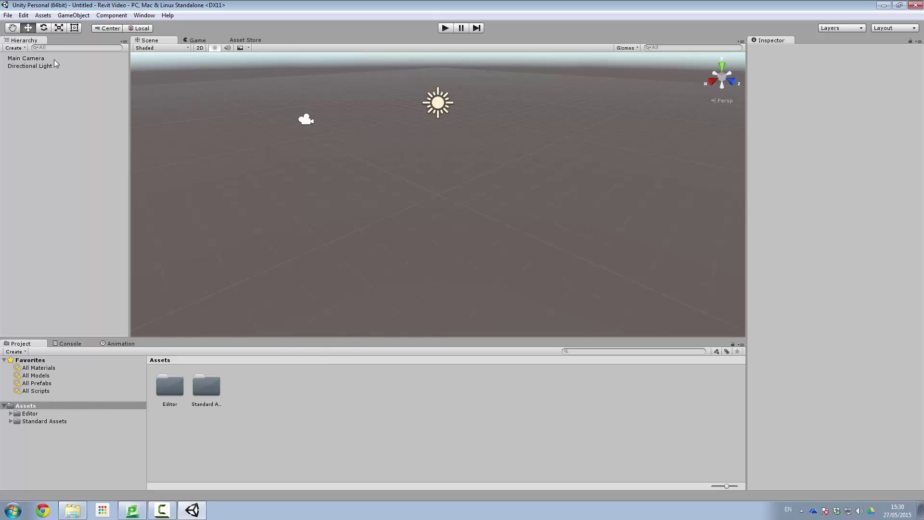
# - Filter the Project panel to All Prefabs and inspect the FPSController prefab
pyautogui.click(37, 391)
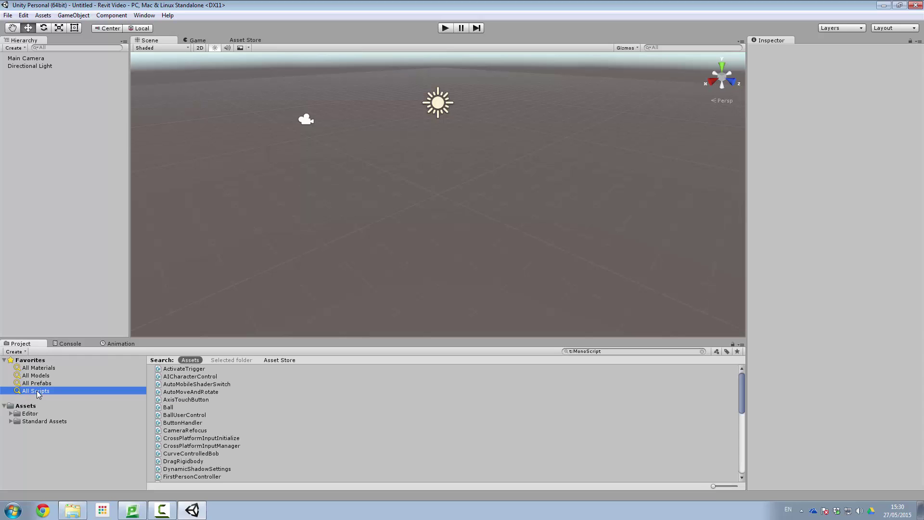
pyautogui.click(37, 383)
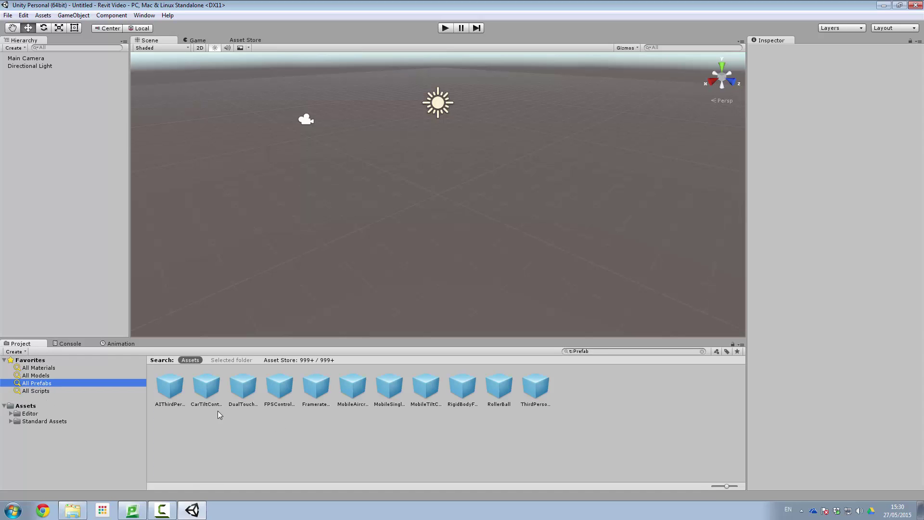
pyautogui.click(284, 404)
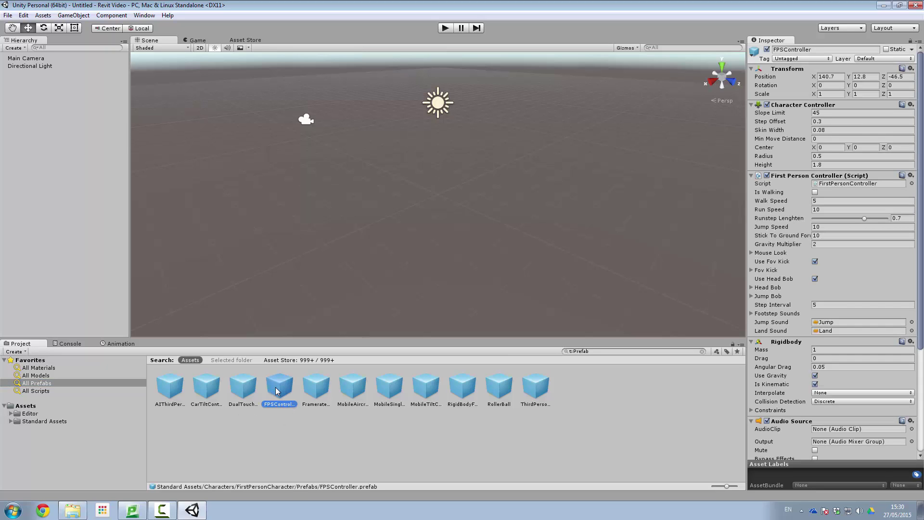
pyautogui.click(456, 434)
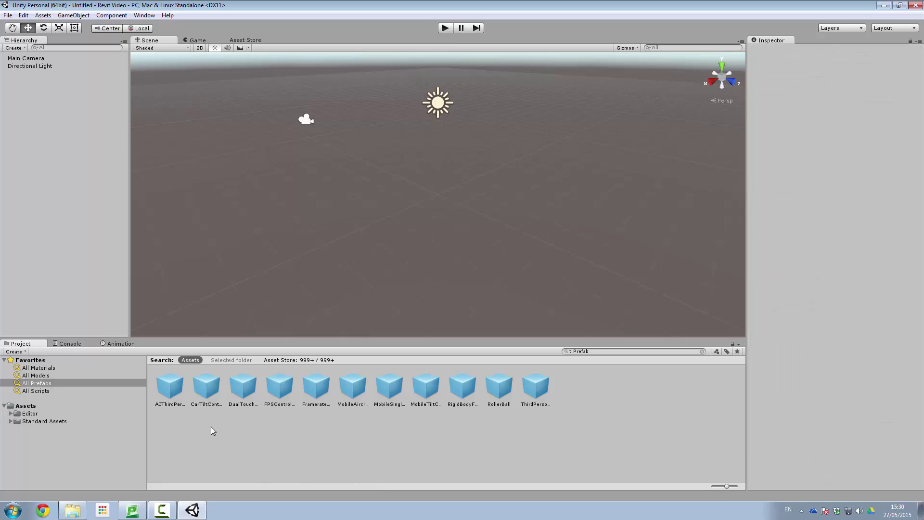
# - Import rac_basic_sample_STANDARD_MAT.fbx from GameEngineDemo via Assets > Import New Asset
pyautogui.click(43, 15)
pyautogui.click(73, 73)
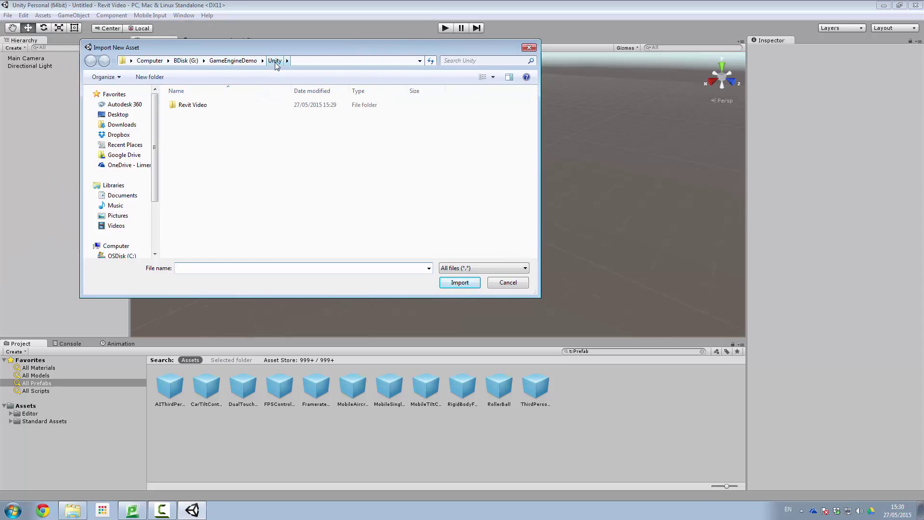
pyautogui.click(231, 62)
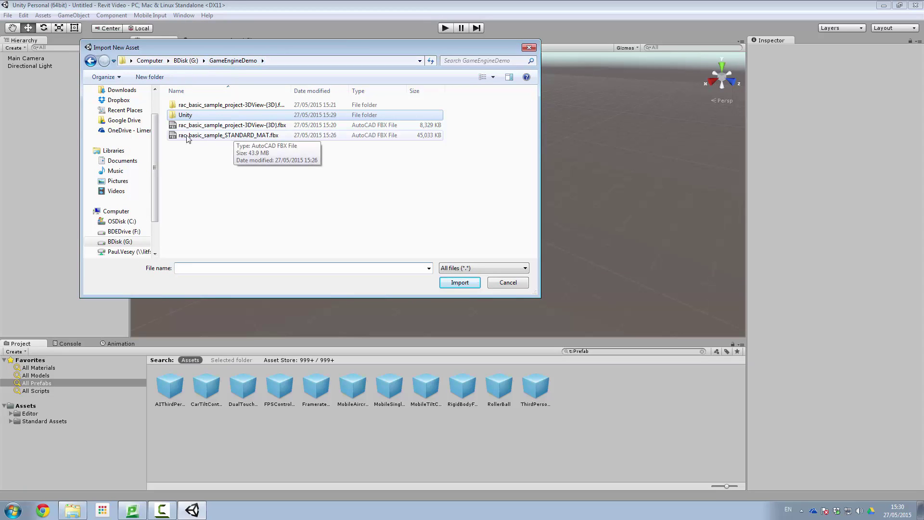
pyautogui.click(221, 136)
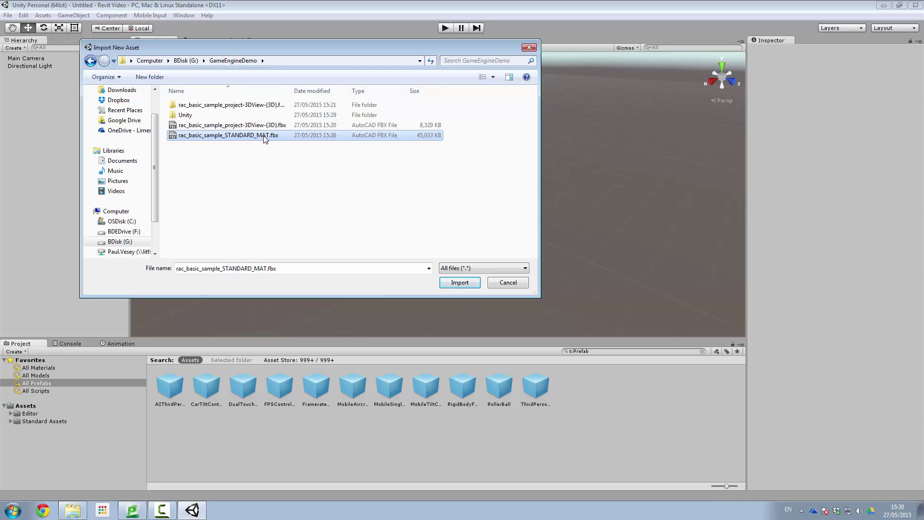
pyautogui.click(455, 284)
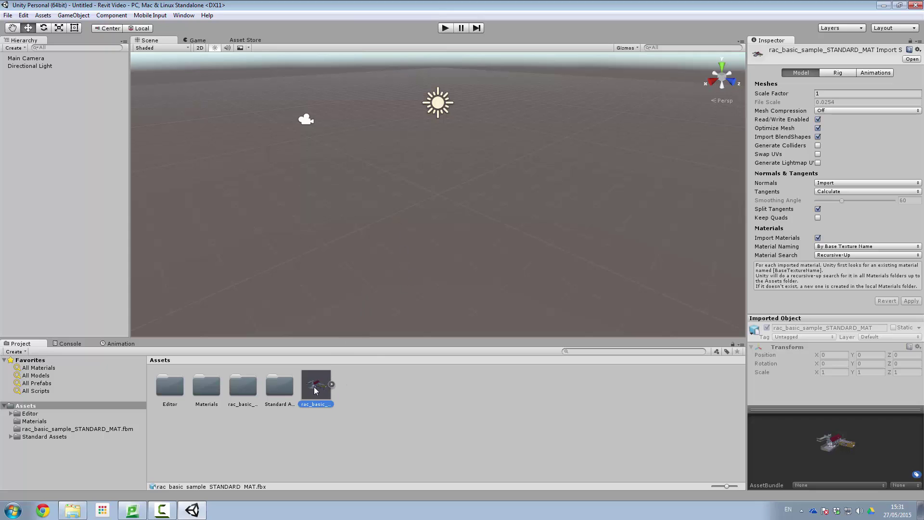
# - Drop the rac_basic_sample_STANDARD_MAT fbx into the scene and set its Position to 0, 0, 0
pyautogui.moveTo(318, 390); pyautogui.dragTo(442, 159)
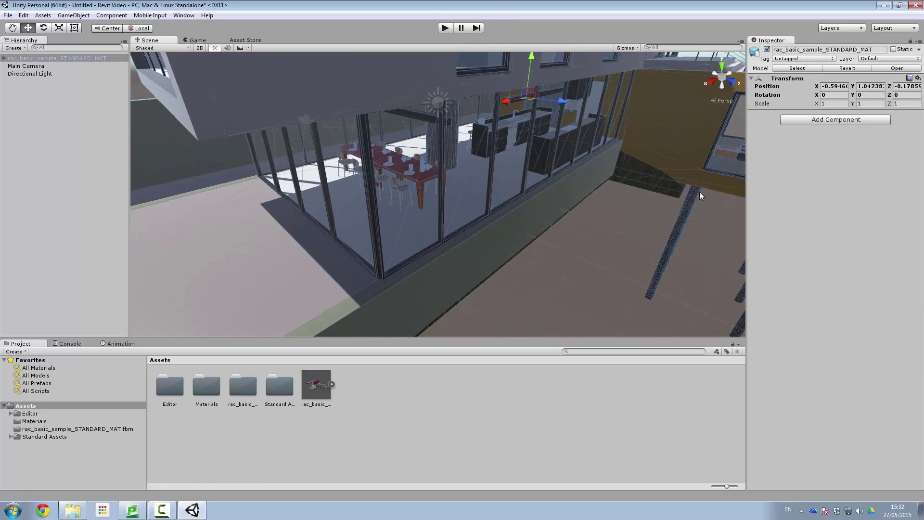
pyautogui.click(823, 87)
pyautogui.doubleClick(825, 87)
pyautogui.write('-0.50')
pyautogui.press('BackSpace')
pyautogui.press('BackSpace')
pyautogui.press('BackSpace')
pyautogui.press('BackSpace')
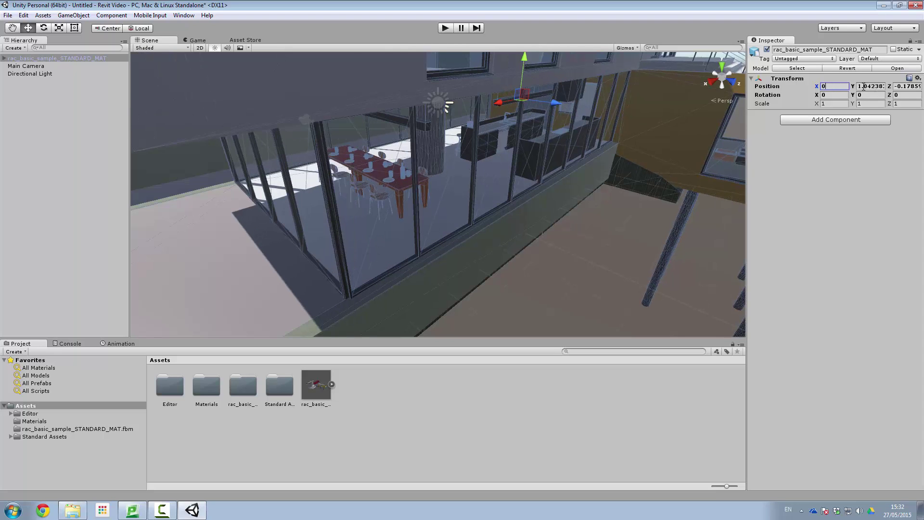
pyautogui.write('0')
pyautogui.click(859, 86)
pyautogui.write('0')
pyautogui.click(897, 86)
pyautogui.write('0')
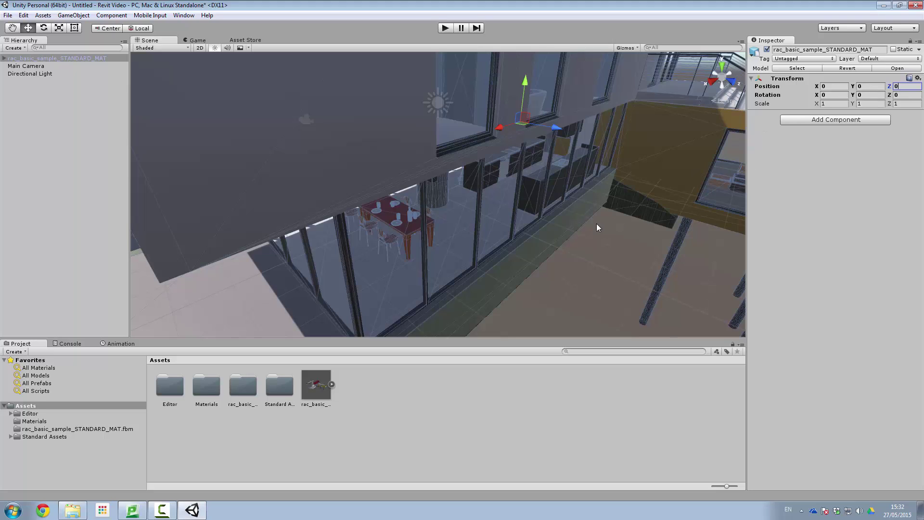
pyautogui.click(557, 244)
pyautogui.press('f')
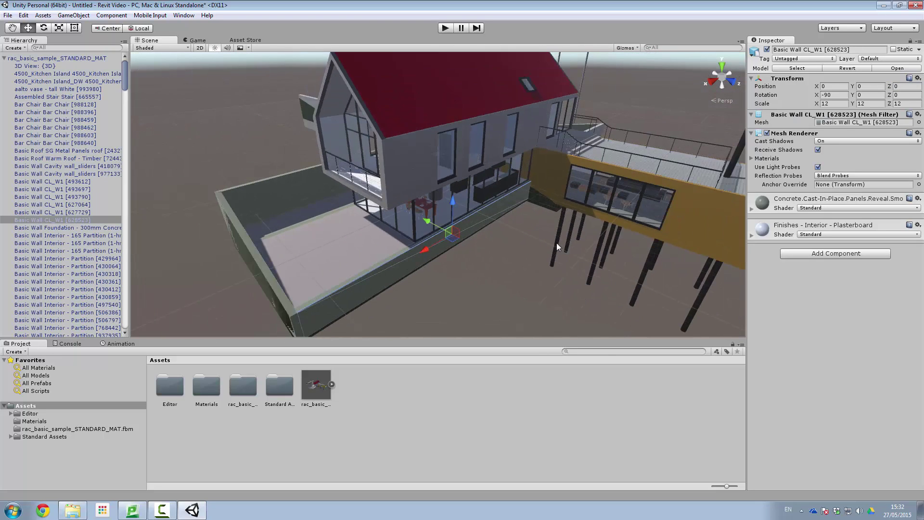
pyautogui.moveTo(556, 243); pyautogui.dragTo(549, 228, button='middle')
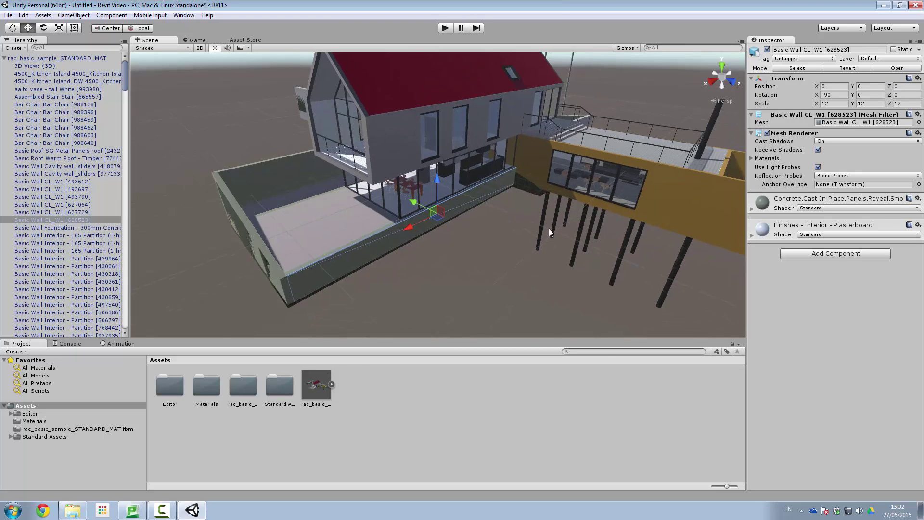
pyautogui.click(711, 82)
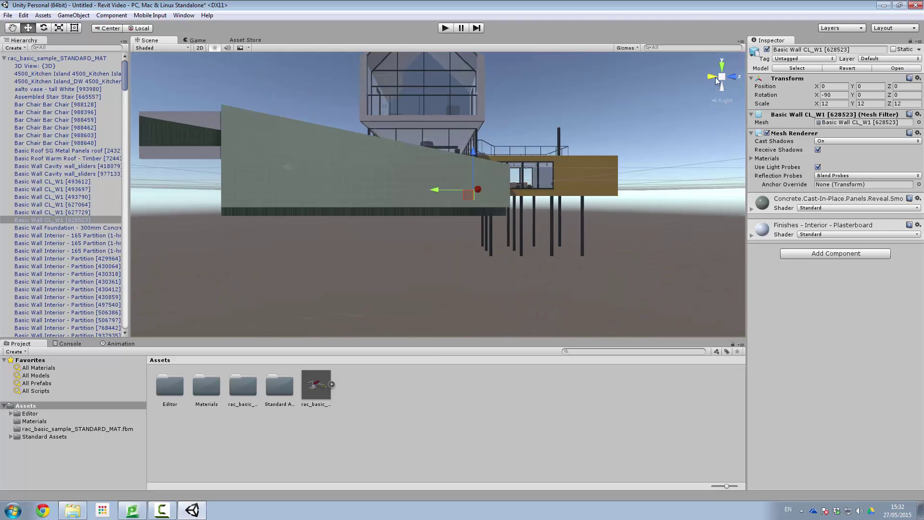
pyautogui.click(722, 66)
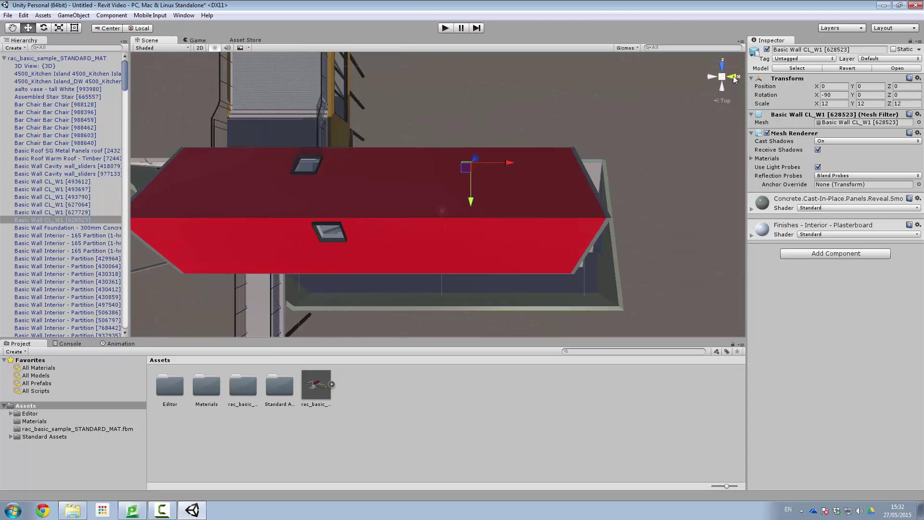
pyautogui.click(734, 76)
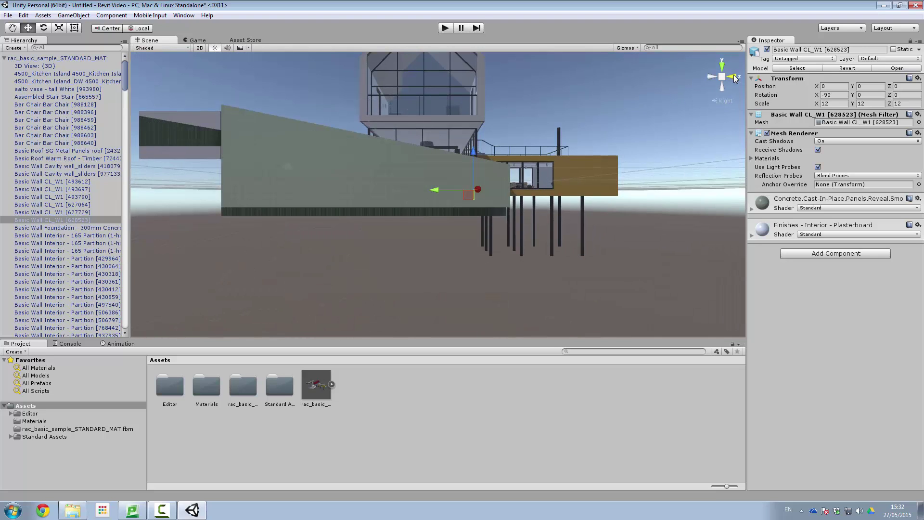
pyautogui.click(711, 78)
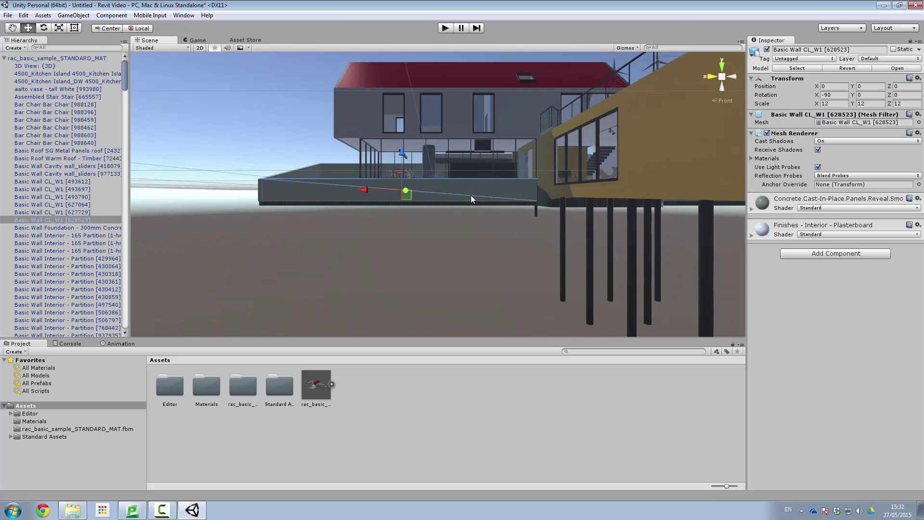
pyautogui.moveTo(470, 197)
pyautogui.mouseDown(button='right')
pyautogui.moveTo(470, 233)
pyautogui.moveTo(457, 203)
pyautogui.mouseUp(button='right')
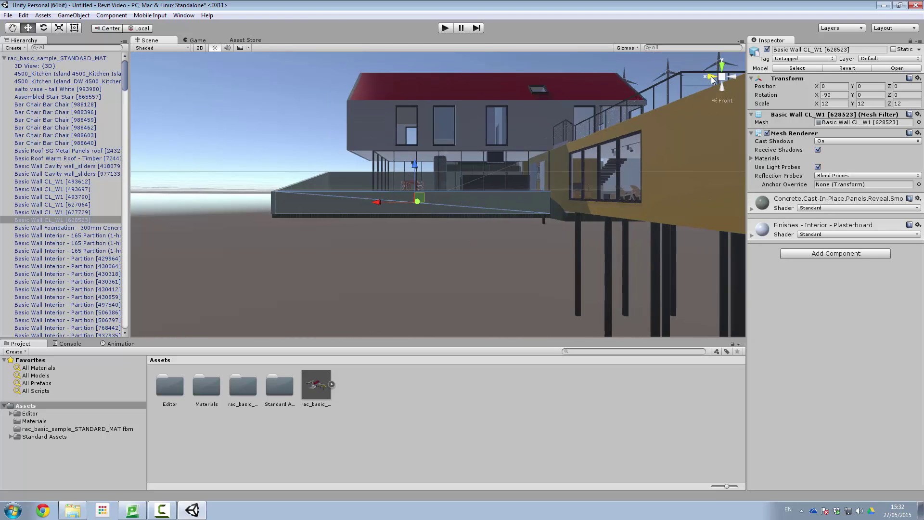
pyautogui.click(674, 145)
pyautogui.moveTo(674, 144); pyautogui.dragTo(402, 202, button='right')
pyautogui.scroll(-10, 401, 202)
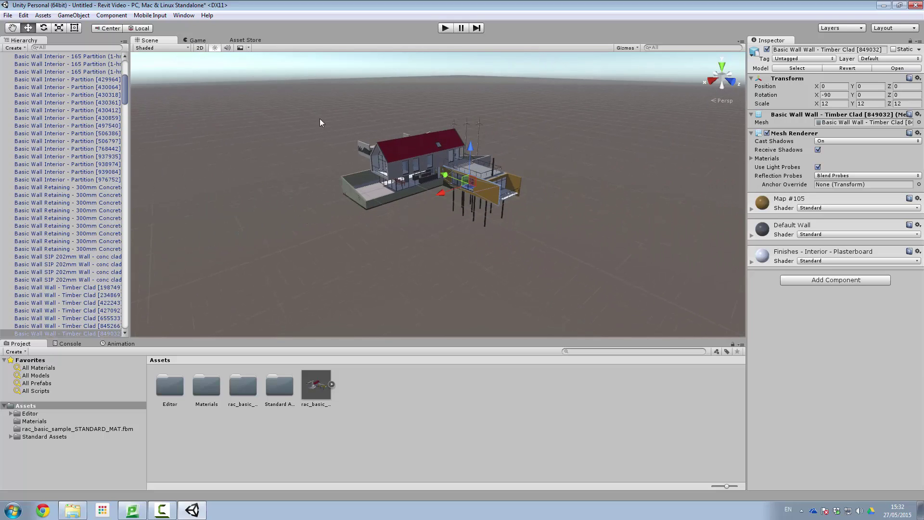
# - Create a Cube primitive from GameObject > 3D Object beside the house
pyautogui.click(79, 17)
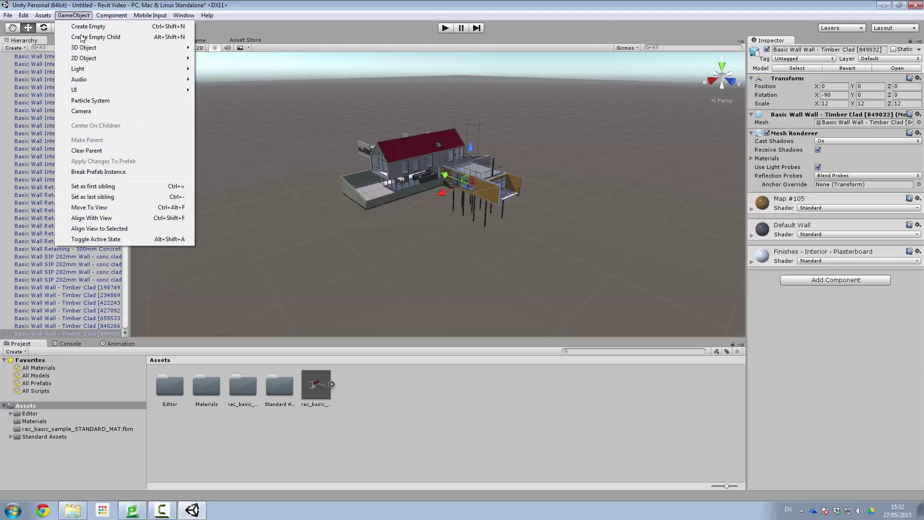
pyautogui.moveTo(83, 46)
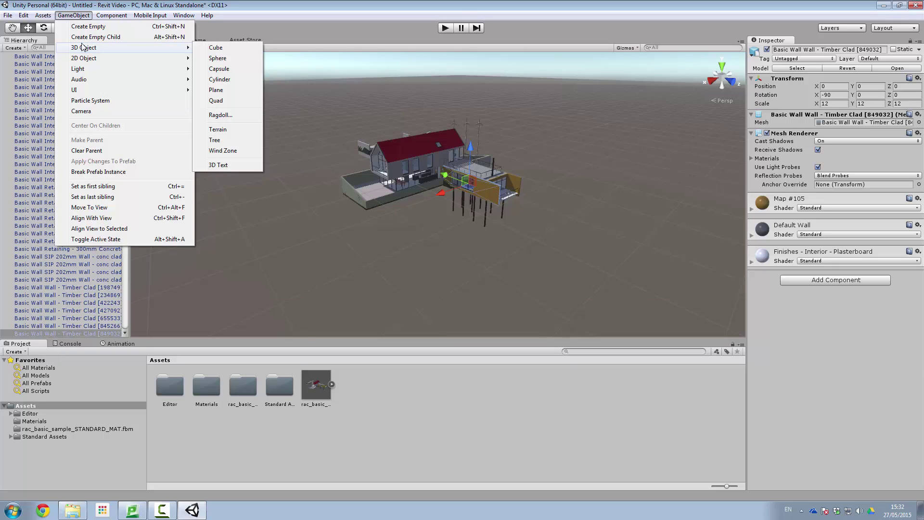
pyautogui.click(218, 129)
pyautogui.click(223, 48)
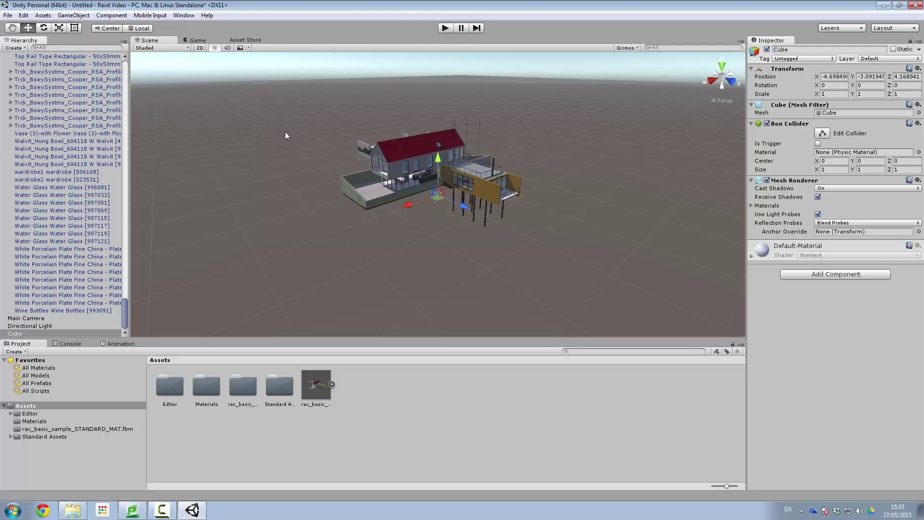
# - Scale the cube into a flat slab about 98 along X and 66 along Z
pyautogui.keyDown('alt'); pyautogui.moveTo(438, 201); pyautogui.dragTo(356, 212); pyautogui.keyUp('alt')
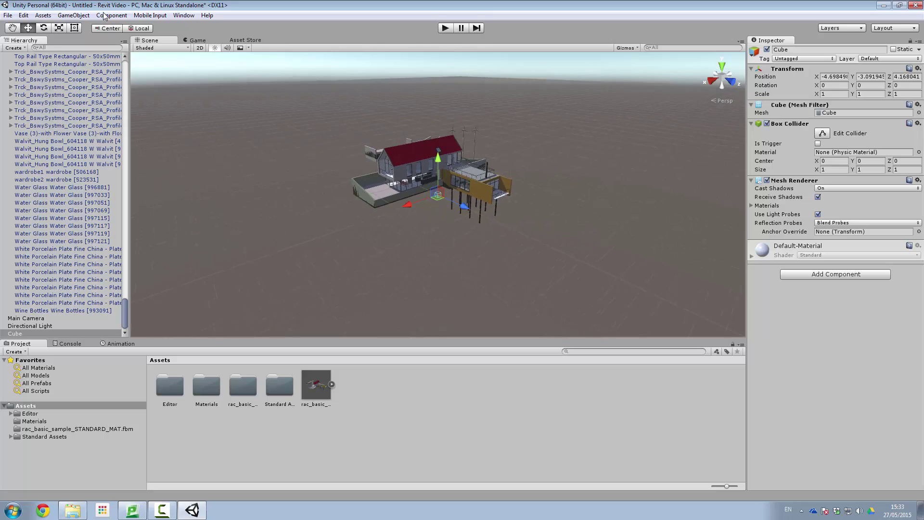
pyautogui.click(58, 28)
pyautogui.moveTo(406, 205); pyautogui.dragTo(333, 202)
pyautogui.moveTo(467, 210); pyautogui.dragTo(621, 282)
pyautogui.moveTo(409, 207); pyautogui.dragTo(334, 226)
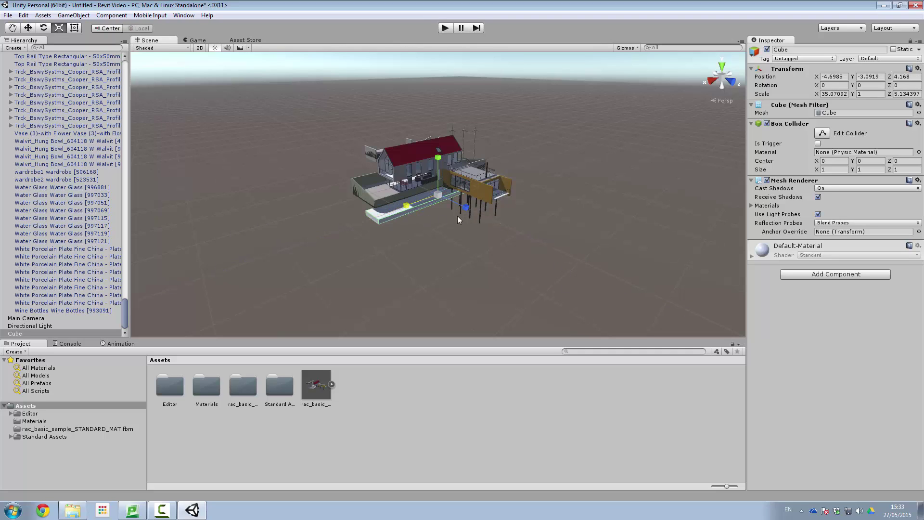
pyautogui.moveTo(468, 210); pyautogui.dragTo(626, 284)
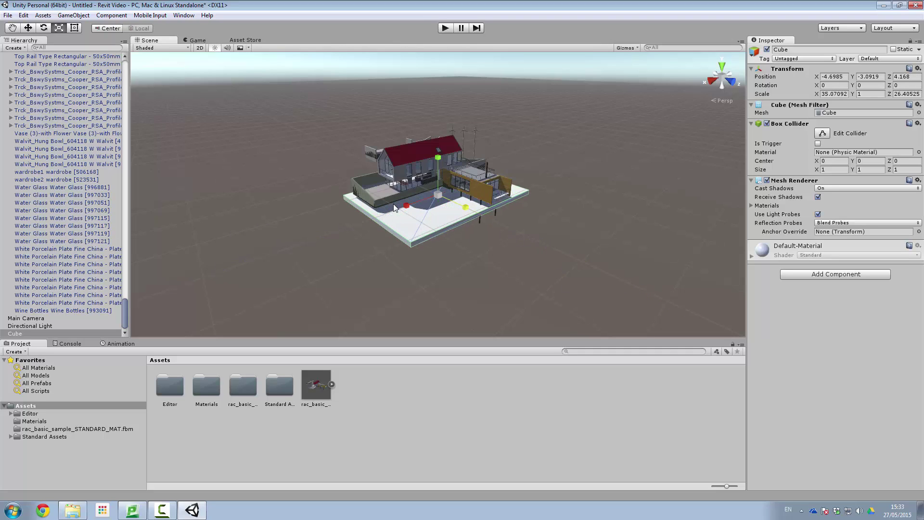
pyautogui.moveTo(407, 206); pyautogui.dragTo(382, 213)
pyautogui.moveTo(466, 206); pyautogui.dragTo(493, 232)
pyautogui.moveTo(408, 208); pyautogui.dragTo(396, 210)
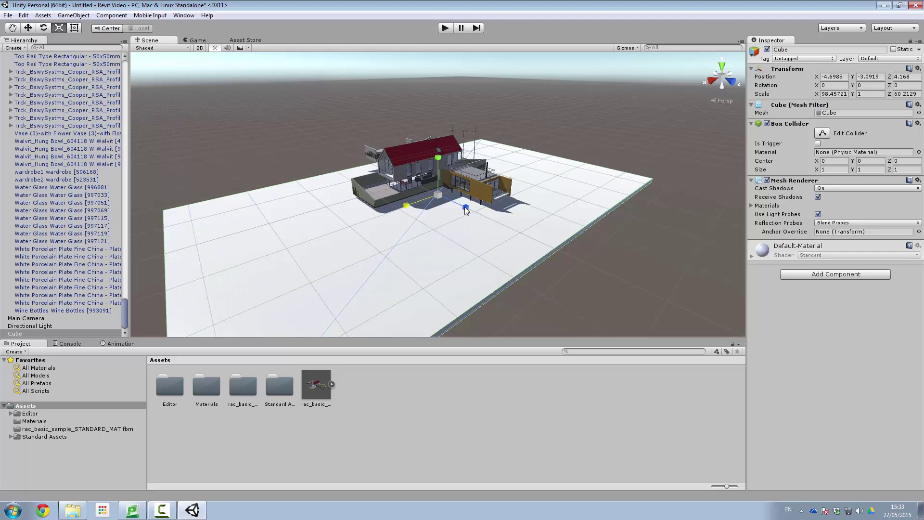
pyautogui.moveTo(465, 208); pyautogui.dragTo(470, 208)
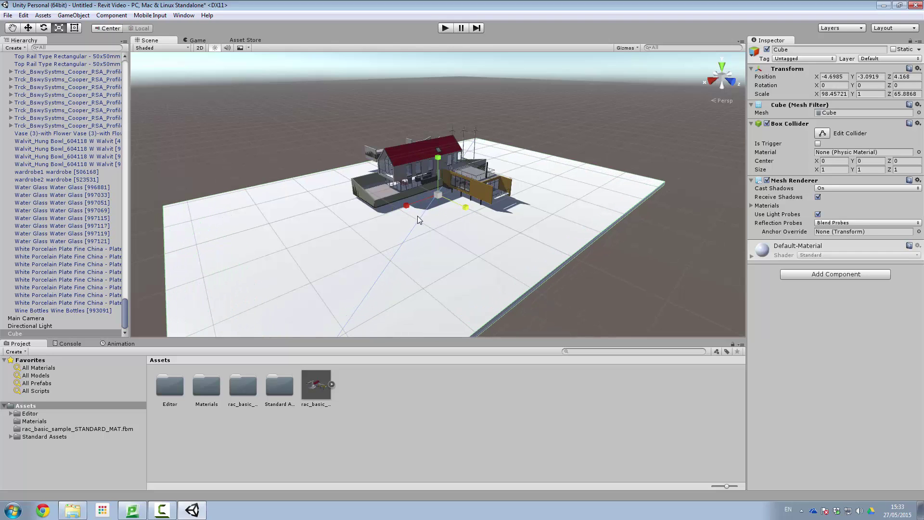
# - Raise the slab to Y -2 beneath the house
pyautogui.click(712, 81)
pyautogui.moveTo(544, 125); pyautogui.dragTo(562, 149, button='middle')
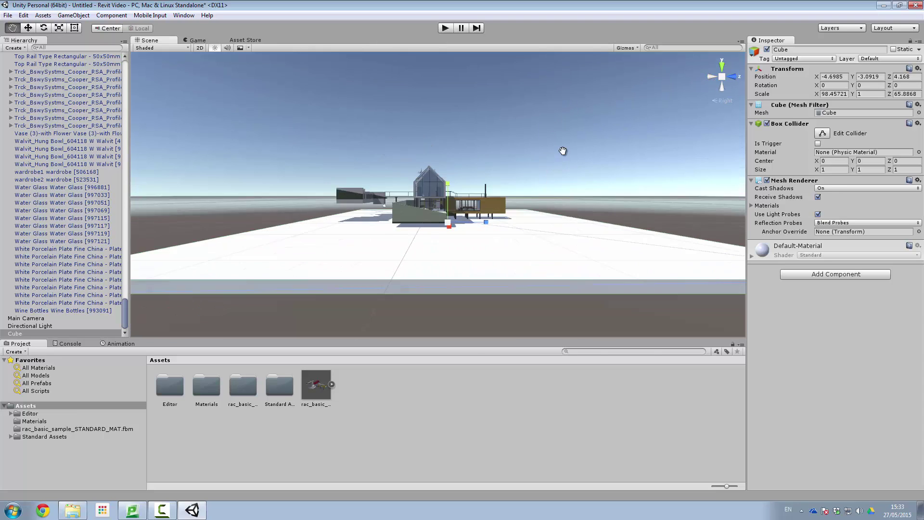
pyautogui.click(28, 28)
pyautogui.scroll(5, 500, 242)
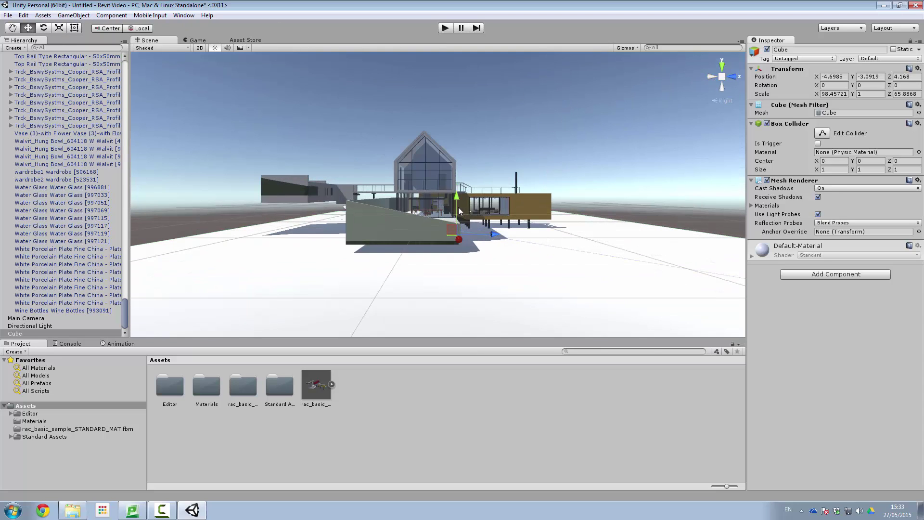
pyautogui.moveTo(456, 212); pyautogui.dragTo(459, 204)
pyautogui.keyDown('alt'); pyautogui.moveTo(514, 244); pyautogui.dragTo(481, 209); pyautogui.keyUp('alt')
pyautogui.moveTo(480, 208); pyautogui.dragTo(420, 190, button='middle')
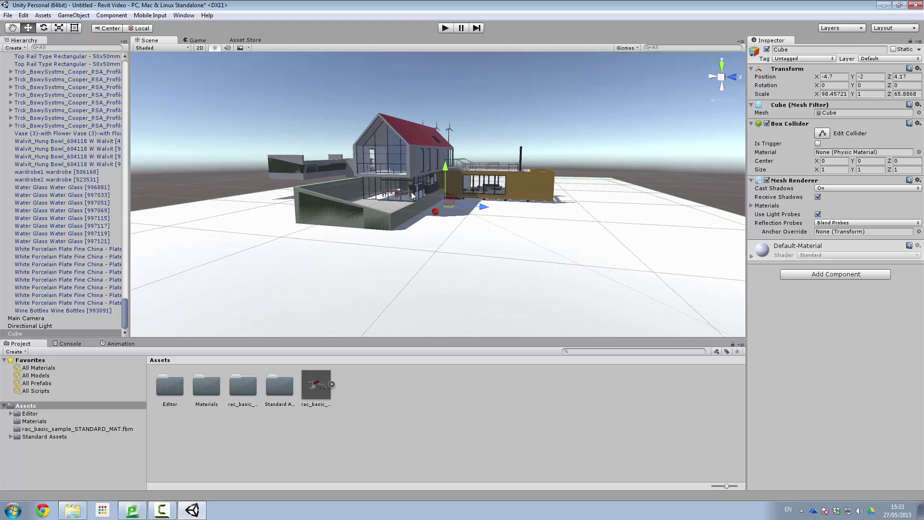
# - Select the house model, then a railing piece, then the ground slab in the scene
pyautogui.click(412, 195)
pyautogui.moveTo(337, 205); pyautogui.dragTo(419, 209, button='middle')
pyautogui.scroll(6, 404, 209)
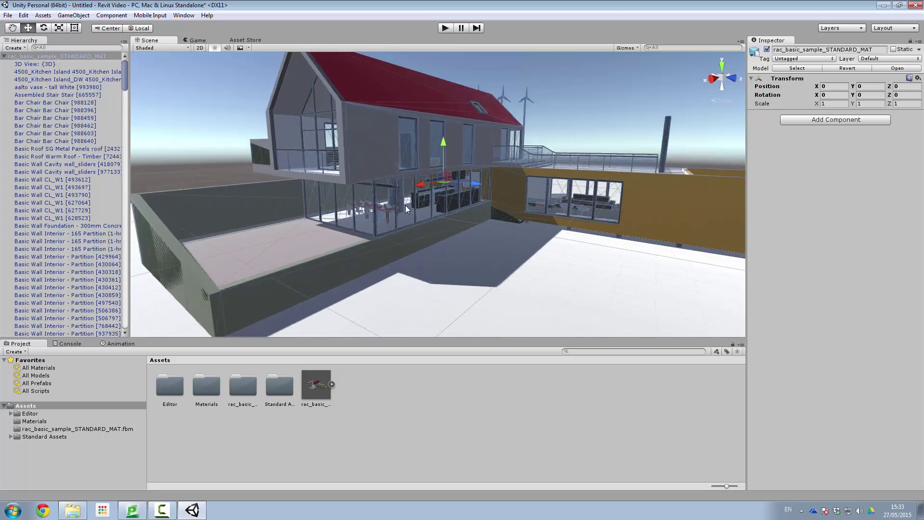
pyautogui.scroll(-6, 406, 205)
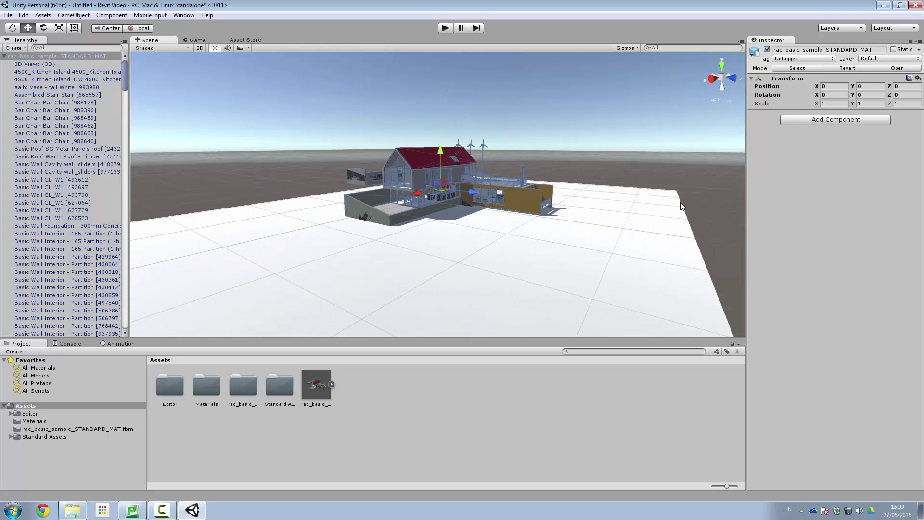
pyautogui.click(681, 206)
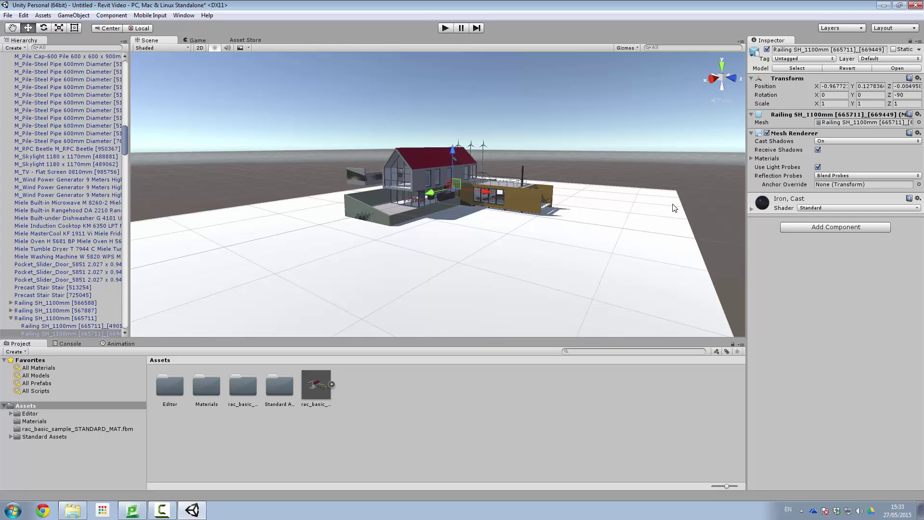
pyautogui.click(631, 250)
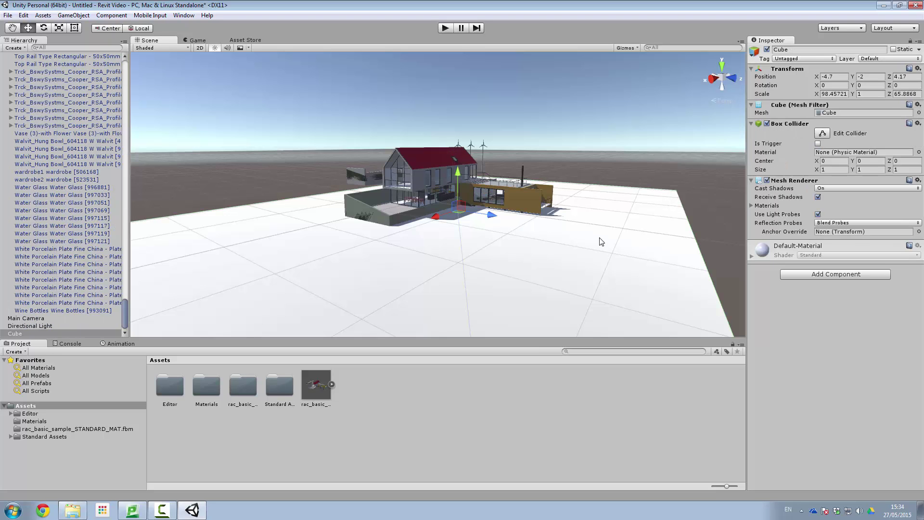
# - Collapse the rac_basic_sample_STANDARD_MAT entry in the Hierarchy and reselect the Cube
pyautogui.scroll(-1, 601, 241)
pyautogui.scroll(-1, 602, 242)
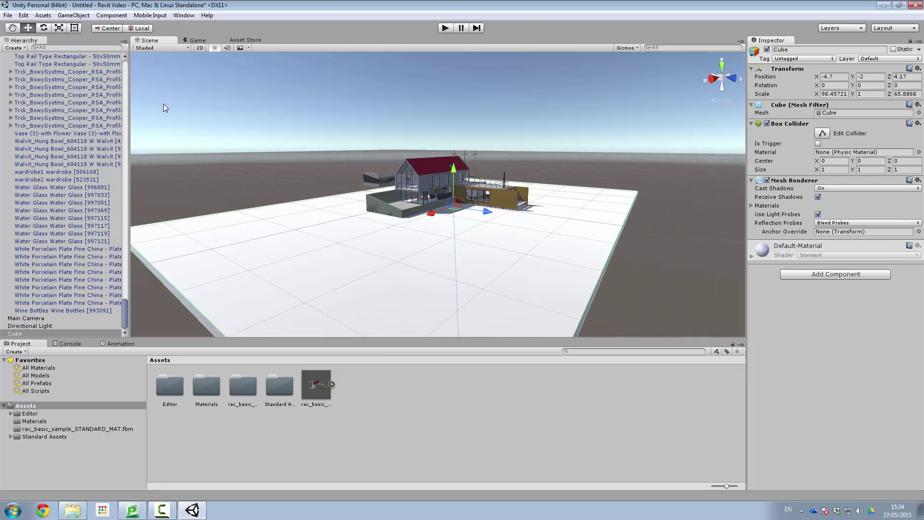
pyautogui.moveTo(124, 310); pyautogui.dragTo(9, 60)
pyautogui.click(5, 58)
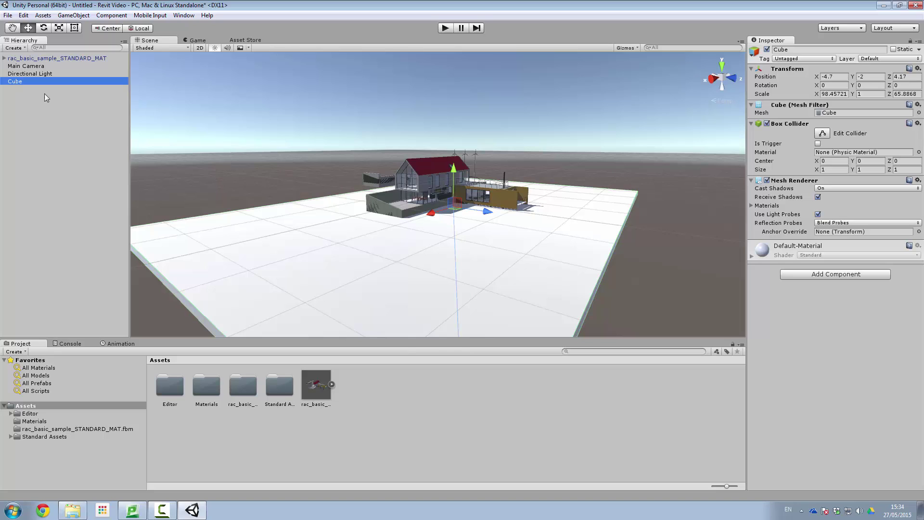
pyautogui.click(48, 59)
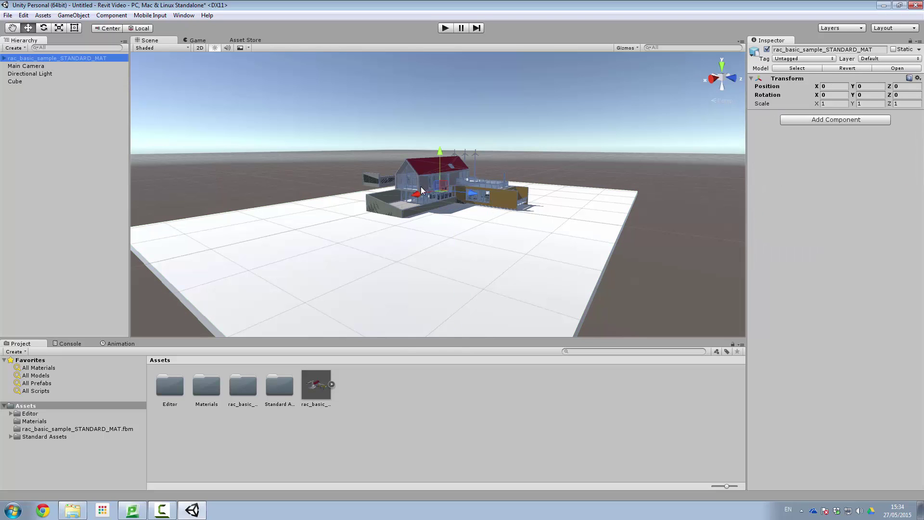
pyautogui.click(15, 82)
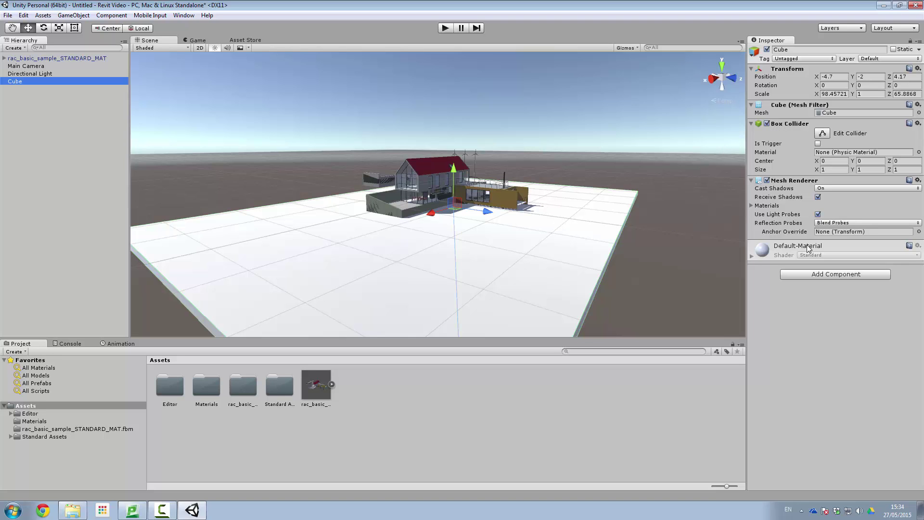
pyautogui.moveTo(545, 226)
pyautogui.mouseDown(button='middle')
pyautogui.moveTo(549, 238)
pyautogui.moveTo(530, 233)
pyautogui.moveTo(550, 235)
pyautogui.mouseUp(button='middle')
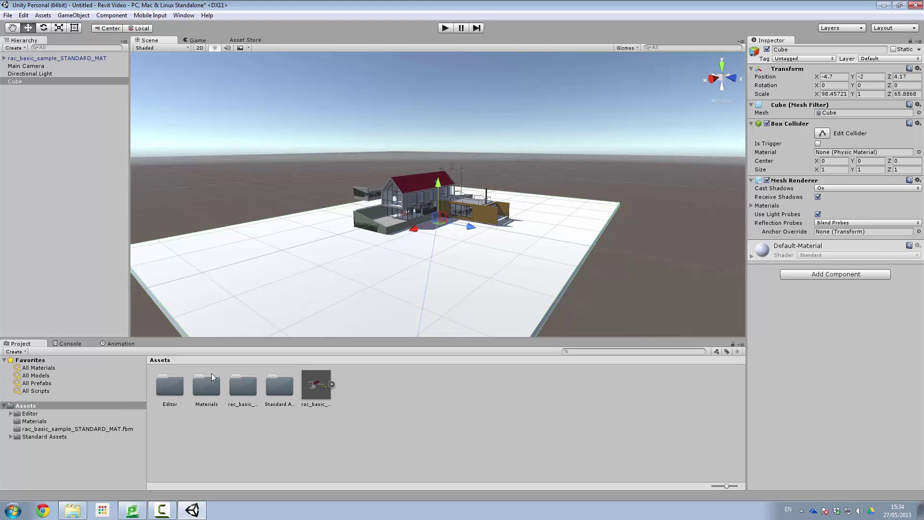
# - Place the FPSController prefab on the slab at 19.49, 0.37, 7.74 beside the house
pyautogui.click(38, 384)
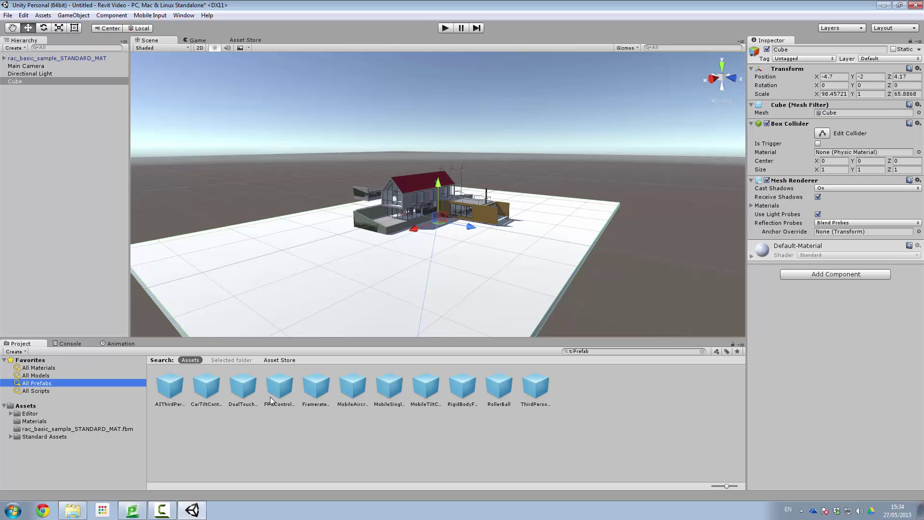
pyautogui.click(274, 399)
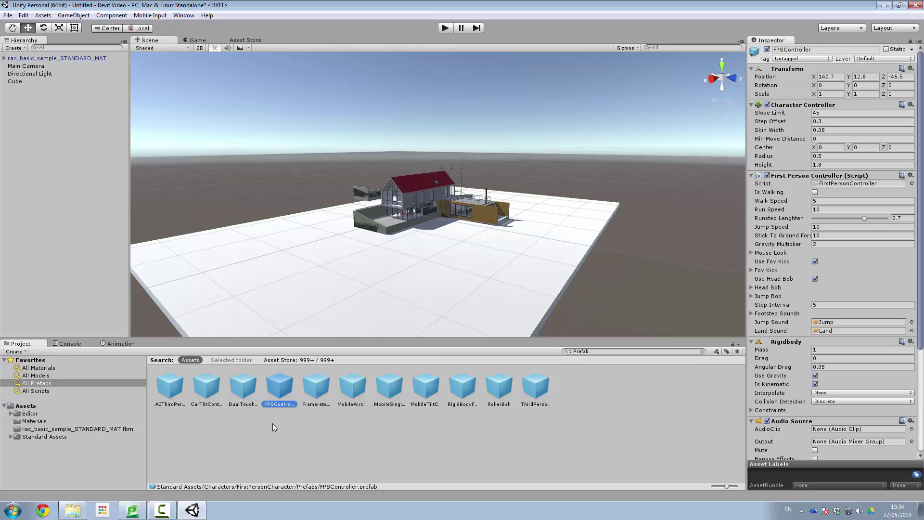
pyautogui.moveTo(279, 388); pyautogui.dragTo(369, 252)
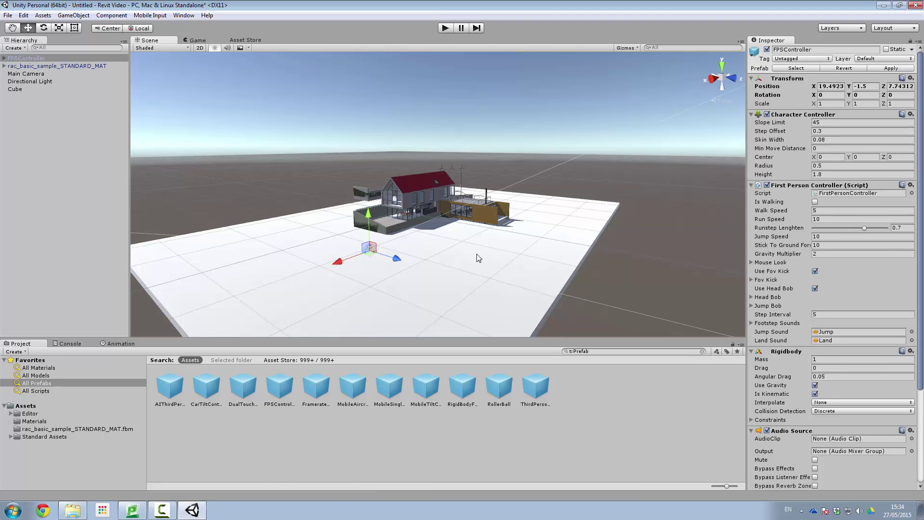
pyautogui.click(713, 80)
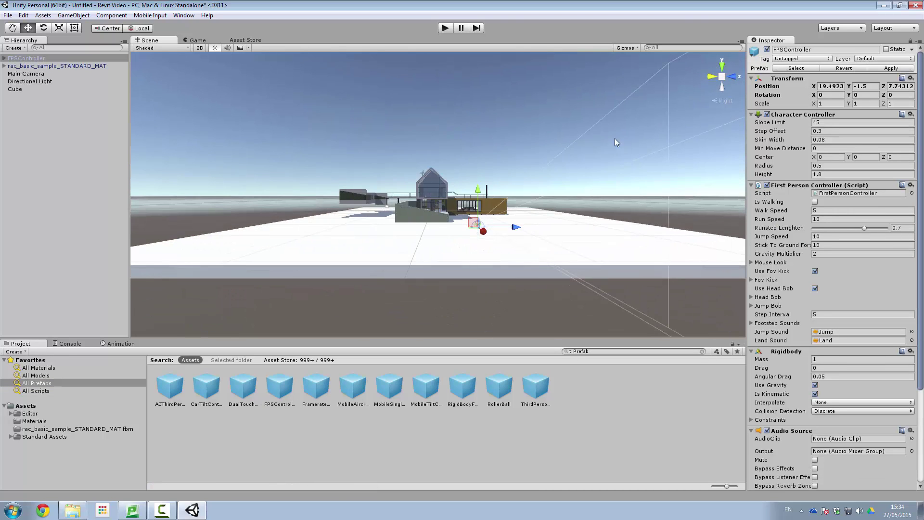
pyautogui.scroll(3, 529, 261)
pyautogui.scroll(5, 504, 218)
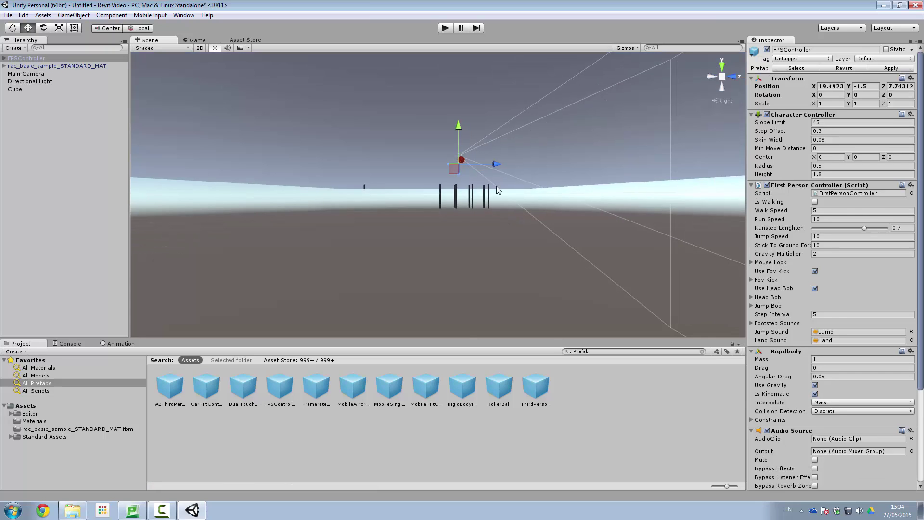
pyautogui.scroll(-5, 496, 186)
pyautogui.scroll(3, 464, 246)
pyautogui.scroll(-2, 475, 233)
pyautogui.scroll(3, 548, 215)
# - Orbit around the FPSController, then switch to a top view centred on the house
pyautogui.keyDown('alt'); pyautogui.moveTo(549, 216); pyautogui.dragTo(425, 201); pyautogui.keyUp('alt')
pyautogui.scroll(3, 425, 200)
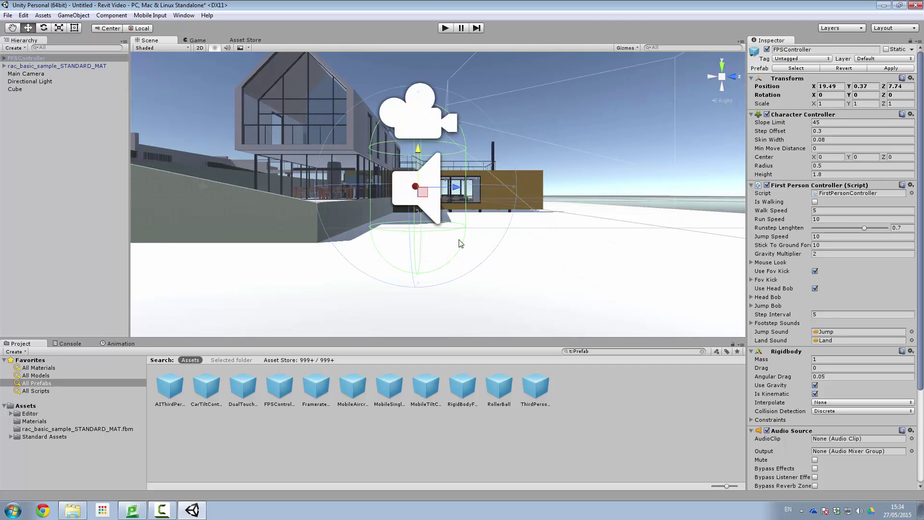
pyautogui.scroll(-3, 506, 195)
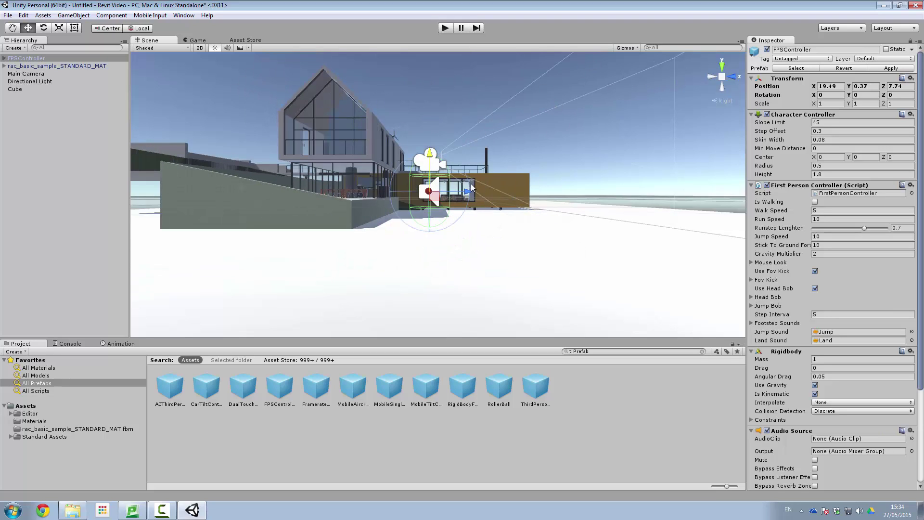
pyautogui.click(722, 65)
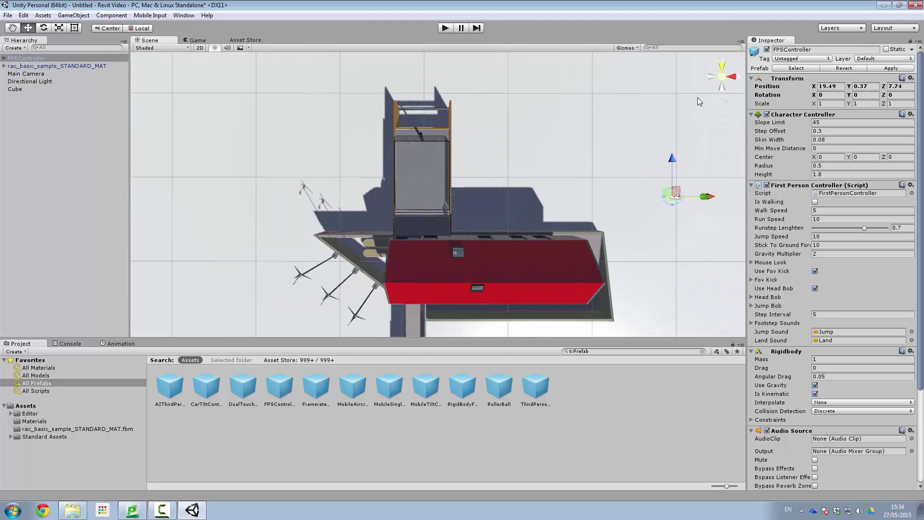
pyautogui.moveTo(683, 179); pyautogui.dragTo(418, 153, button='middle')
pyautogui.scroll(2, 614, 166)
pyautogui.scroll(2, 528, 153)
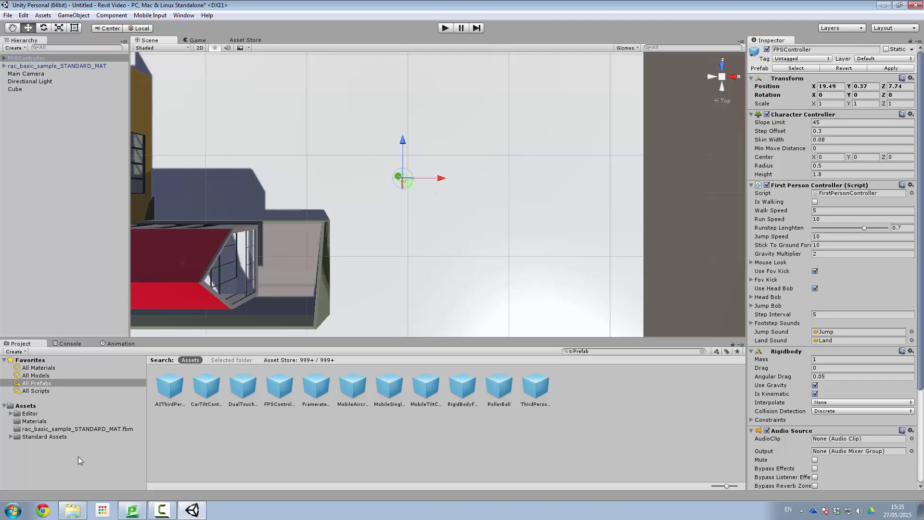
# - Drag the Thermal_ Moisture.Shingles.Rectangle774 material from Materials onto the ground Cube
pyautogui.click(34, 421)
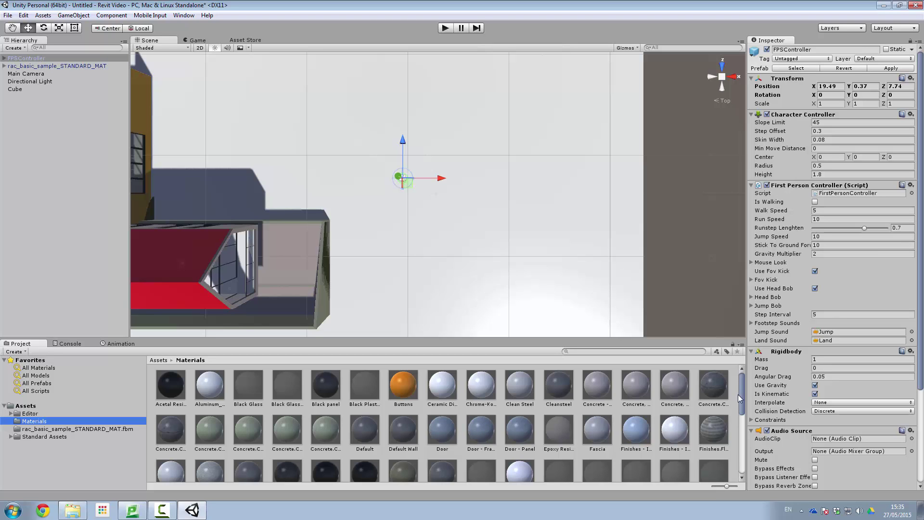
pyautogui.moveTo(742, 391); pyautogui.dragTo(735, 448)
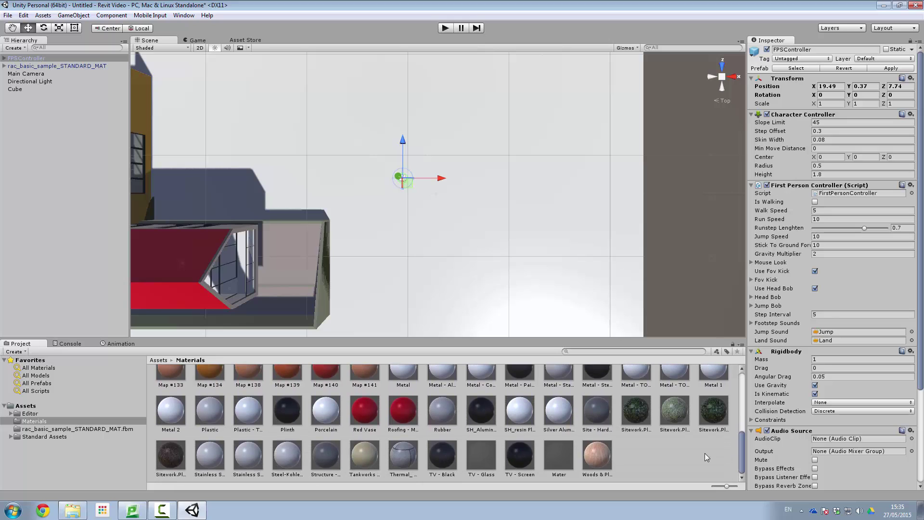
pyautogui.moveTo(413, 467); pyautogui.dragTo(572, 227)
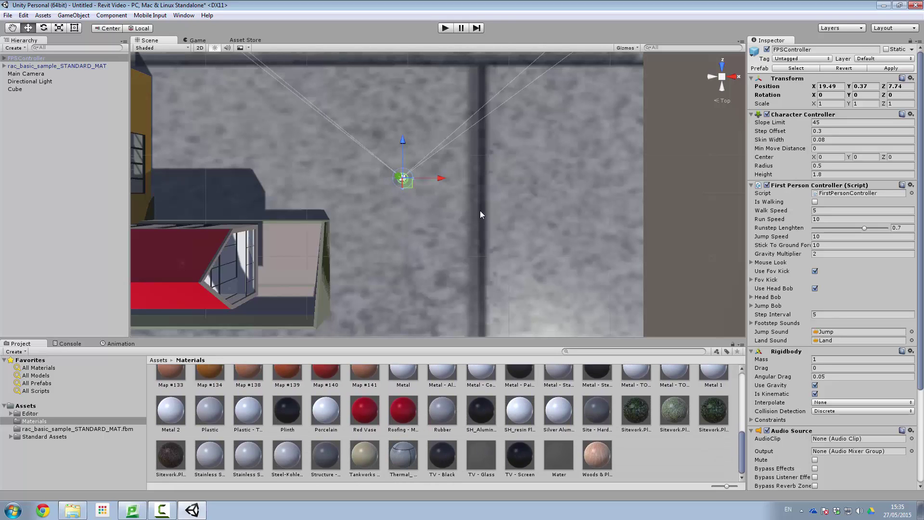
pyautogui.click(423, 220)
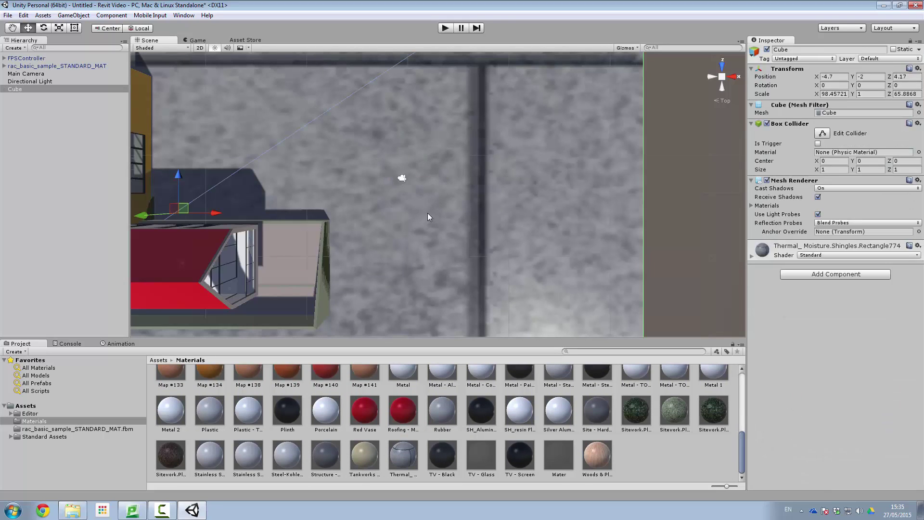
# - Select the FPSController and zoom out to show the whole building
pyautogui.click(402, 178)
pyautogui.scroll(-3, 453, 203)
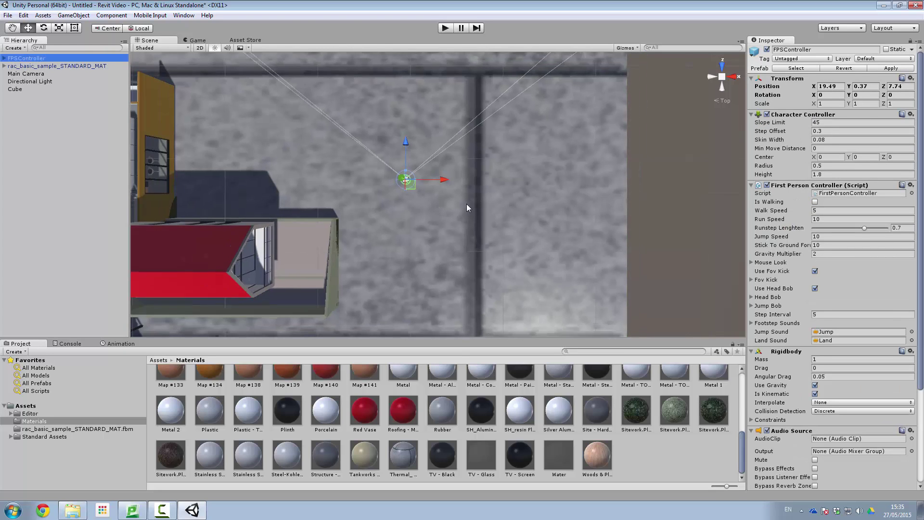
pyautogui.moveTo(467, 204); pyautogui.dragTo(487, 220, button='middle')
pyautogui.scroll(-4, 489, 193)
pyautogui.scroll(-3, 484, 202)
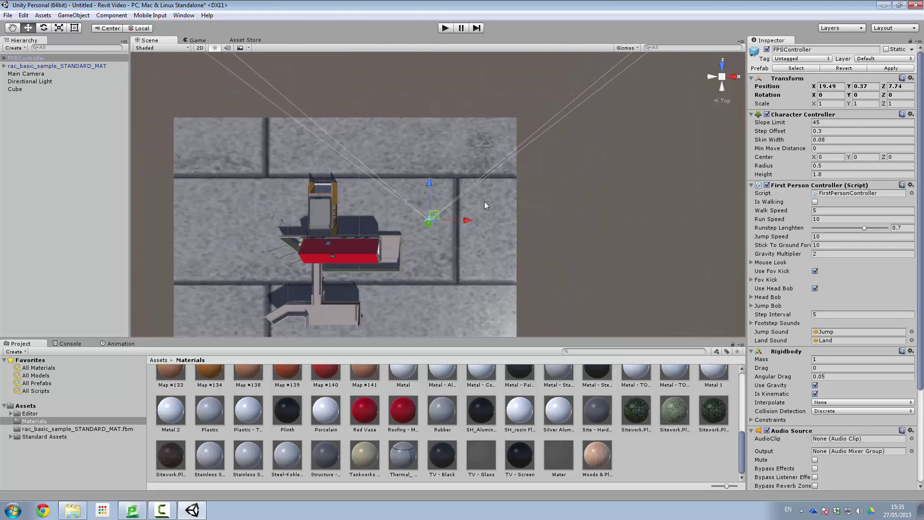
pyautogui.scroll(5, 484, 201)
pyautogui.scroll(6, 453, 246)
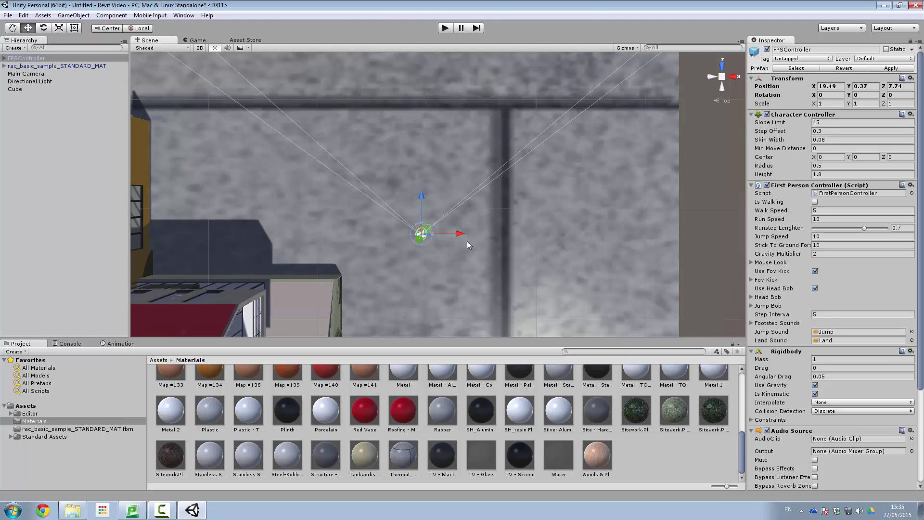
# - Rotate the FPSController to Y -111.25 so it faces the house
pyautogui.click(43, 28)
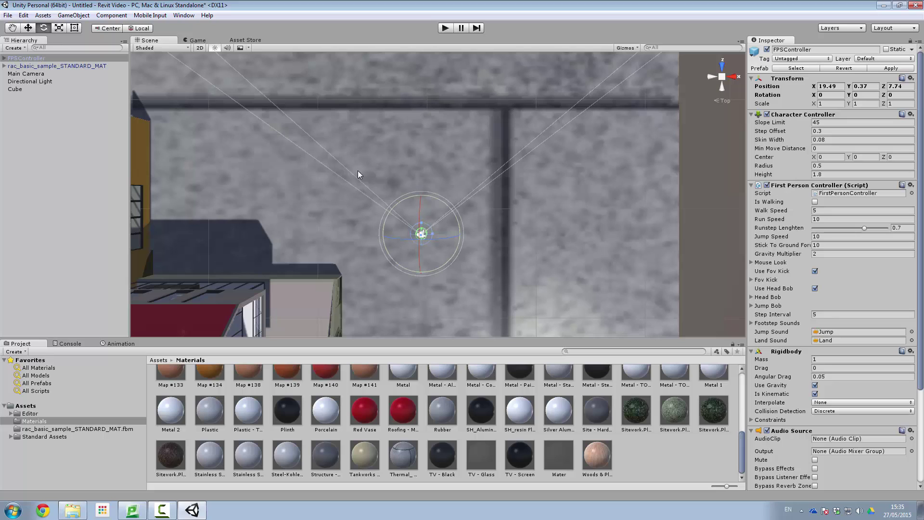
pyautogui.moveTo(405, 199); pyautogui.dragTo(386, 206)
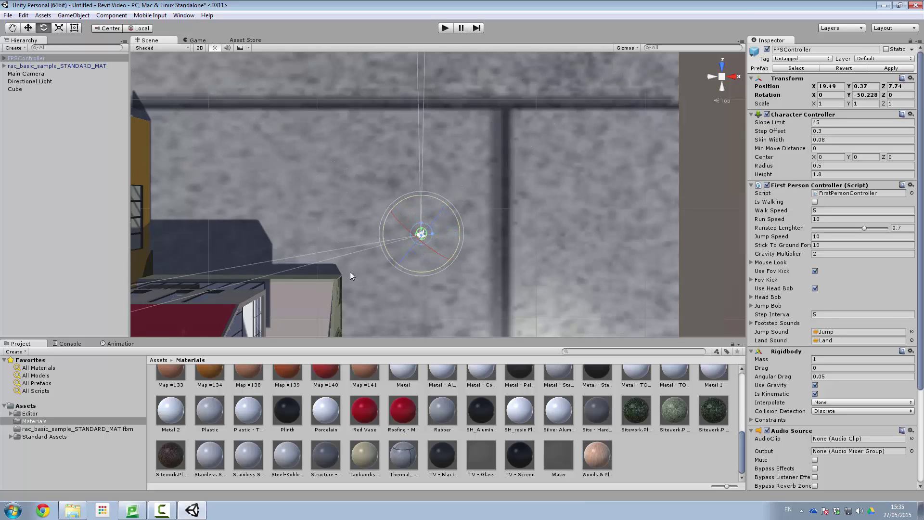
pyautogui.moveTo(395, 202); pyautogui.dragTo(354, 242)
pyautogui.click(458, 140)
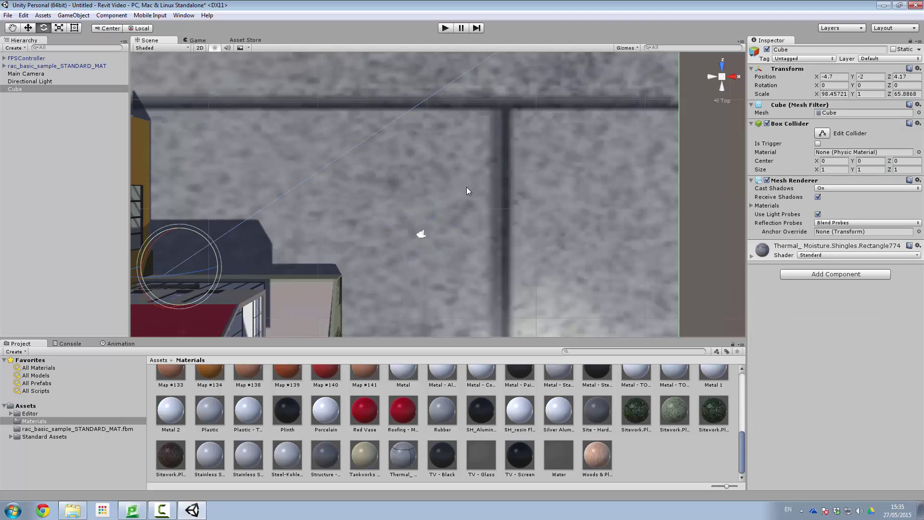
pyautogui.click(22, 59)
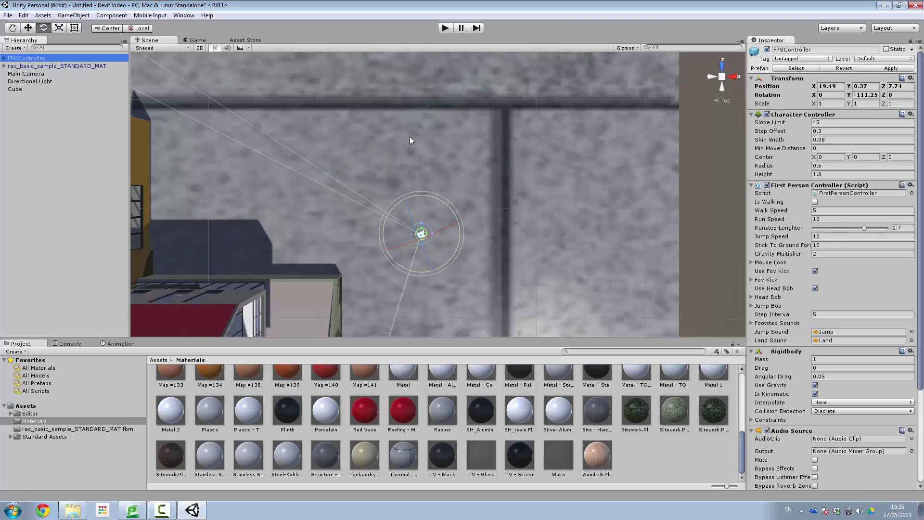
pyautogui.scroll(-5, 414, 144)
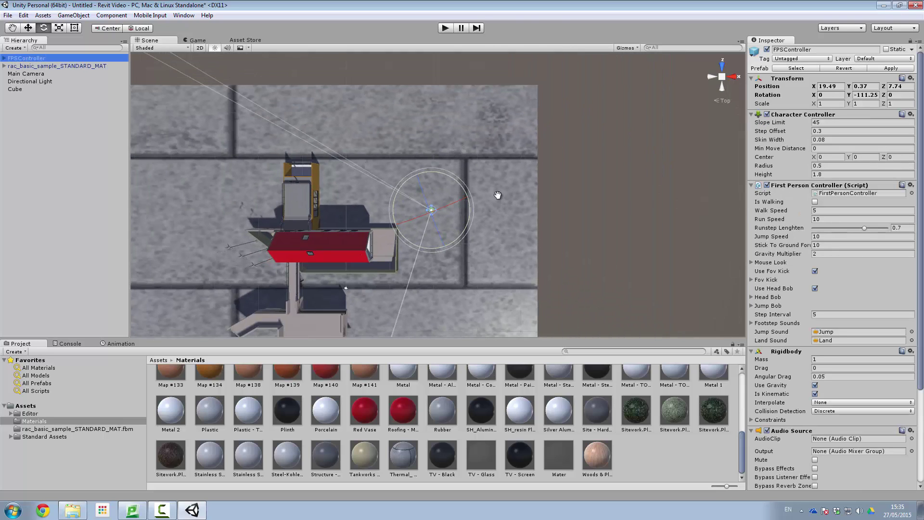
pyautogui.scroll(-5, 497, 195)
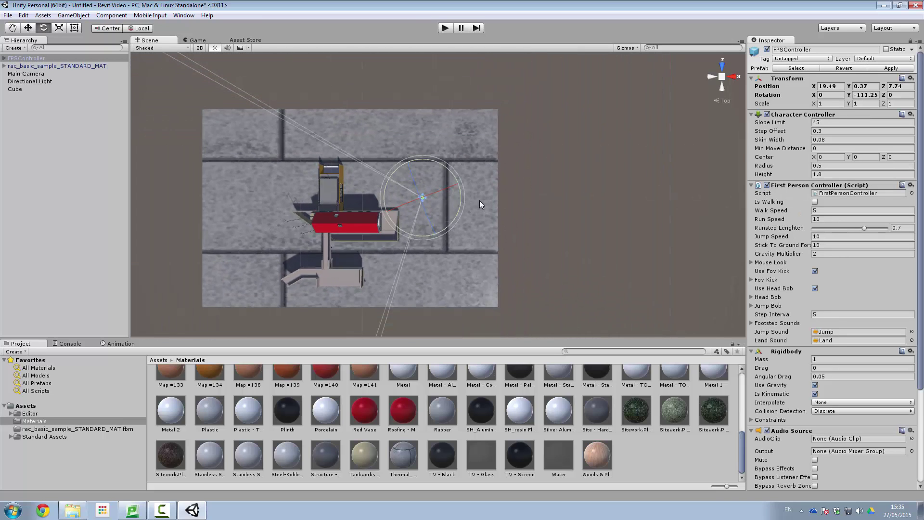
pyautogui.scroll(-2, 480, 200)
pyautogui.scroll(8, 479, 200)
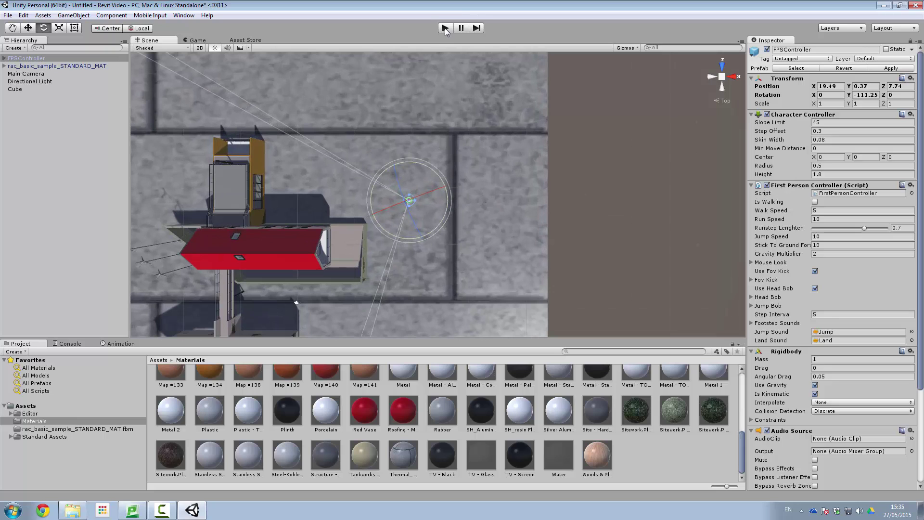
# - Enter Play mode and walk toward and into the house, backing out once
pyautogui.click(444, 28)
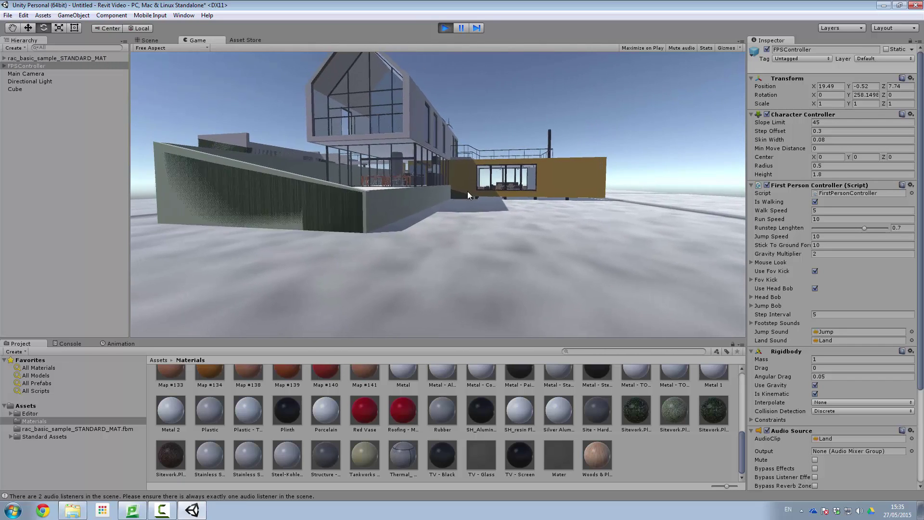
pyautogui.press('w')
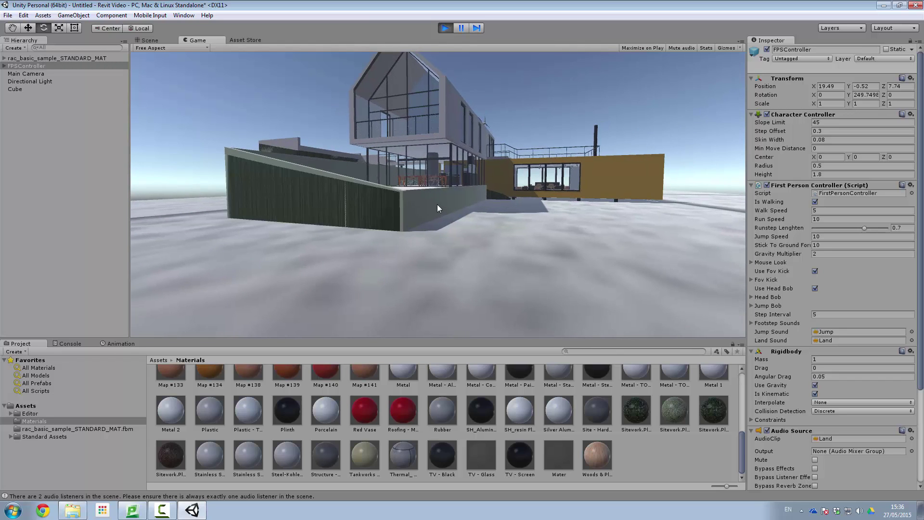
pyautogui.press('w')
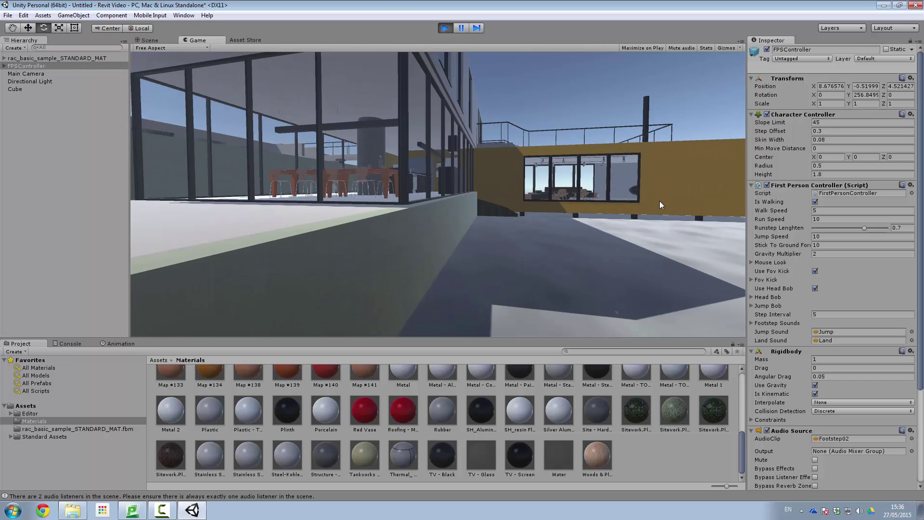
pyautogui.press('s')
pyautogui.press('w')
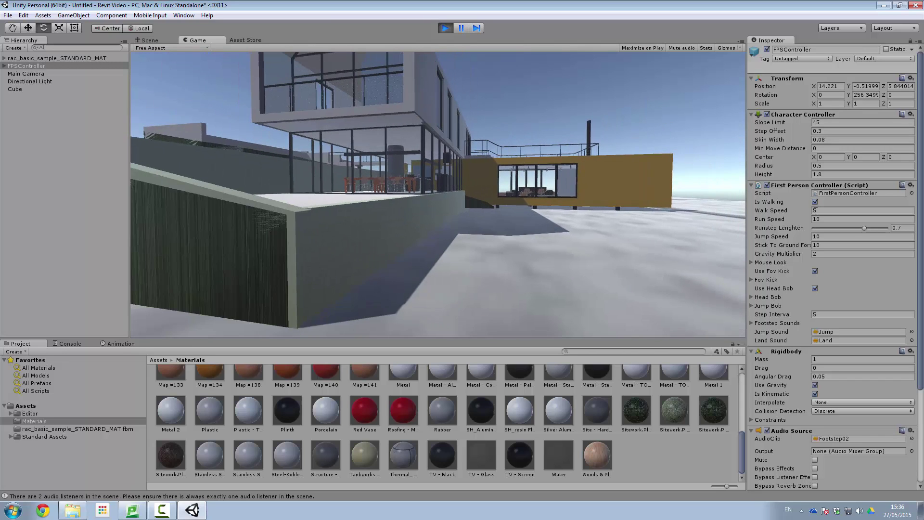
pyautogui.press('w')
pyautogui.press('w')
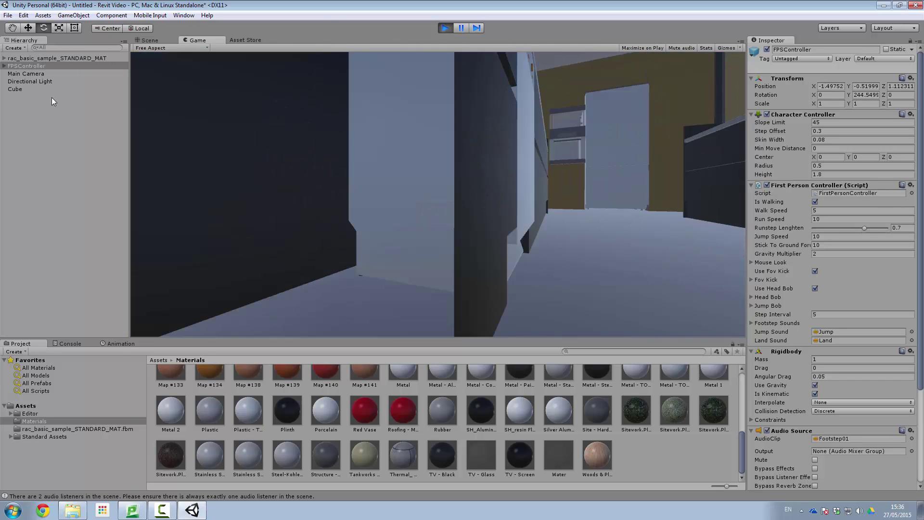
pyautogui.press('s')
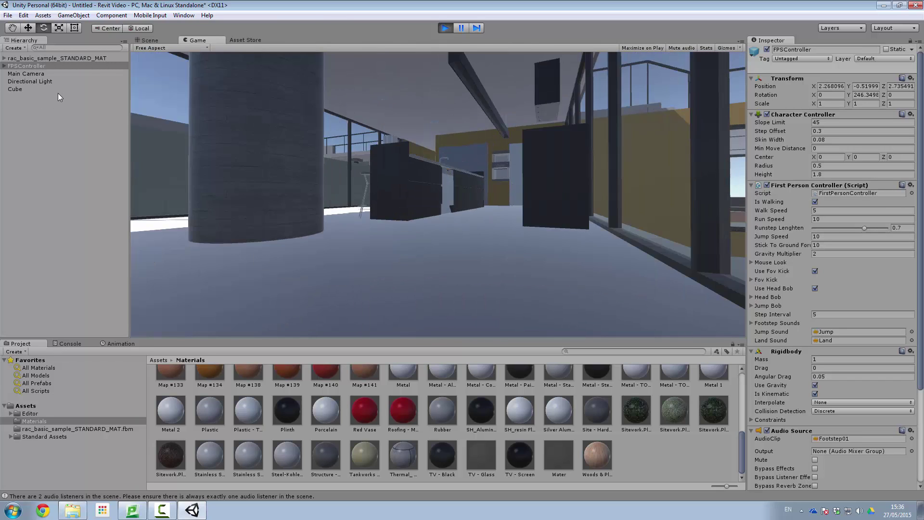
# - Walk past the dining table through the glass wall, then back into the room
pyautogui.press('w')
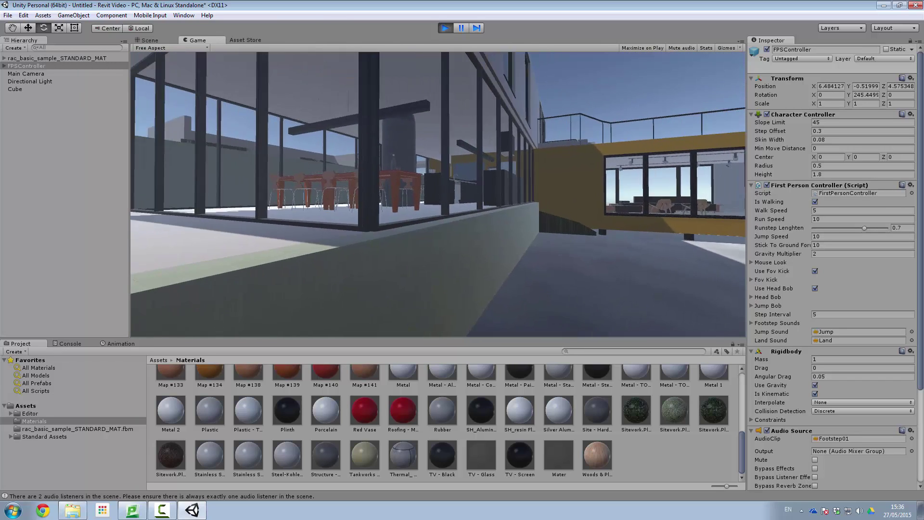
pyautogui.press('w')
pyautogui.press('w')
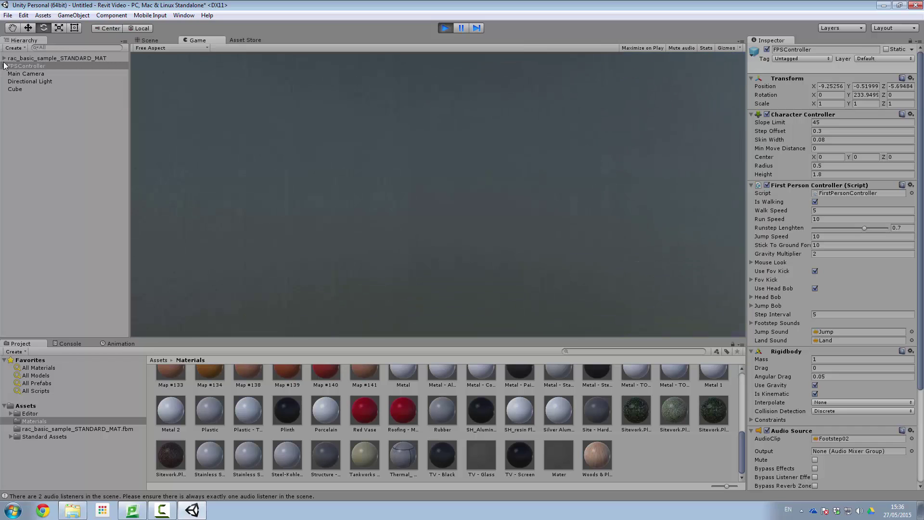
pyautogui.press('w')
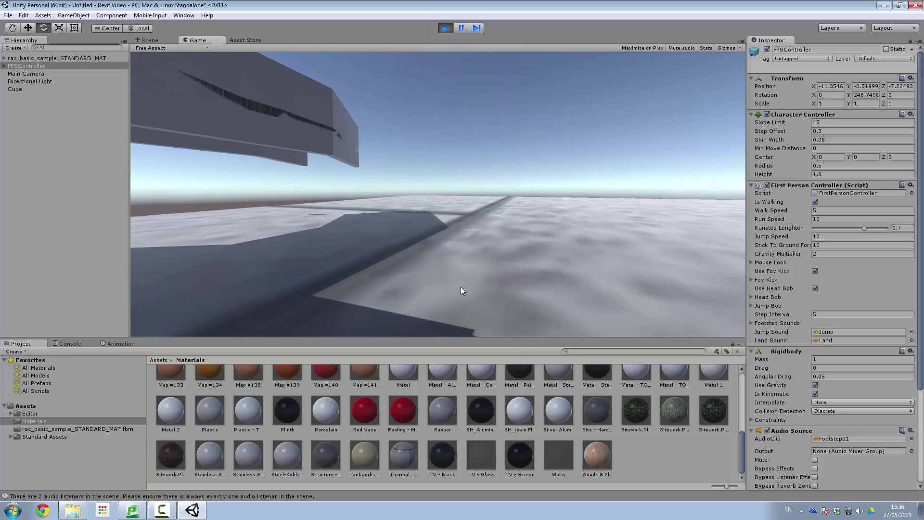
pyautogui.press('s')
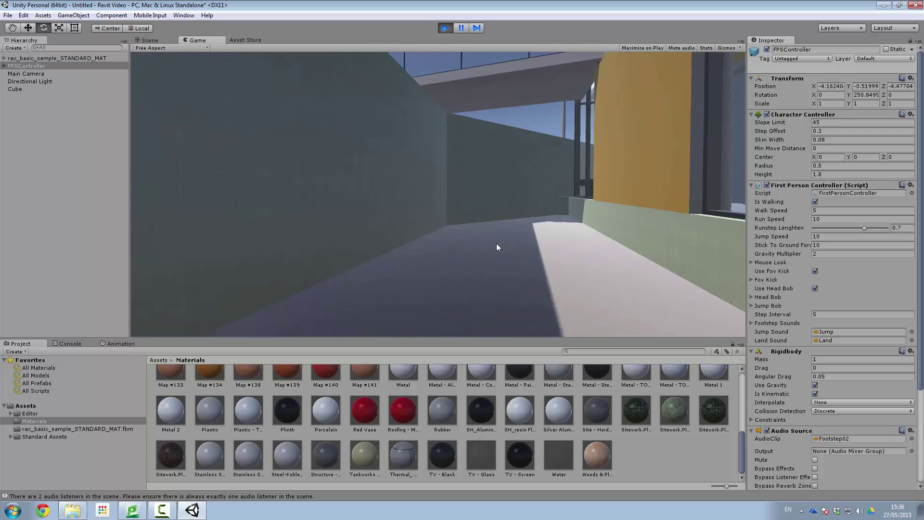
pyautogui.press('s')
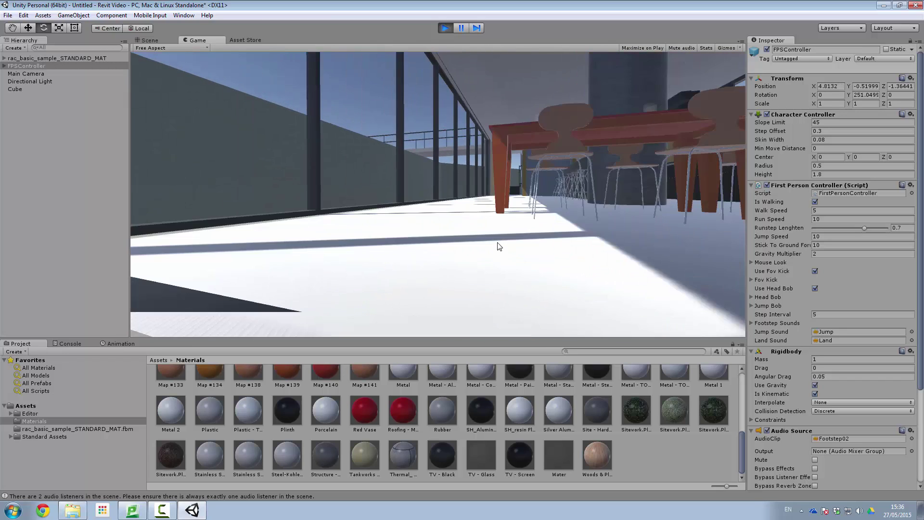